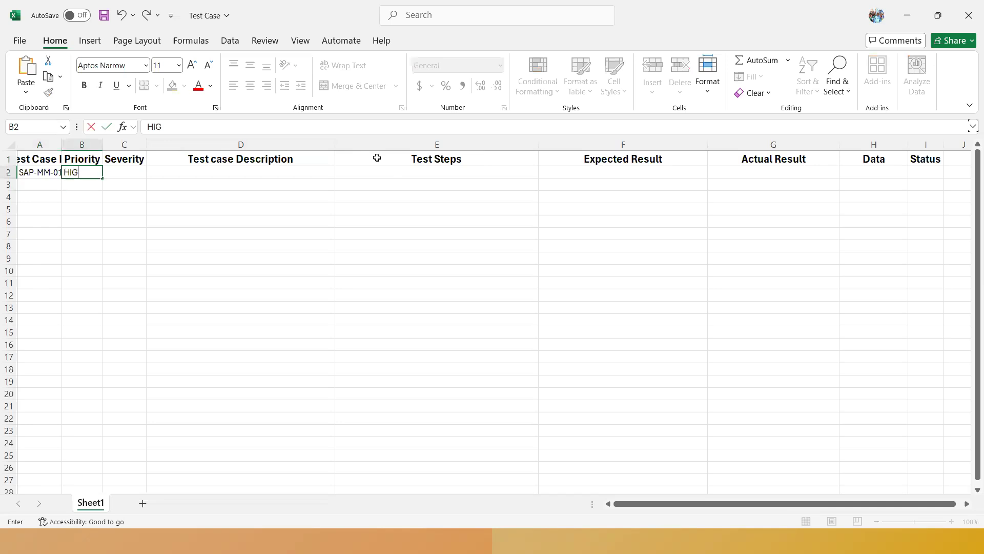
Complete the first test case's Priority as HIGH and enter HIGH as its Severity in row 2
{"action": "key", "text": "Tab"}
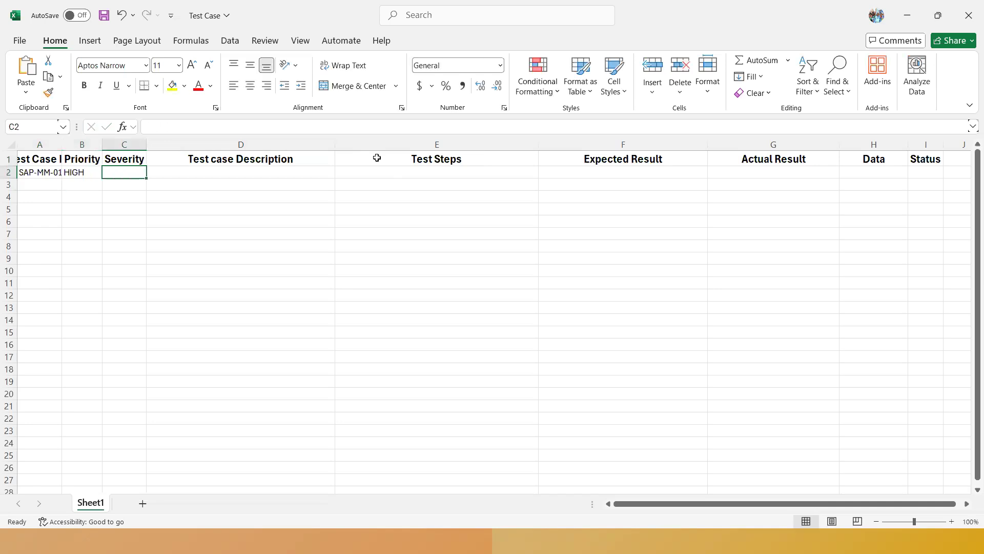
{"action": "type", "text": "HIGH"}
{"action": "key", "text": "Tab"}
{"action": "key", "text": "Down"}
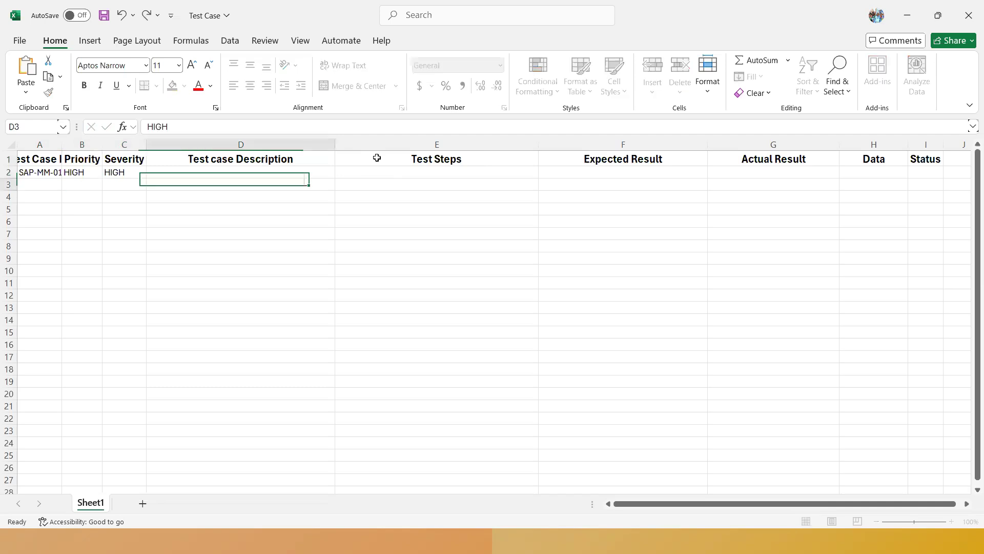
Change the first test case's Severity in cell C2 to CRITICAL
{"action": "key", "text": "Up"}
{"action": "key", "text": "Left"}
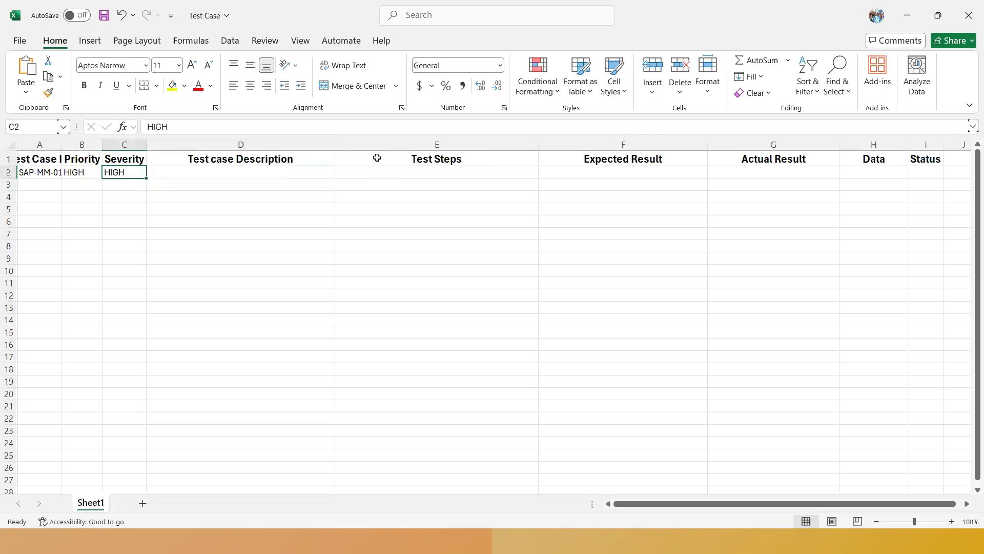
{"action": "key", "text": "Right"}
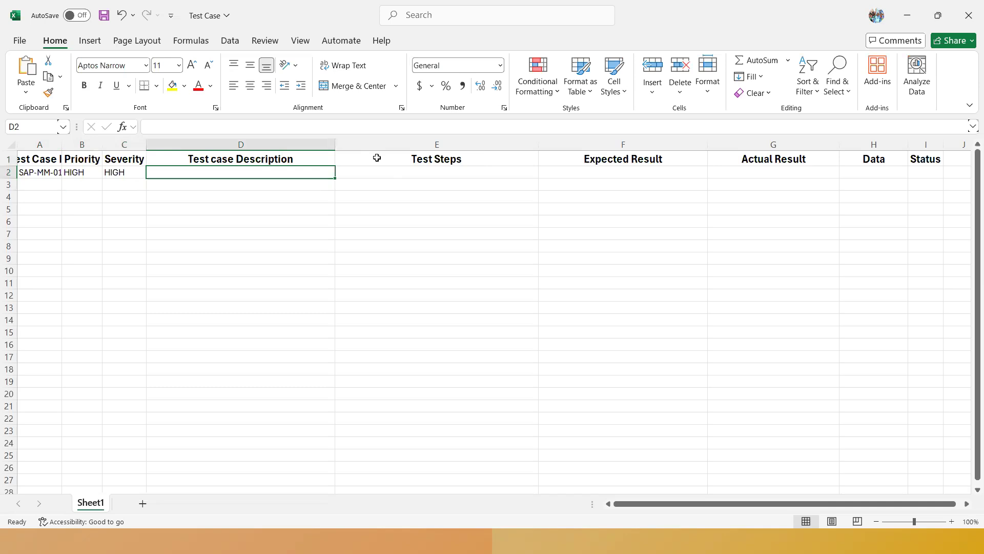
{"action": "key", "text": "Left"}
{"action": "type", "text": "CRITICAL"}
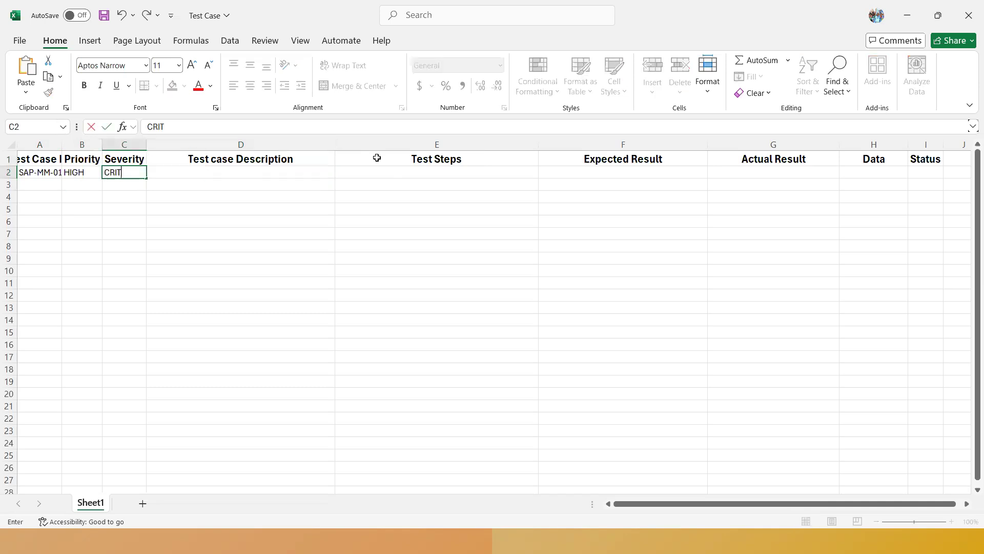
{"action": "key", "text": "Return"}
{"action": "key", "text": "Up"}
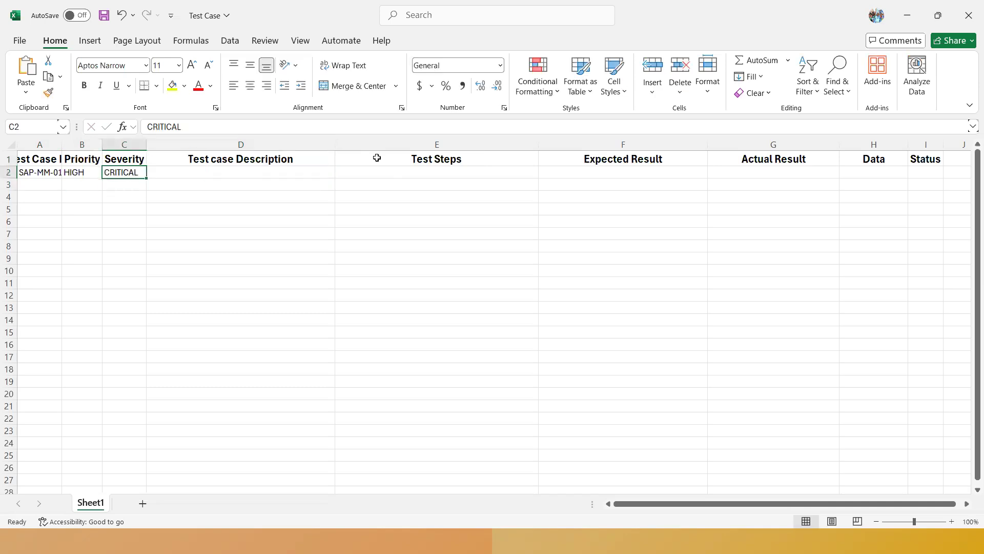
Start the Test case Description in cell D2 with the text "To check"
{"action": "key", "text": "Right"}
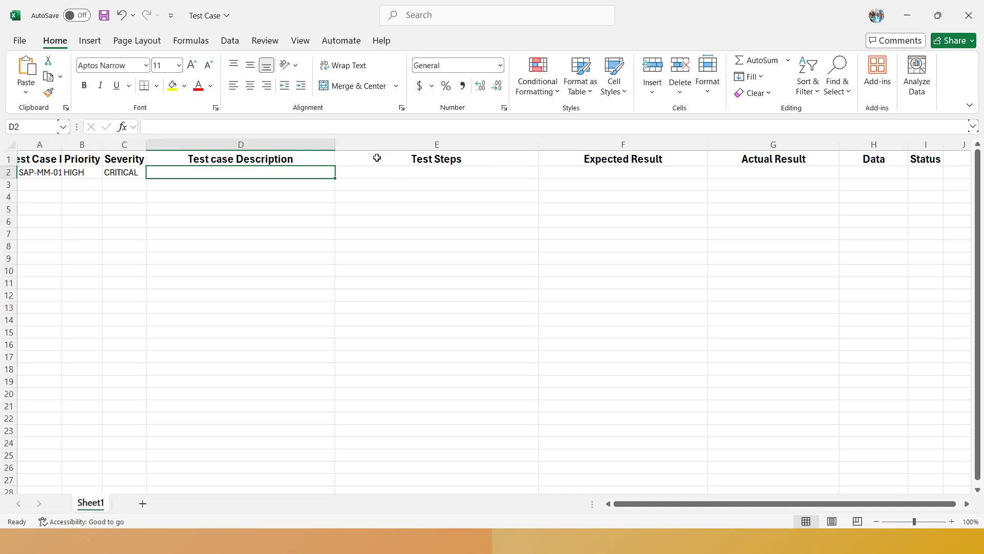
{"action": "type", "text": "To check"}
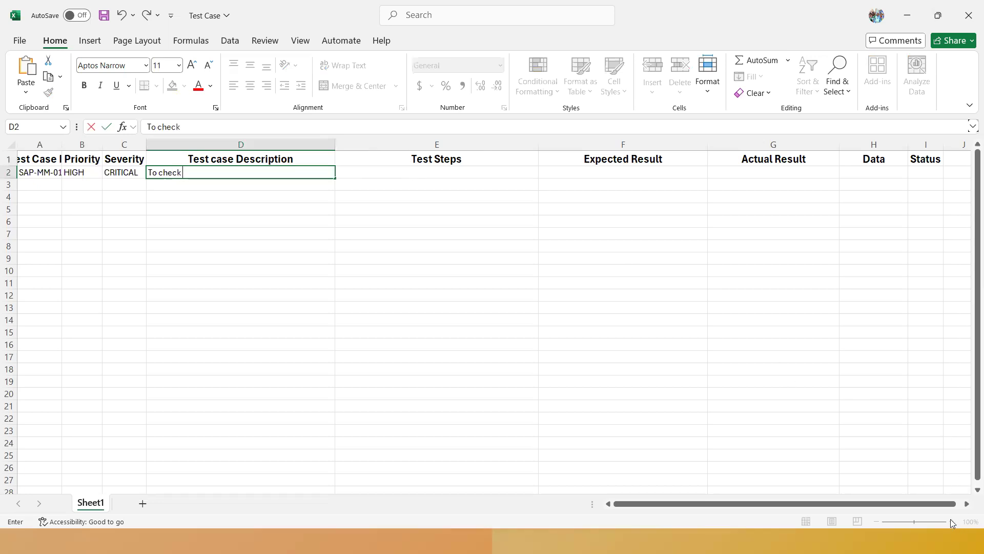
{"action": "left_click", "coordinate": [841, 345]}
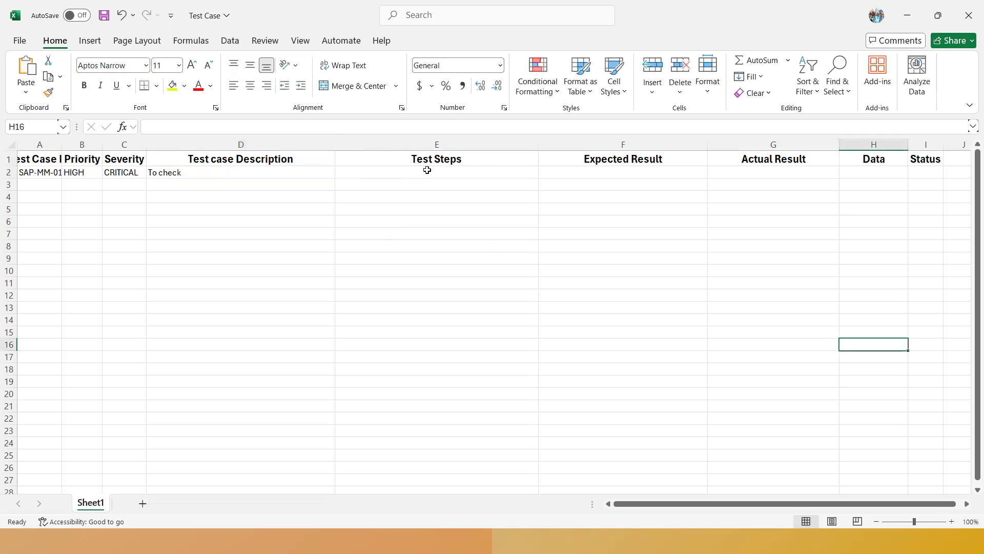
Continue the description in cell D2 after "To check" with "wheath upon posting Material"
{"action": "left_click", "coordinate": [952, 521]}
{"action": "left_click", "coordinate": [952, 521]}
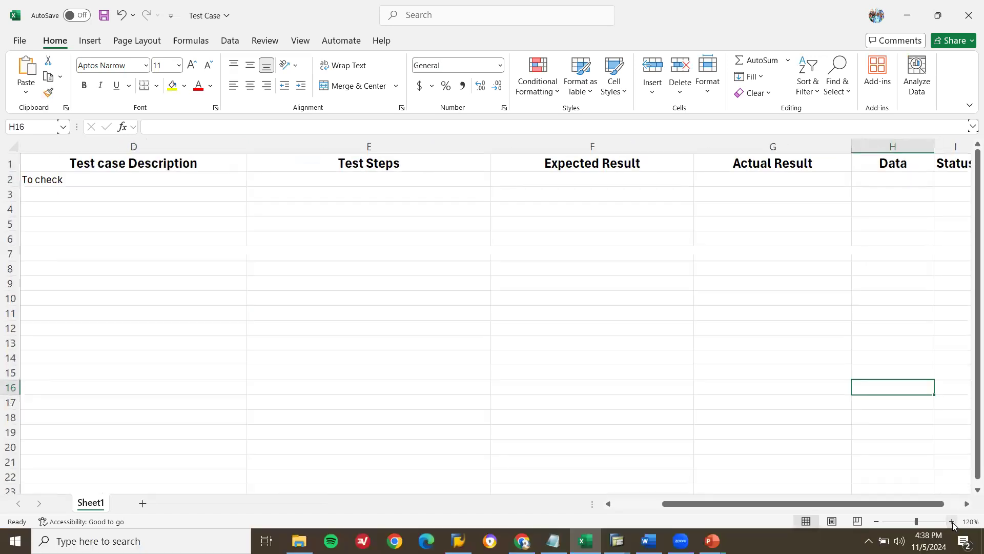
{"action": "left_click", "coordinate": [141, 180]}
{"action": "double_click", "coordinate": [142, 181]}
{"action": "type", "text": "wh"}
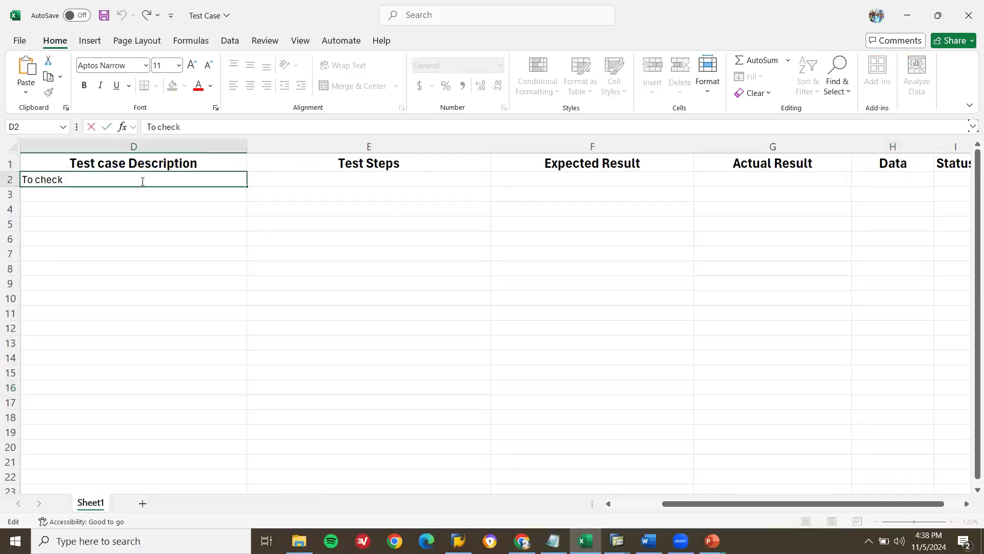
{"action": "type", "text": "eath upon posting Material"}
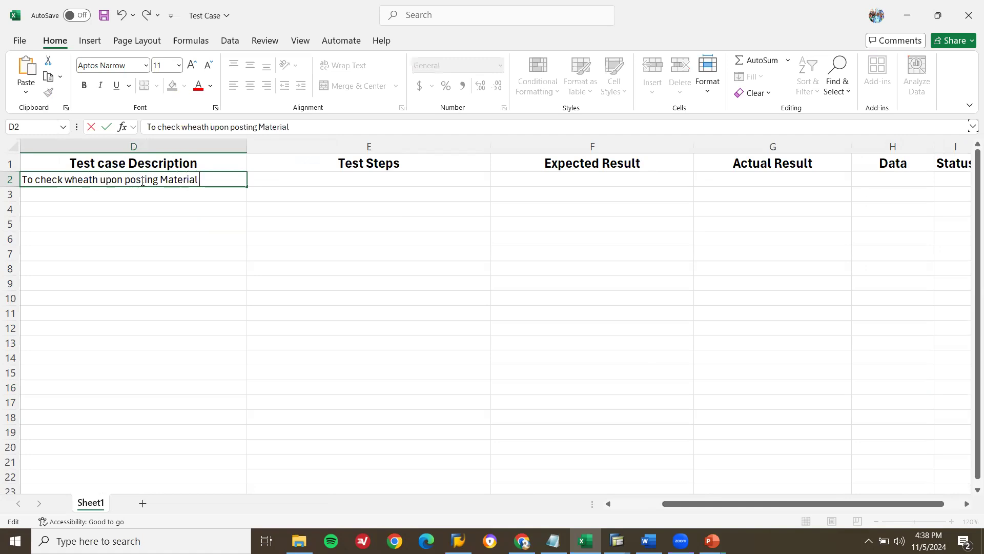
Extend the description in cell D2 with "in T.C. MIGO" after "Material"
{"action": "type", "text": "in MIGO"}
{"action": "key", "text": "ctrl+Left"}
{"action": "type", "text": "T.C"}
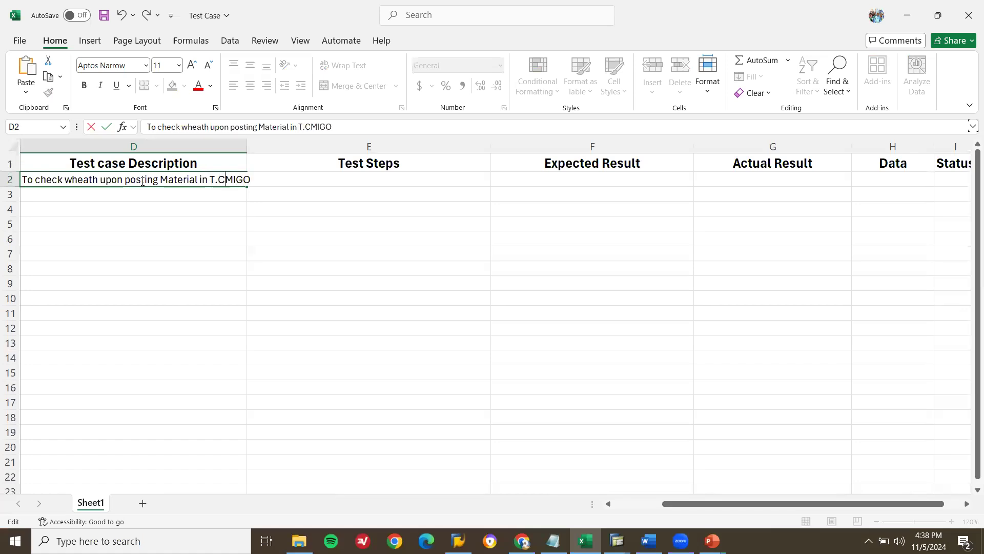
{"action": "type", "text": "."}
{"action": "key", "text": "Right"}
{"action": "key", "text": "Right"}
Append "Accounting entries with Transaction BSX" to the description in cell D2
{"action": "type", "text": "Acoun"}
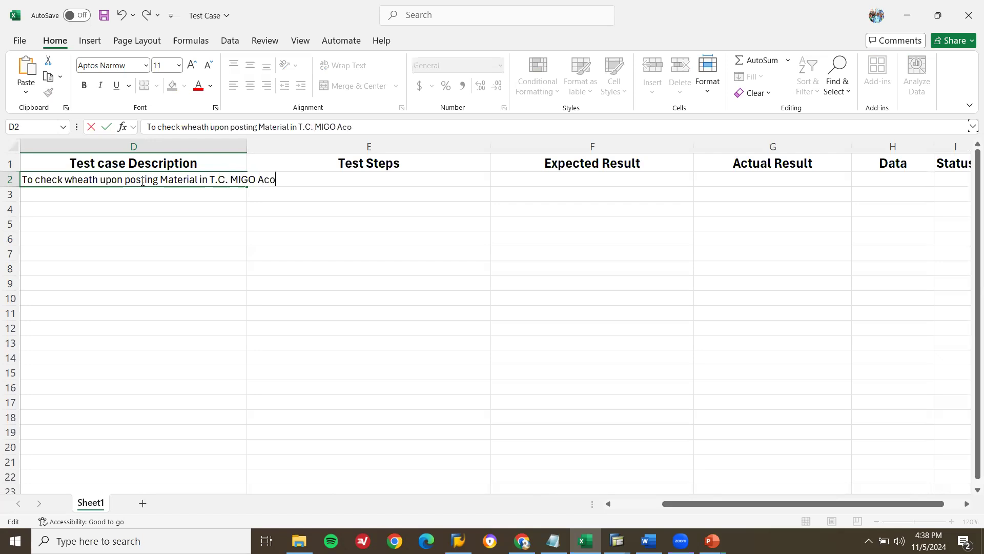
{"action": "key", "text": "BackSpace"}
{"action": "key", "text": "BackSpace"}
{"action": "key", "text": "BackSpace"}
{"action": "type", "text": "counting emntries"}
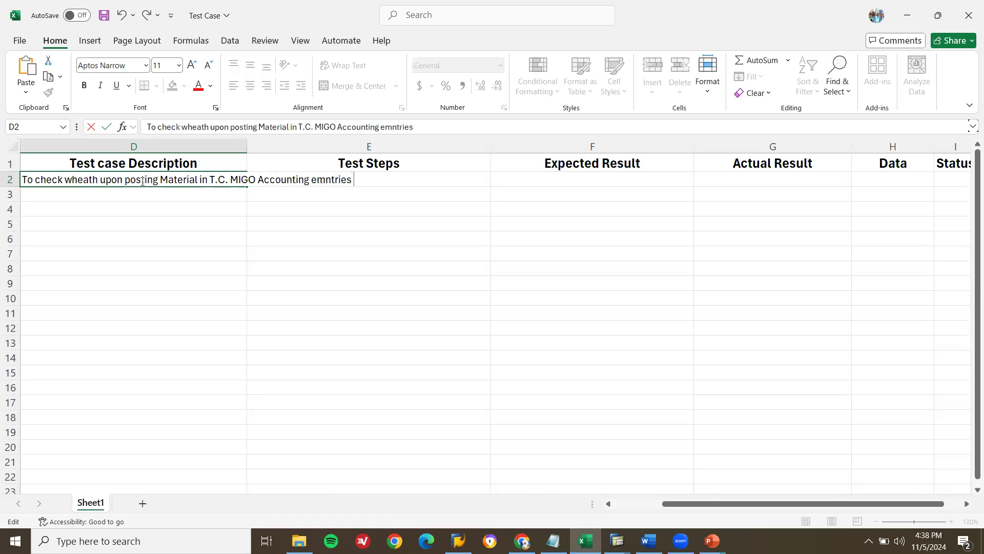
{"action": "key", "text": "BackSpace"}
{"action": "key", "text": "BackSpace"}
{"action": "key", "text": "BackSpace"}
{"action": "key", "text": "BackSpace"}
{"action": "key", "text": "BackSpace"}
{"action": "key", "text": "BackSpace"}
{"action": "key", "text": "BackSpace"}
{"action": "key", "text": "BackSpace"}
{"action": "type", "text": "entries with Trans"}
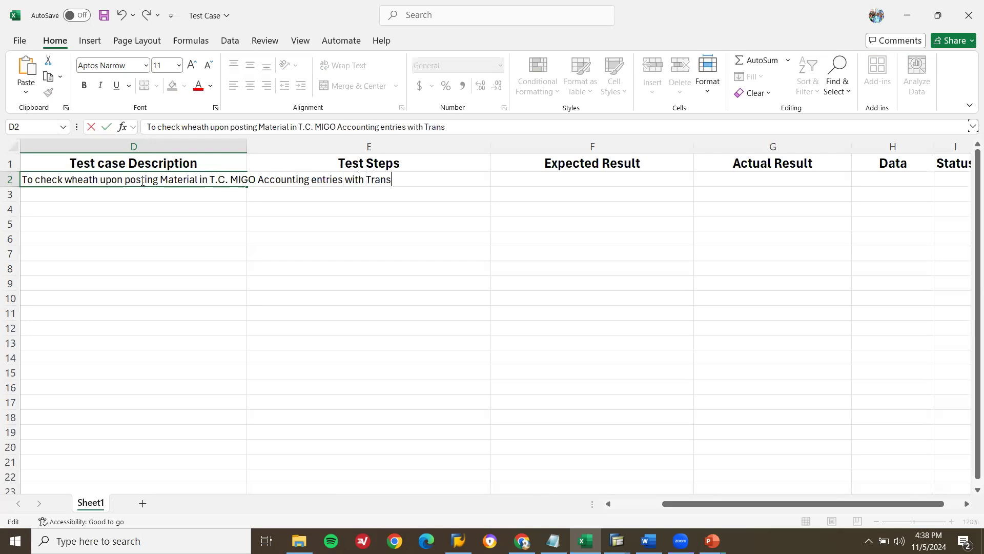
{"action": "type", "text": "action BS2"}
{"action": "key", "text": "BackSpace"}
{"action": "type", "text": "X"}
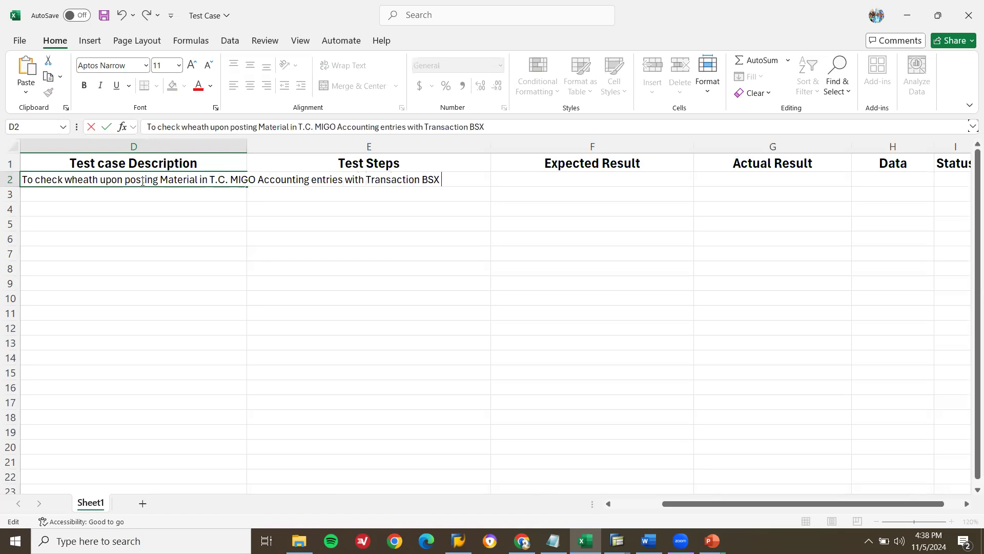
Finish the description in cell D2 with "13400000 should be generated"
{"action": "type", "text": " 13400000"}
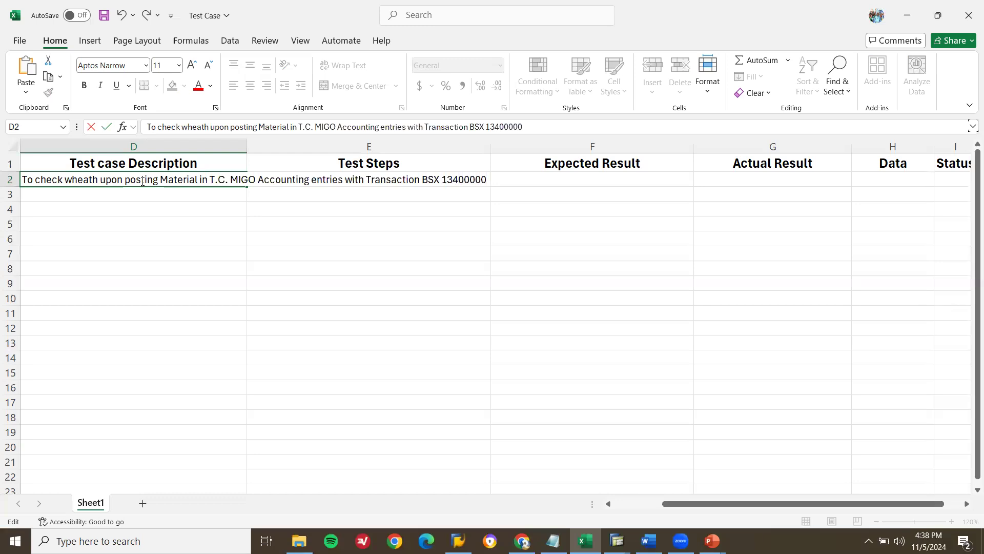
{"action": "type", "text": " should be gene"}
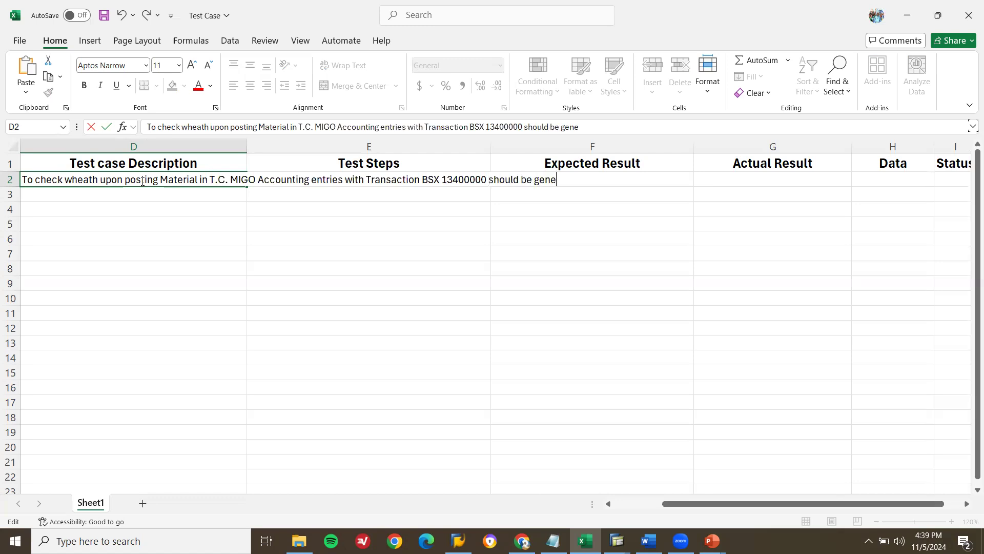
{"action": "type", "text": "rated"}
{"action": "key", "text": "Return"}
Correct the misspelled word "wheath" to "whether" in the description in cell D2
{"action": "left_click", "coordinate": [142, 181]}
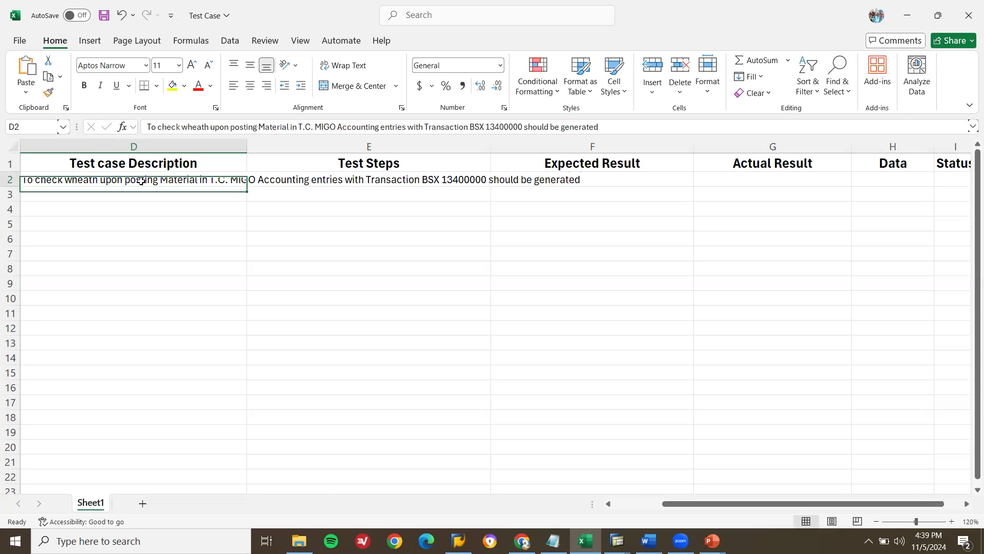
{"action": "key", "text": "Right"}
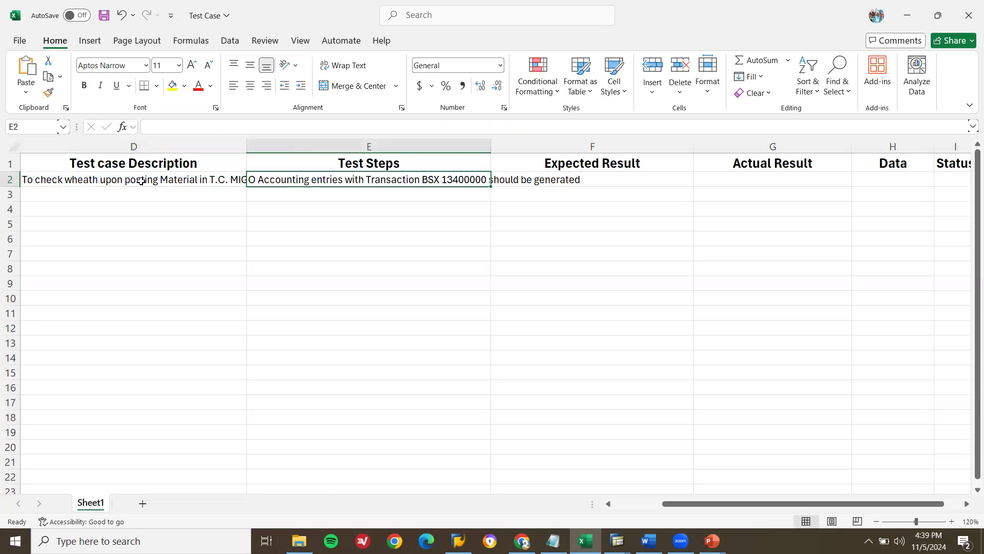
{"action": "left_click", "coordinate": [142, 180]}
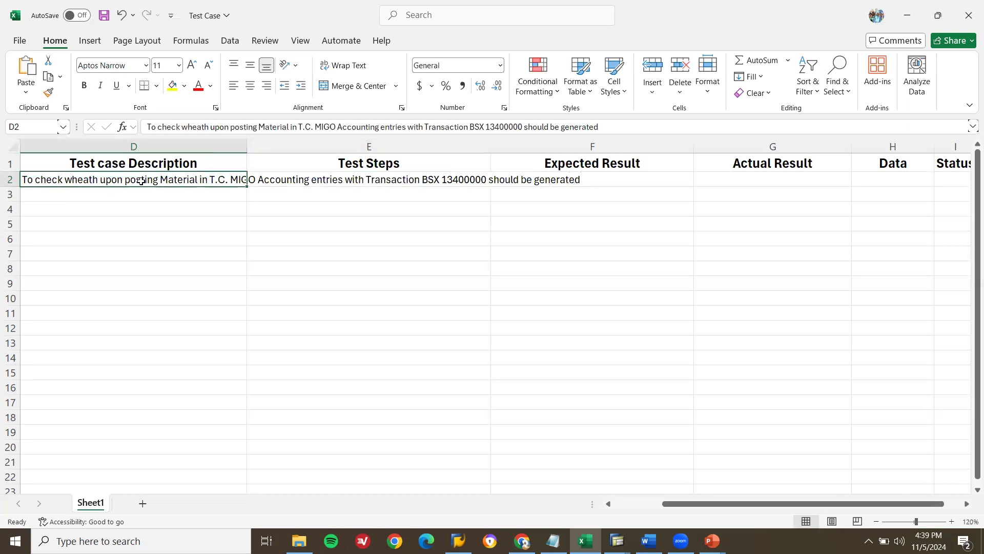
{"action": "left_click", "coordinate": [196, 127]}
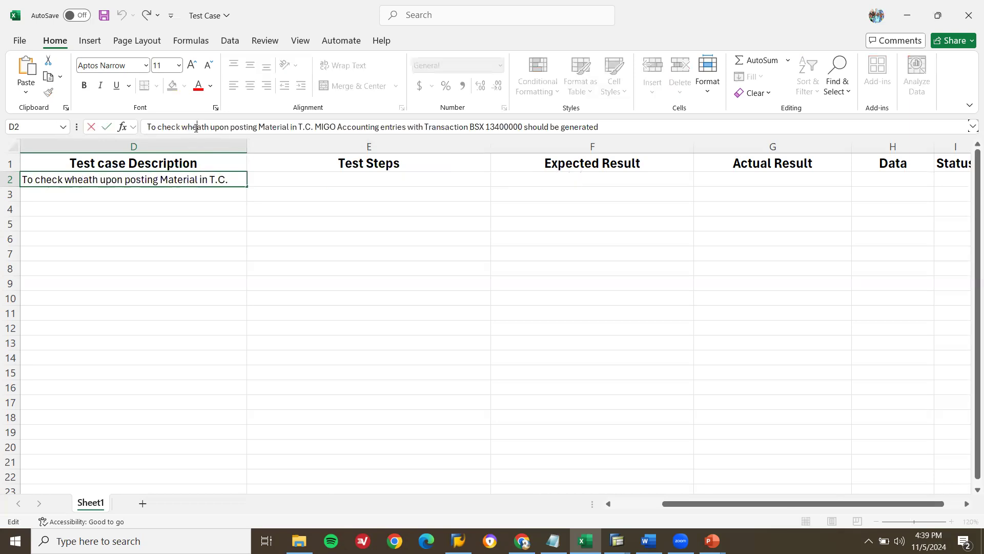
{"action": "key", "text": "Delete"}
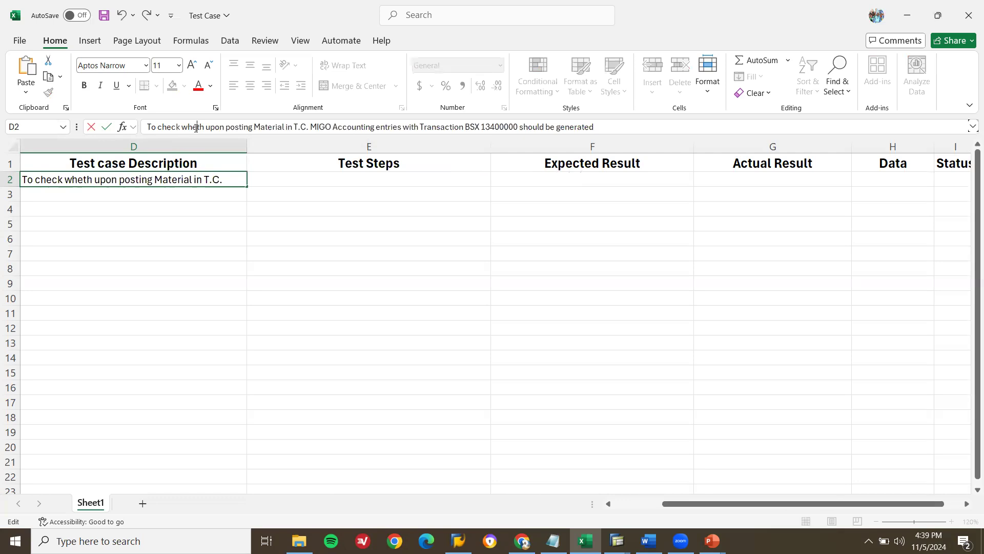
{"action": "key", "text": "Right"}
{"action": "key", "text": "Right"}
{"action": "type", "text": "er"}
{"action": "key", "text": "Return"}
{"action": "key", "text": "Up"}
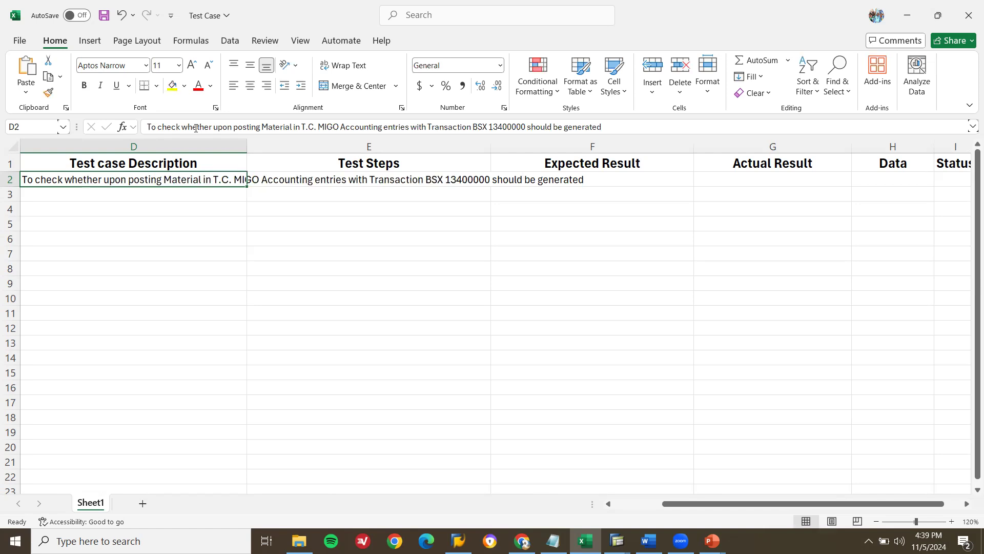
Enter "1. Login SAP with User ID and Passwod" as the first test step in cell E2
{"action": "key", "text": "Right"}
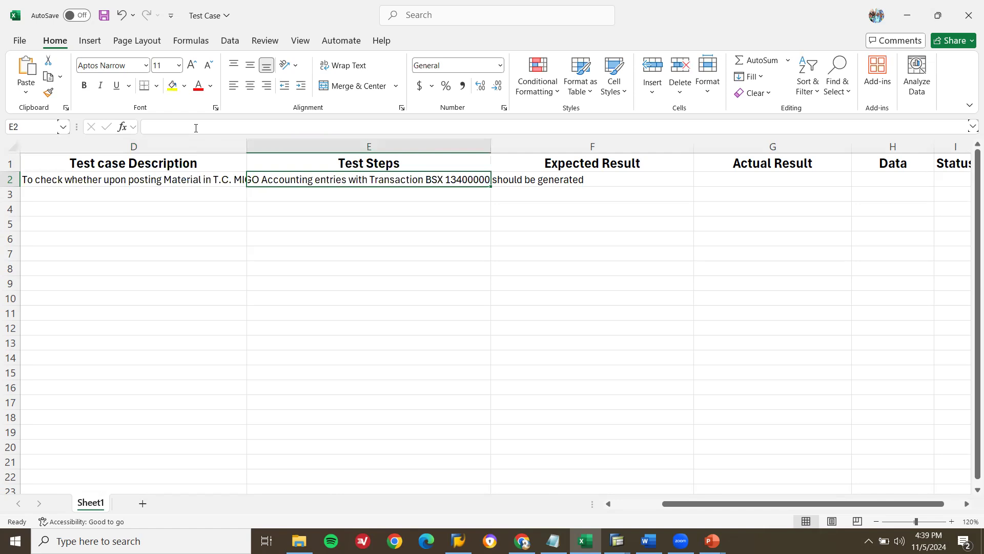
{"action": "type", "text": "1. L"}
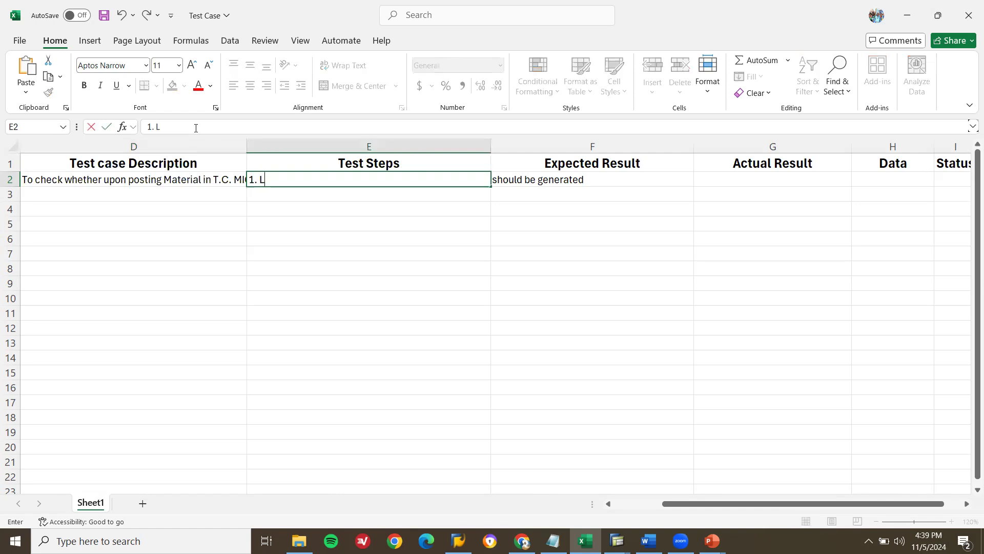
{"action": "type", "text": "ogin with "}
{"action": "type", "text": "SAP"}
{"action": "key", "text": "BackSpace"}
{"action": "key", "text": "BackSpace"}
{"action": "key", "text": "BackSpace"}
{"action": "key", "text": "BackSpace"}
{"action": "key", "text": "BackSpace"}
{"action": "key", "text": "BackSpace"}
{"action": "key", "text": "BackSpace"}
{"action": "key", "text": "BackSpace"}
{"action": "type", "text": "SAP with"}
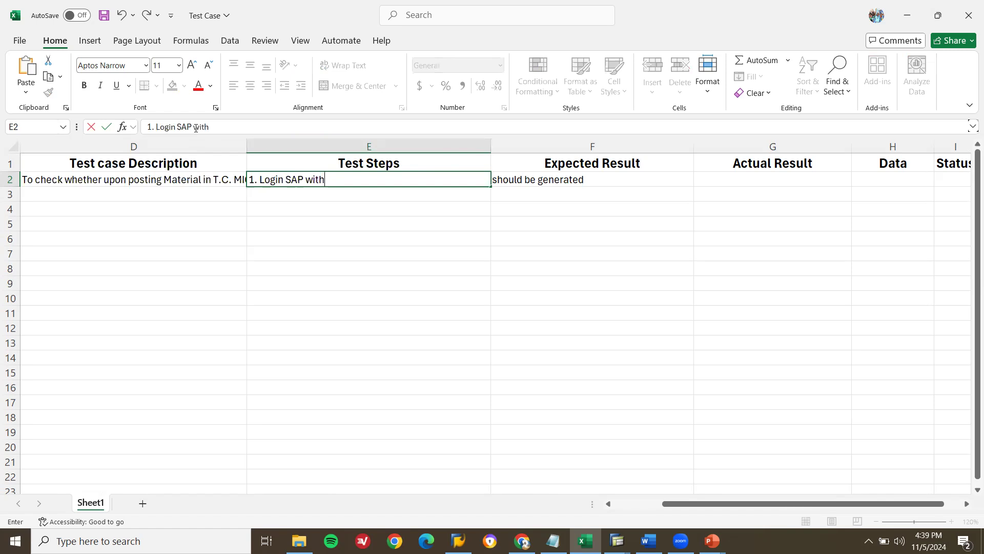
{"action": "type", "text": " User ID and Passwod"}
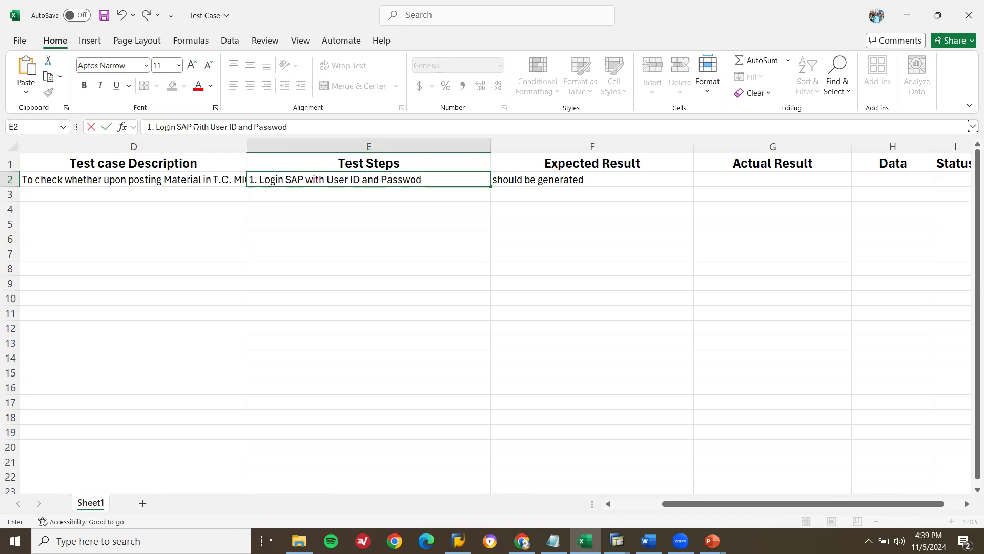
{"action": "key", "text": "shift+Tab"}
Insert the word "valid" before "User ID" in the first test step in cell E2
{"action": "key", "text": "shift+Tab"}
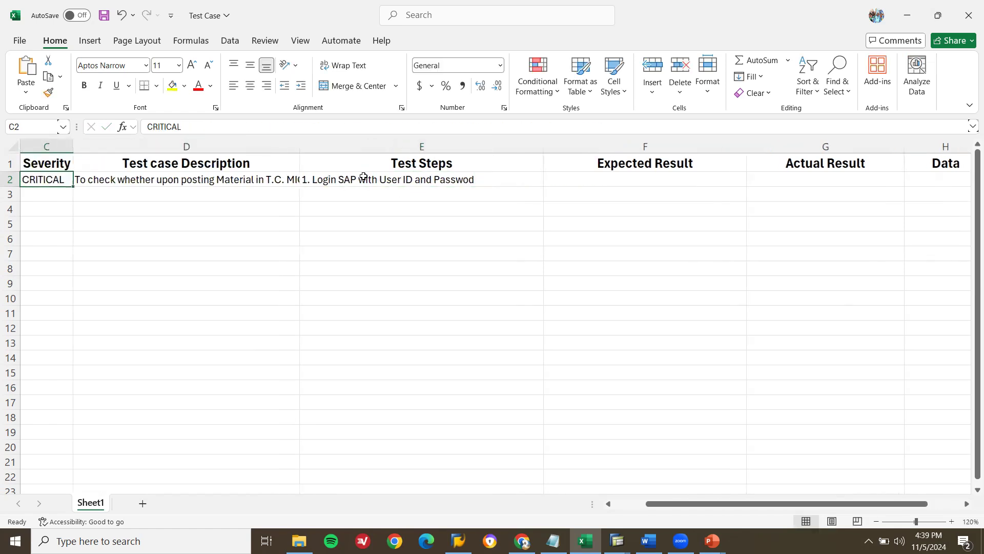
{"action": "double_click", "coordinate": [363, 176]}
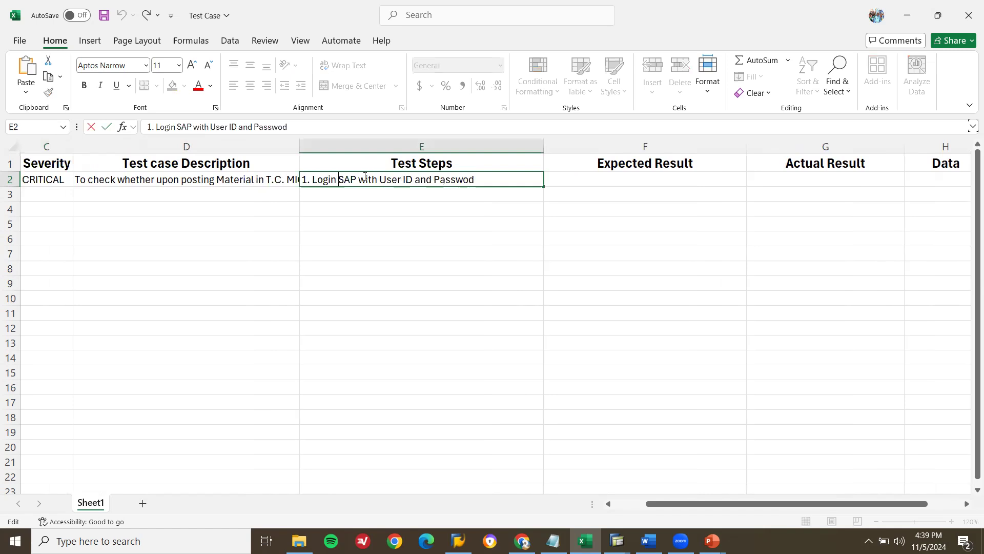
{"action": "type", "text": "valid"}
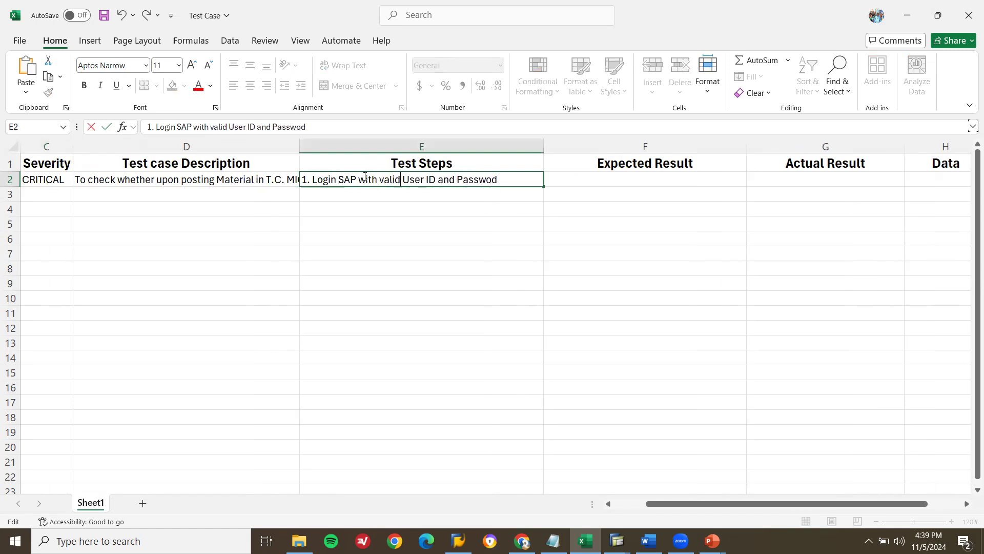
Add "2. Goto T.C. MIGO" on a new line in cell E2 and begin a third line
{"action": "key", "text": "alt+Return"}
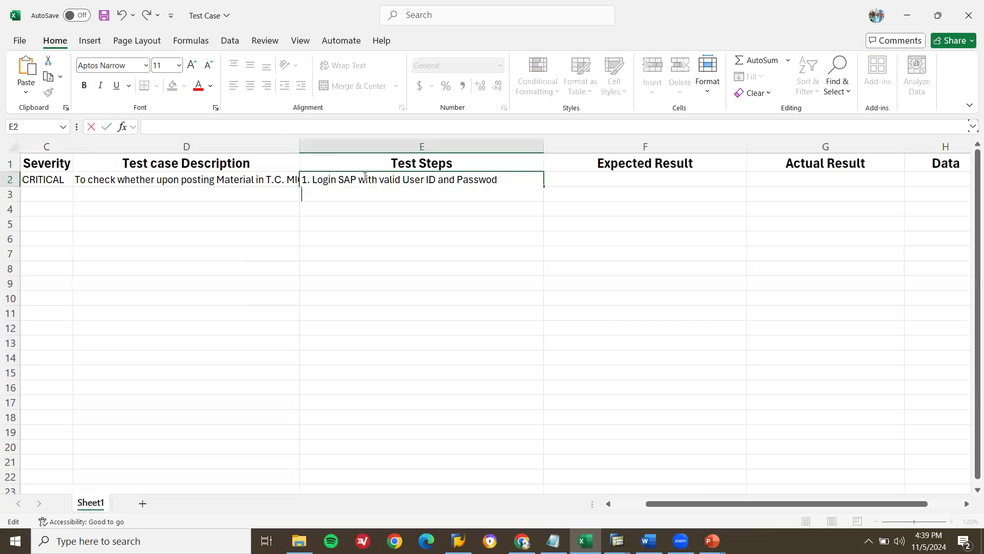
{"action": "type", "text": "2."}
{"action": "type", "text": " GO"}
{"action": "type", "text": "to "}
{"action": "type", "text": "T.C."}
{"action": "type", "text": " MIGO"}
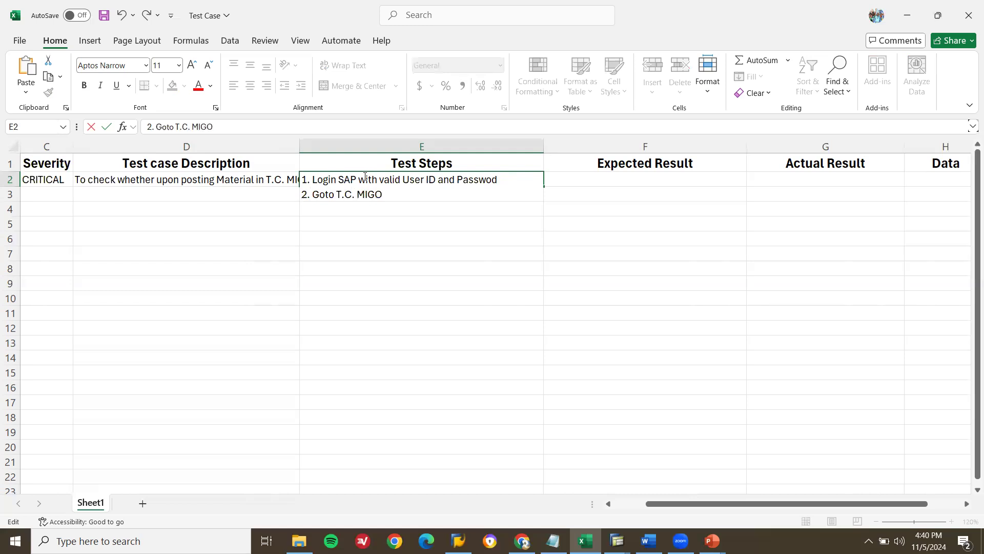
{"action": "key", "text": "alt+Return"}
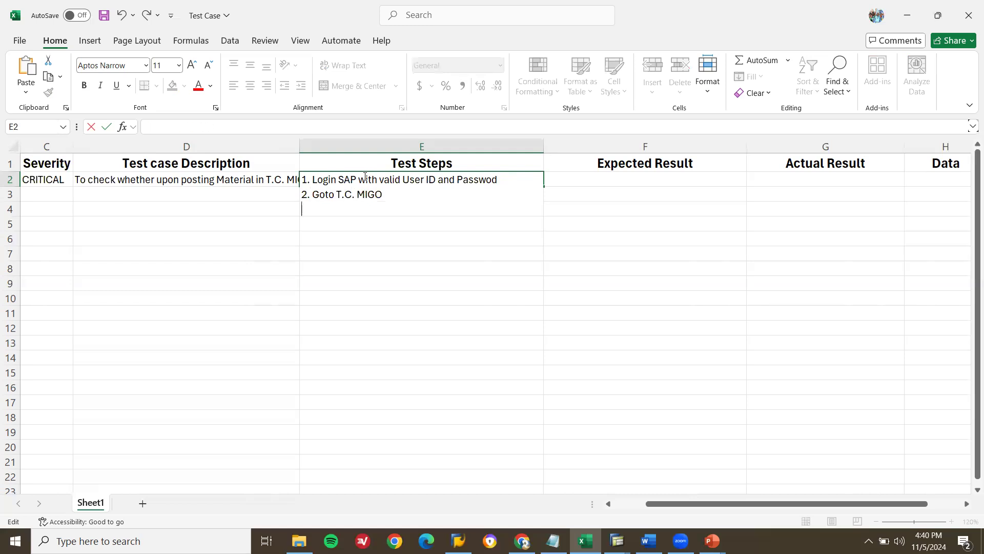
Add "3. Select Goods Receipt & Other in Combo Box" as the third test step in cell E2 and begin a new line
{"action": "type", "text": "3. Select Good"}
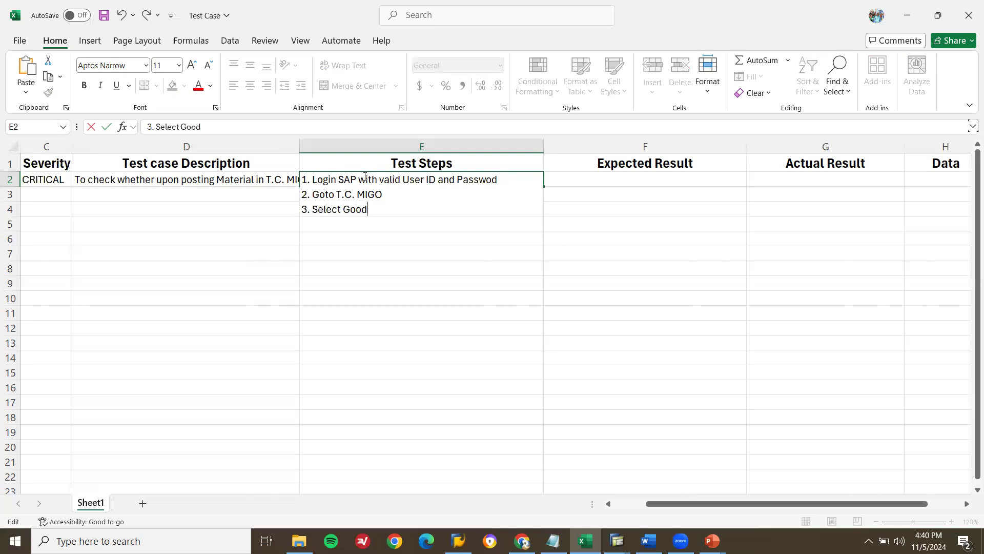
{"action": "type", "text": "s Receipt & Other"}
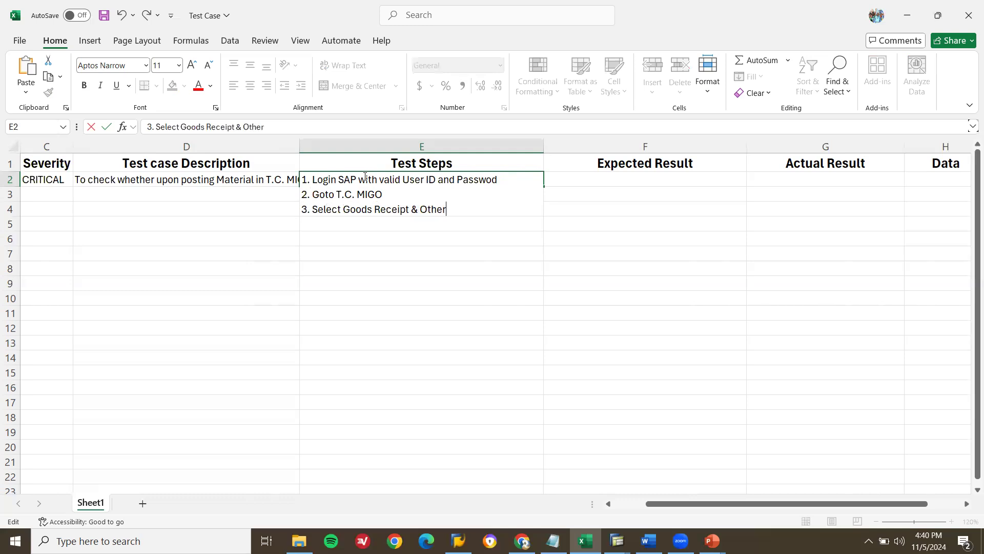
{"action": "type", "text": " in Combo Box"}
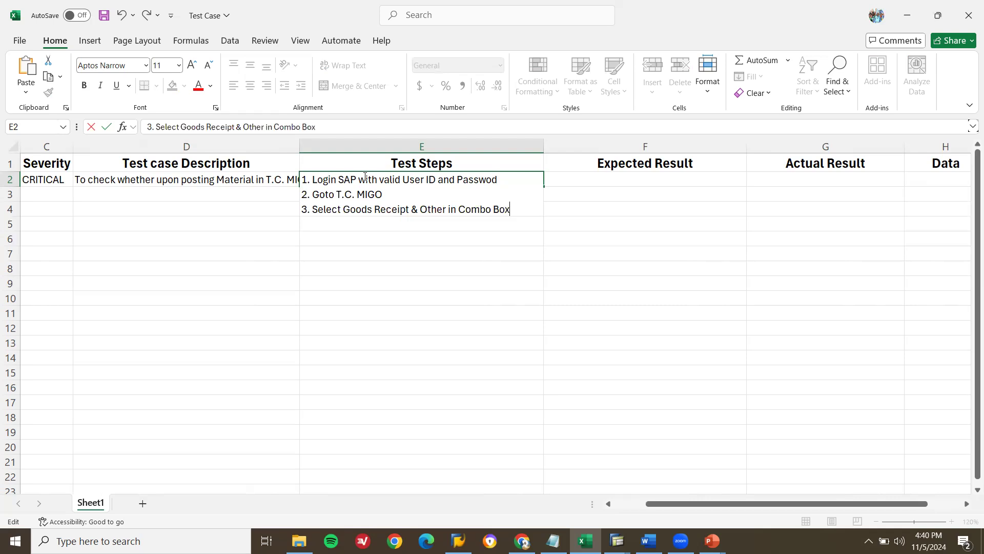
{"action": "key", "text": "alt+Return"}
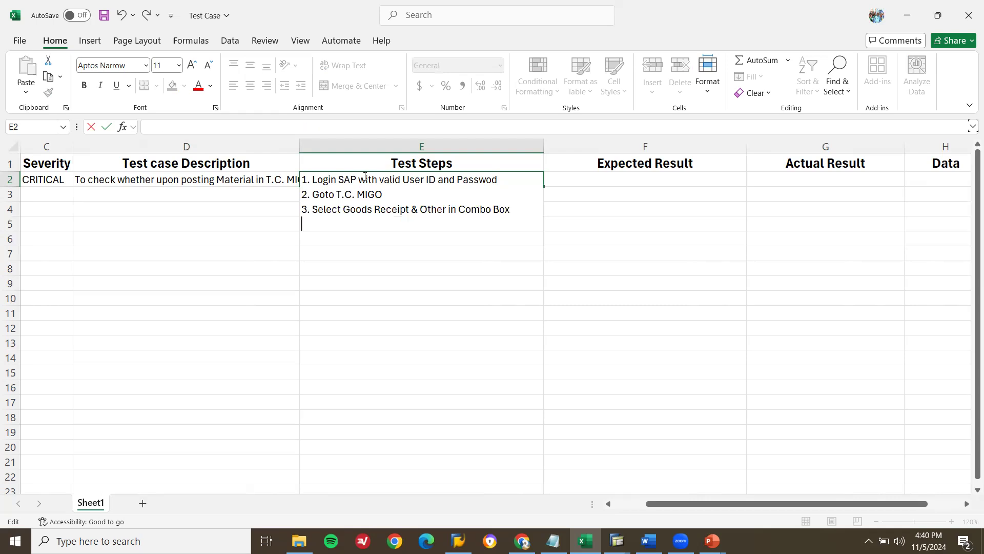
Add "4. Enter Material" and "5. Enter Qunatity" on separate lines in cell E2 and begin a sixth line
{"action": "type", "text": "4. Enter Material"}
{"action": "key", "text": "alt+Return"}
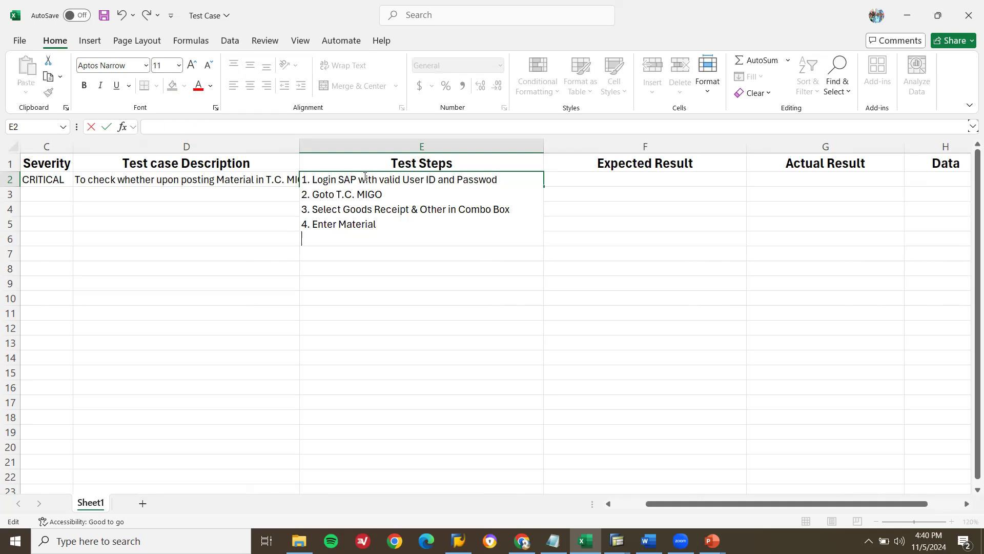
{"action": "type", "text": "5. Enter Qunatity"}
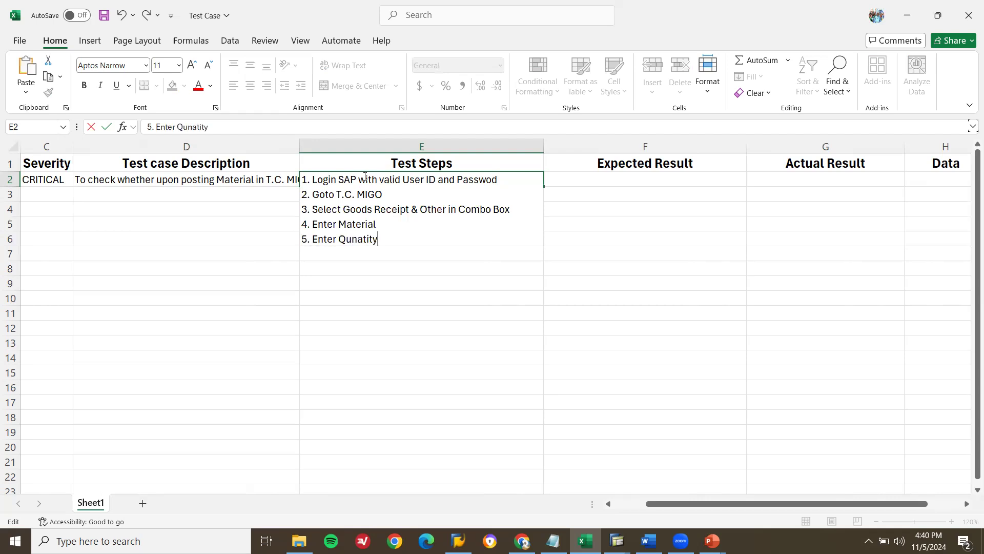
{"action": "key", "text": "alt+Return"}
Write "6. Enter Plant & Storage Loc" as the sixth test step and commit the entry in cell E2
{"action": "type", "text": "^."}
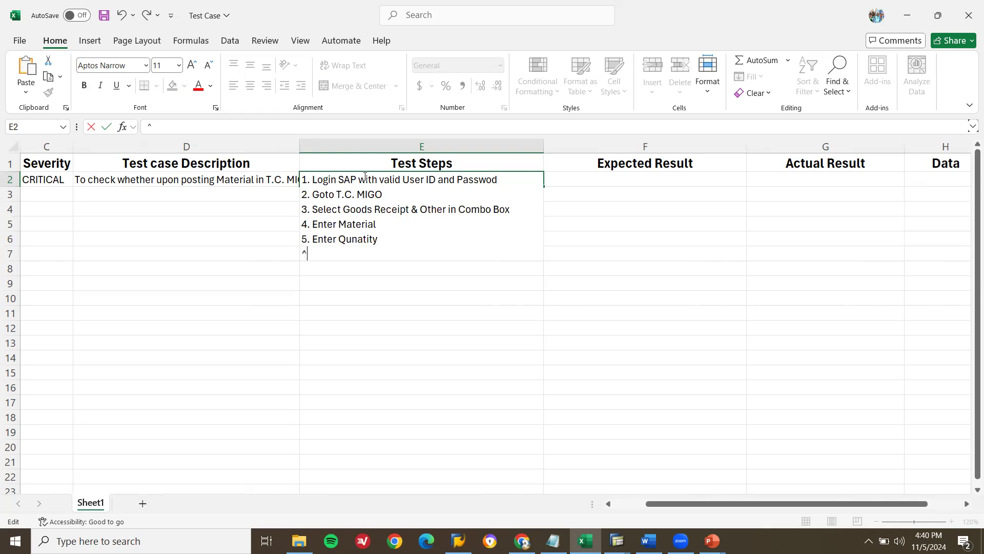
{"action": "key", "text": "BackSpace"}
{"action": "key", "text": "BackSpace"}
{"action": "type", "text": "6. Enter P"}
{"action": "type", "text": "lant & S"}
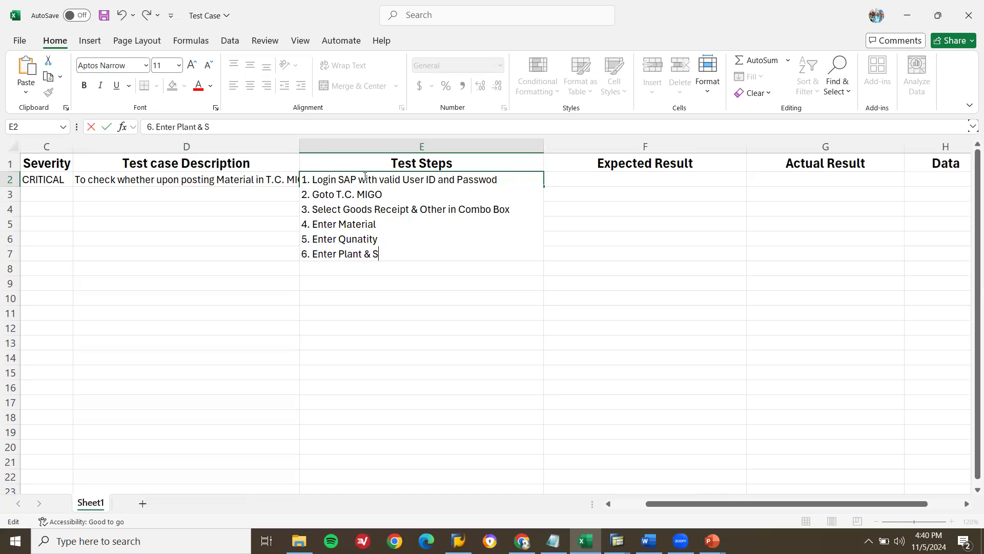
{"action": "type", "text": "torage Loc"}
{"action": "key", "text": "Return"}
{"action": "key", "text": "Up"}
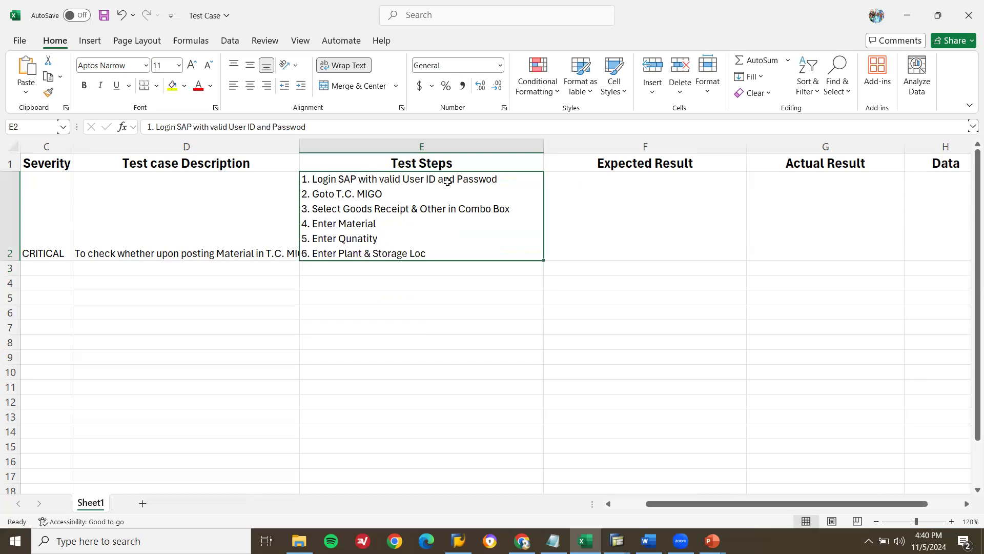
Append "7. Post" on a new line below the sixth test step in cell E2 and commit it
{"action": "double_click", "coordinate": [452, 254]}
{"action": "key", "text": "Down"}
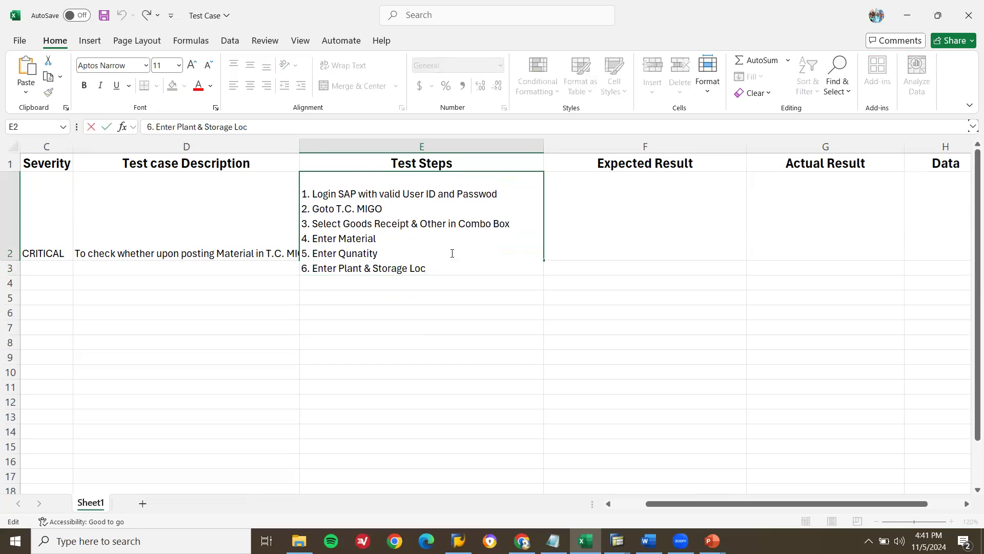
{"action": "key", "text": "alt+Return"}
{"action": "type", "text": "7."}
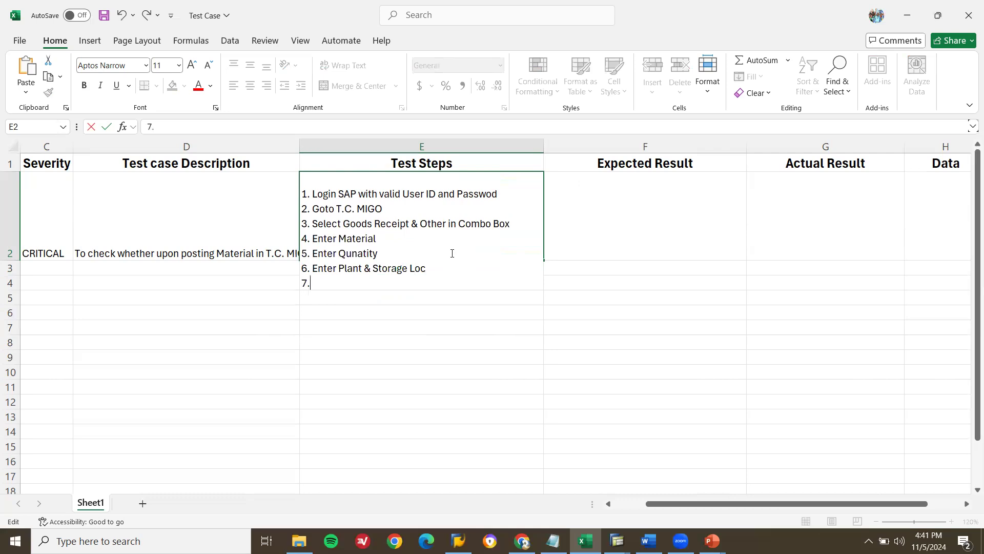
{"action": "type", "text": " Post"}
{"action": "key", "text": "Return"}
{"action": "key", "text": "Up"}
{"action": "key", "text": "Right"}
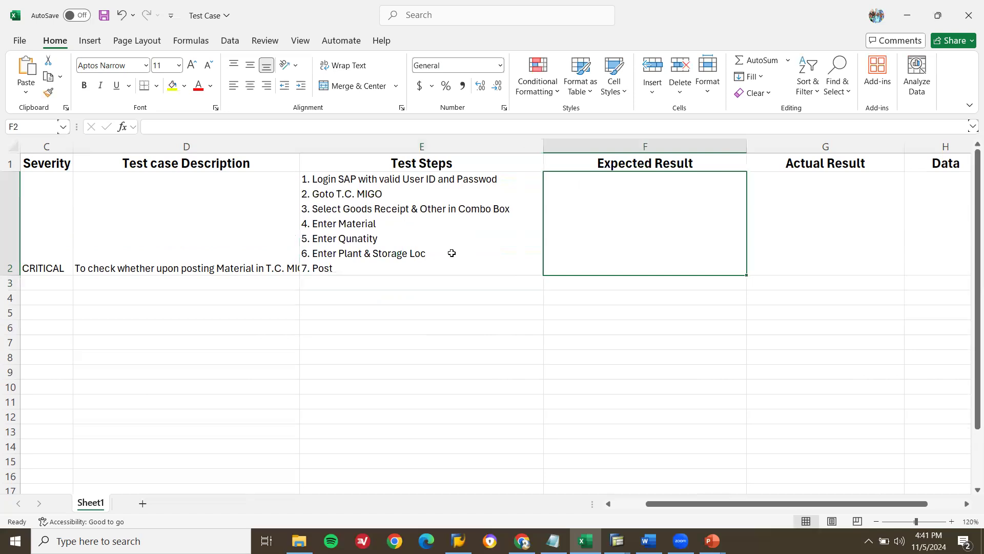
Append "8. Display Material Document" on a new line below the seventh test step in cell E2
{"action": "double_click", "coordinate": [347, 267]}
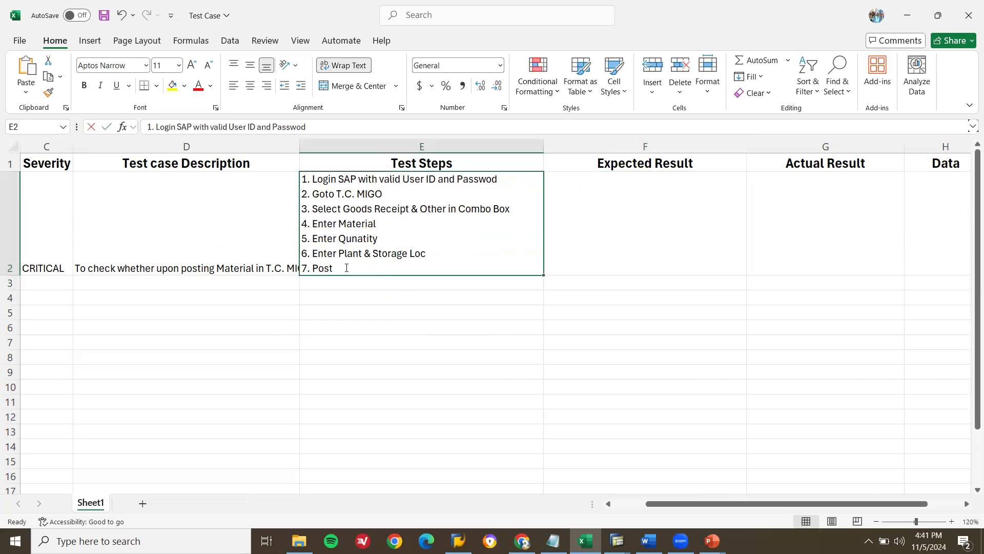
{"action": "key", "text": "Down"}
{"action": "key", "text": "alt+Return"}
{"action": "type", "text": "8."}
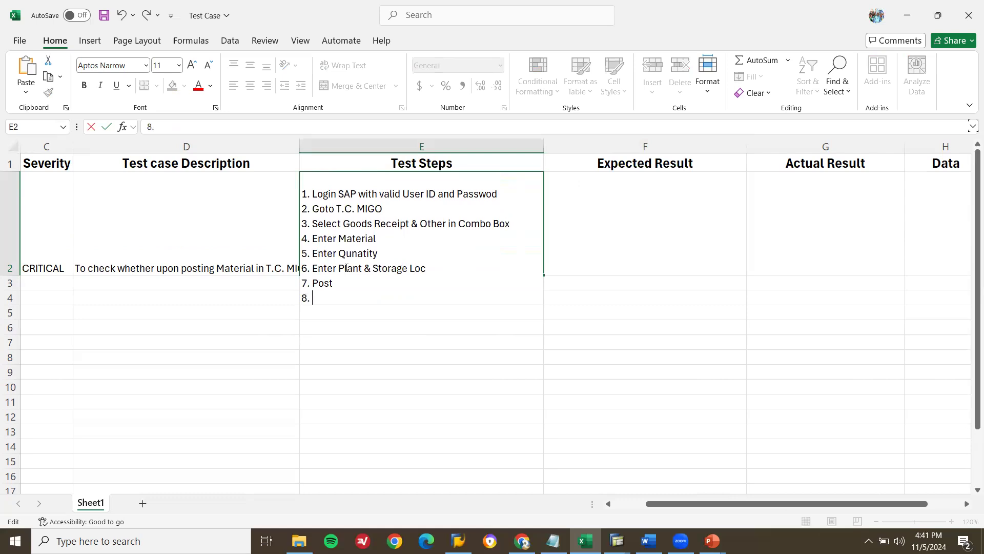
{"action": "type", "text": " Display Material Document"}
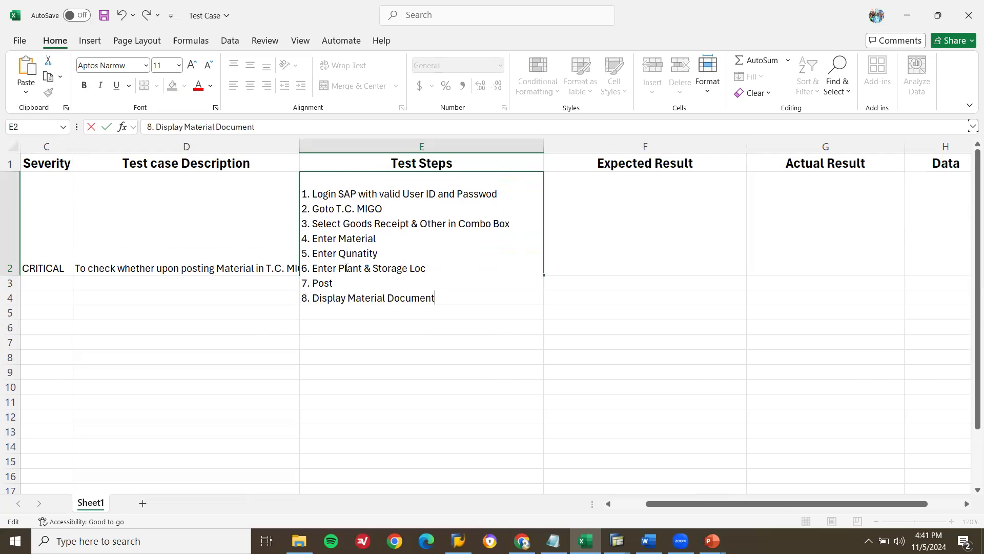
Add "9. Click on to FI Document Button" as the ninth test step in cell E2
{"action": "key", "text": "alt+Return"}
{"action": "type", "text": "(."}
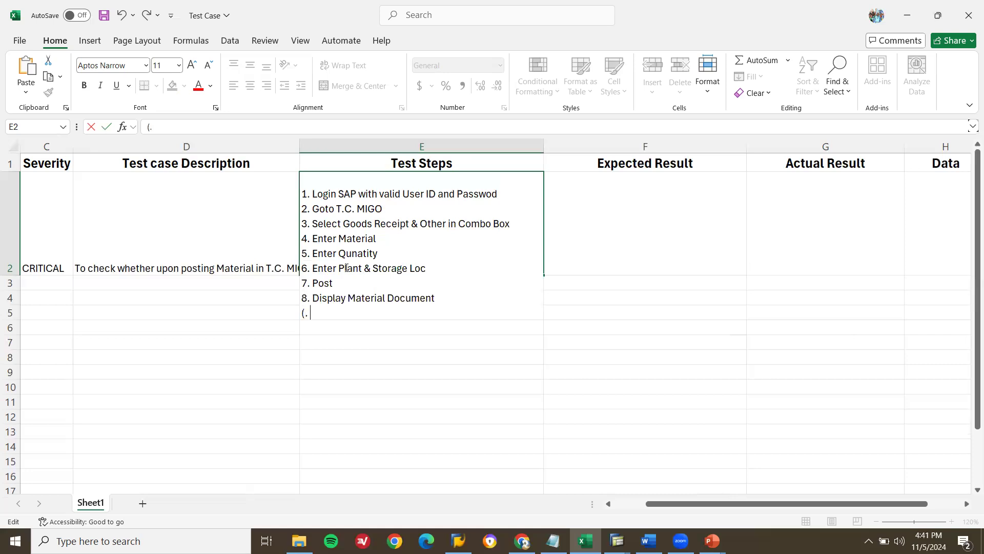
{"action": "type", "text": " Click on to Fl"}
{"action": "type", "text": " Document Button"}
{"action": "key", "text": "Return"}
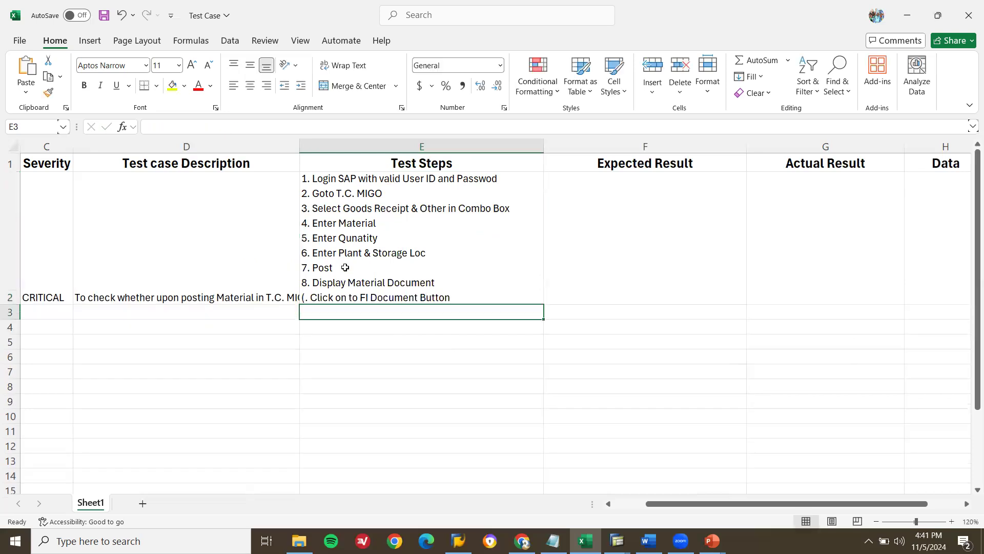
{"action": "double_click", "coordinate": [306, 298]}
{"action": "key", "text": "Down"}
{"action": "key", "text": "BackSpace"}
{"action": "type", "text": "9"}
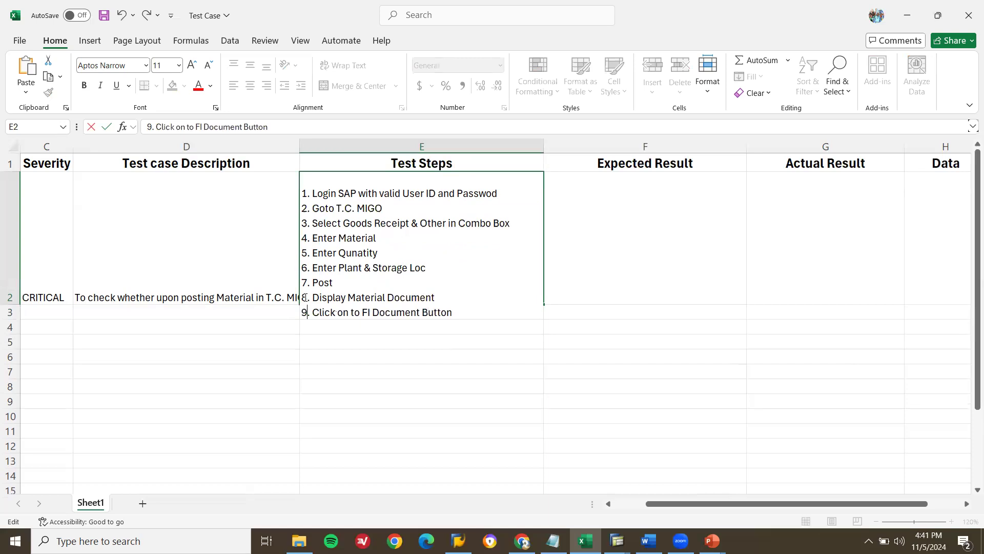
Add "10 . Select Accounting Entries" as the last test step in cell E2 and commit the cell without a trailing empty line
{"action": "key", "text": "alt+Return"}
{"action": "type", "text": "10 . "}
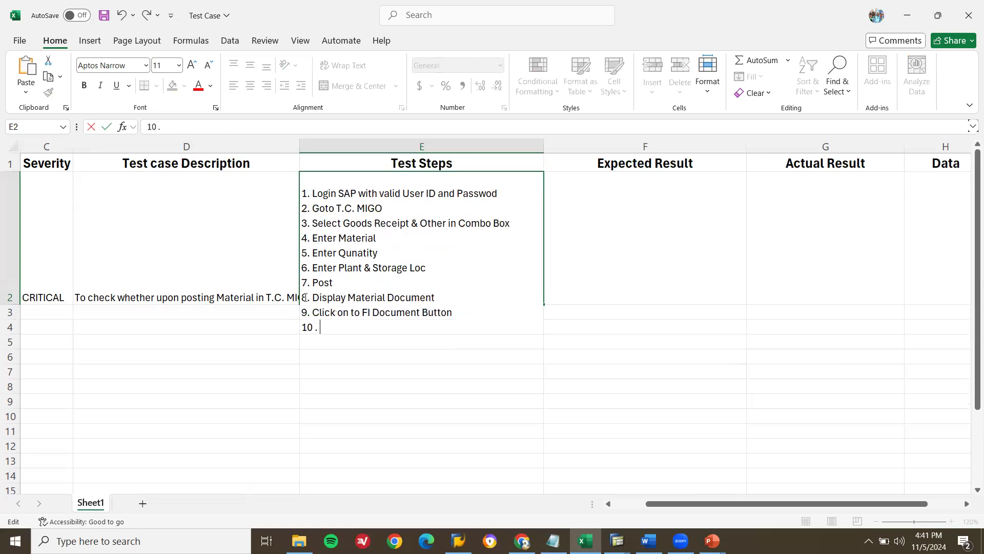
{"action": "type", "text": "Select Accounting Entries"}
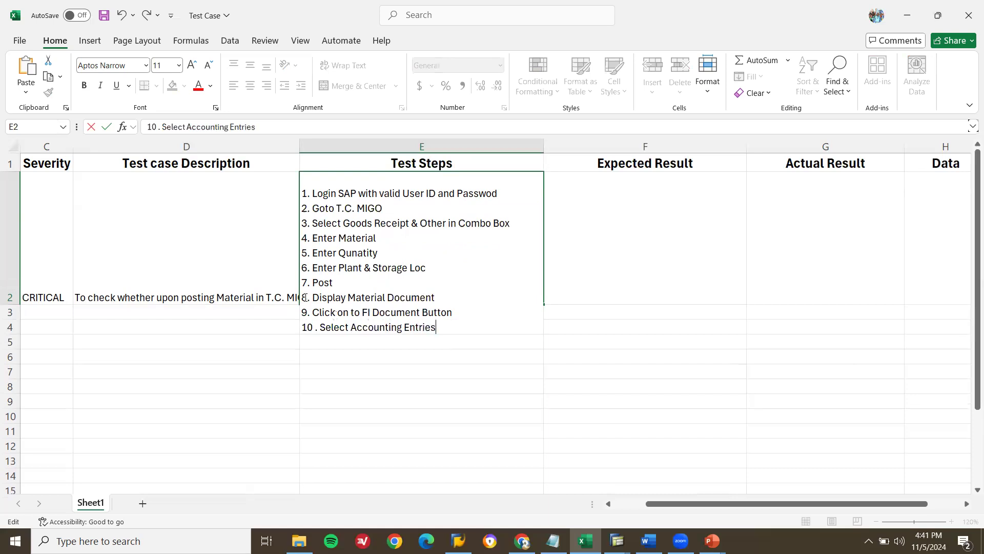
{"action": "key", "text": "alt+Return"}
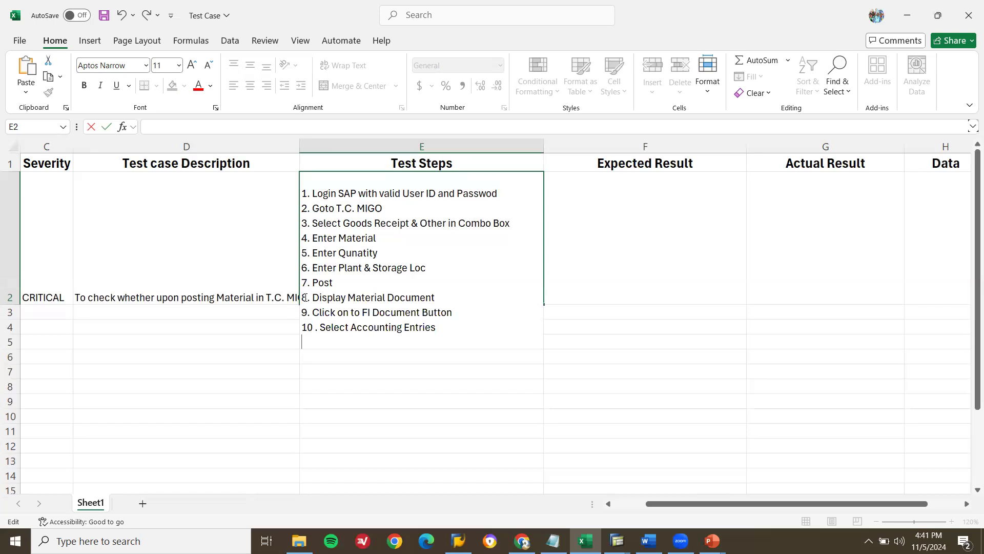
{"action": "key", "text": "BackSpace"}
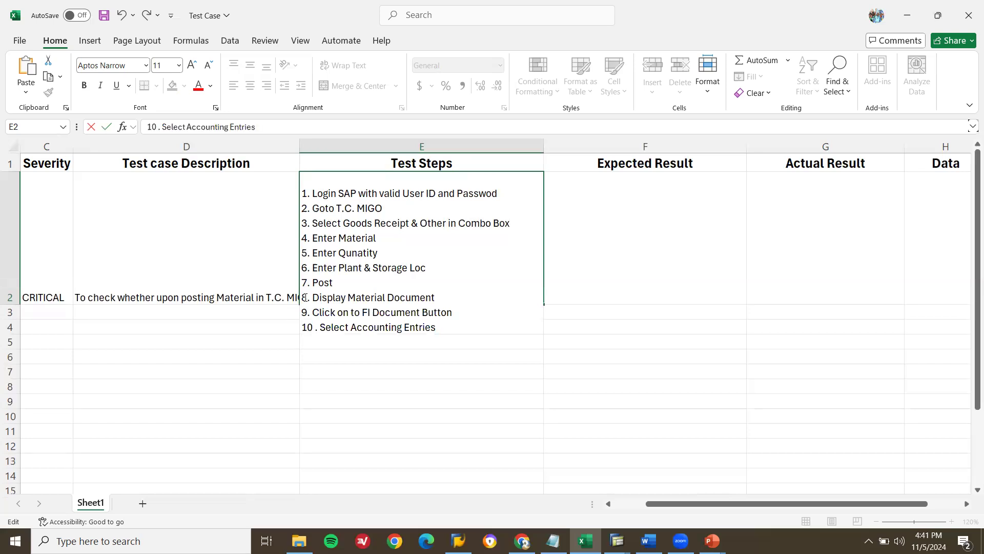
{"action": "key", "text": "Return"}
Enter "Accounting Entries" as the beginning of the expected result in cell F2
{"action": "left_click", "coordinate": [606, 272]}
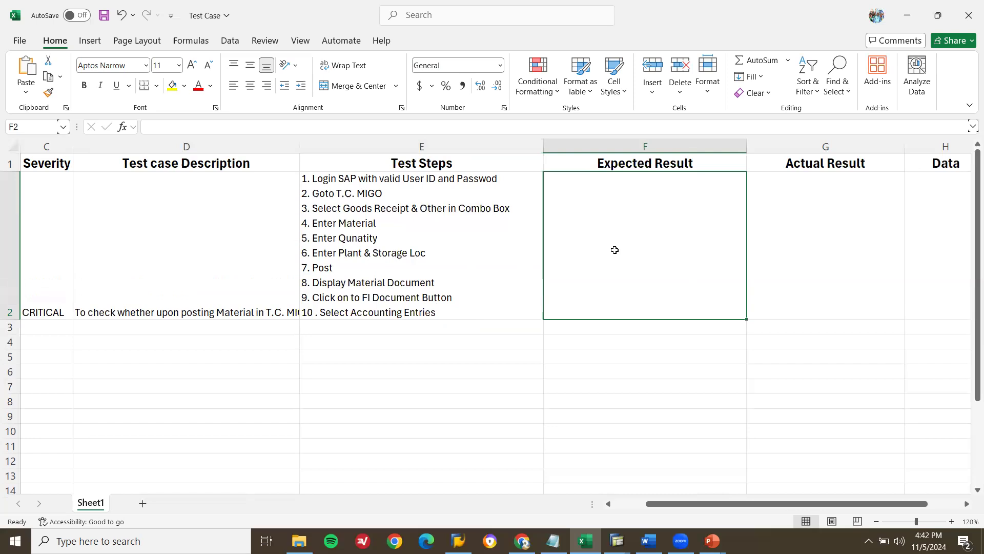
{"action": "type", "text": "Accounting ENtri"}
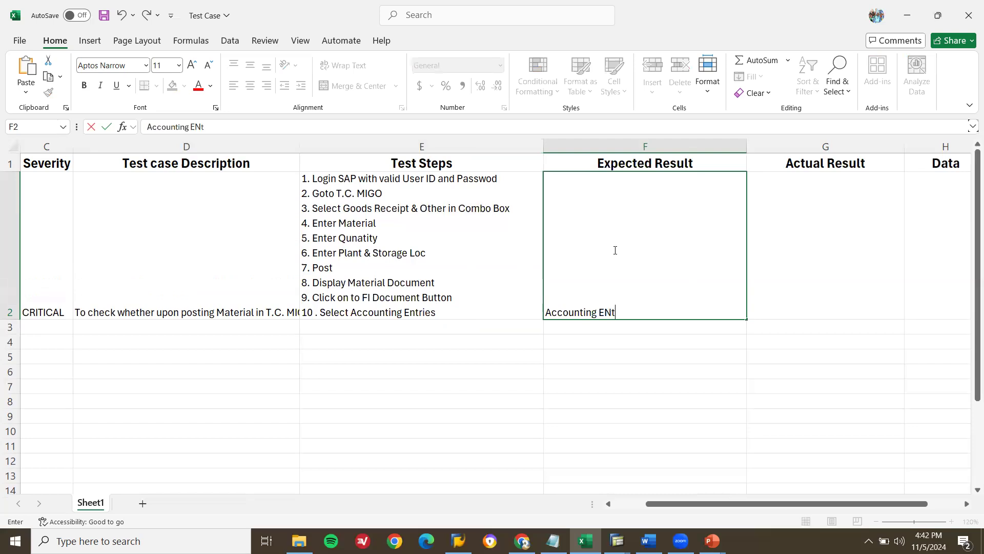
{"action": "key", "text": "BackSpace"}
{"action": "key", "text": "BackSpace"}
{"action": "key", "text": "BackSpace"}
{"action": "key", "text": "BackSpace"}
{"action": "type", "text": "entries"}
{"action": "key", "text": "Left"}
{"action": "key", "text": "Left"}
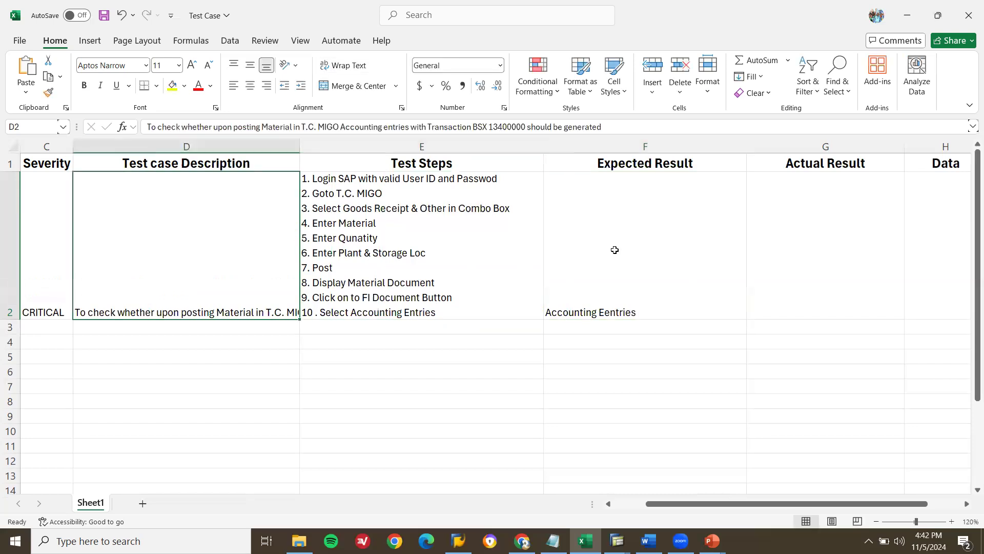
{"action": "key", "text": "Right"}
{"action": "key", "text": "Right"}
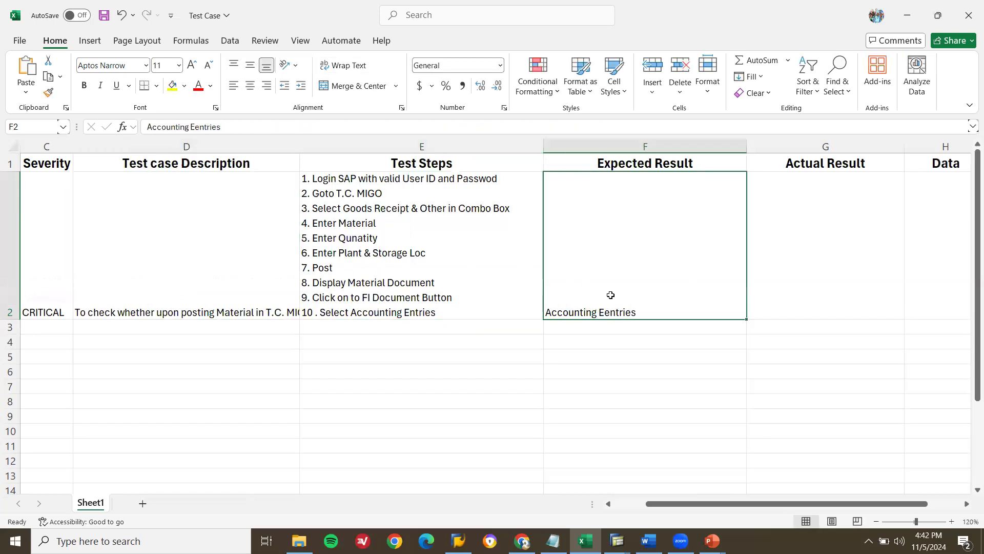
{"action": "double_click", "coordinate": [618, 309]}
{"action": "key", "text": "Delete"}
{"action": "key", "text": "Right"}
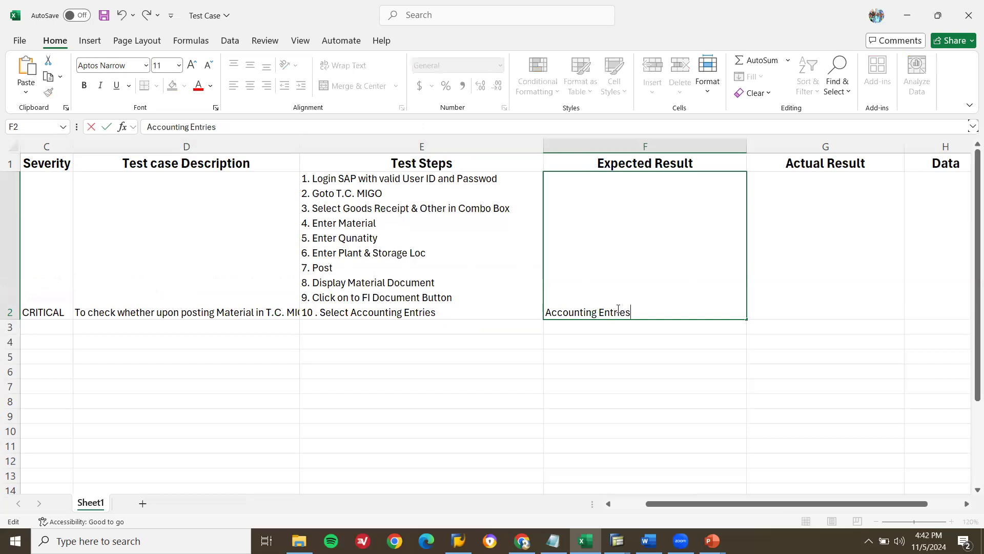
Append "BSX should be with the G/L account" and the G/L account number from the description to the expected result in cell F2
{"action": "type", "text": "BSX should "}
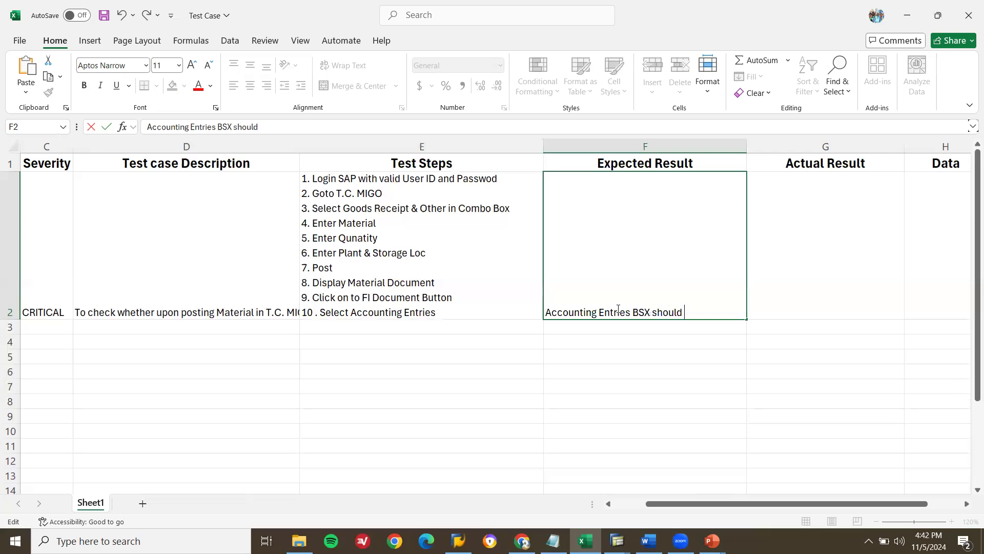
{"action": "type", "text": "be with the G/l"}
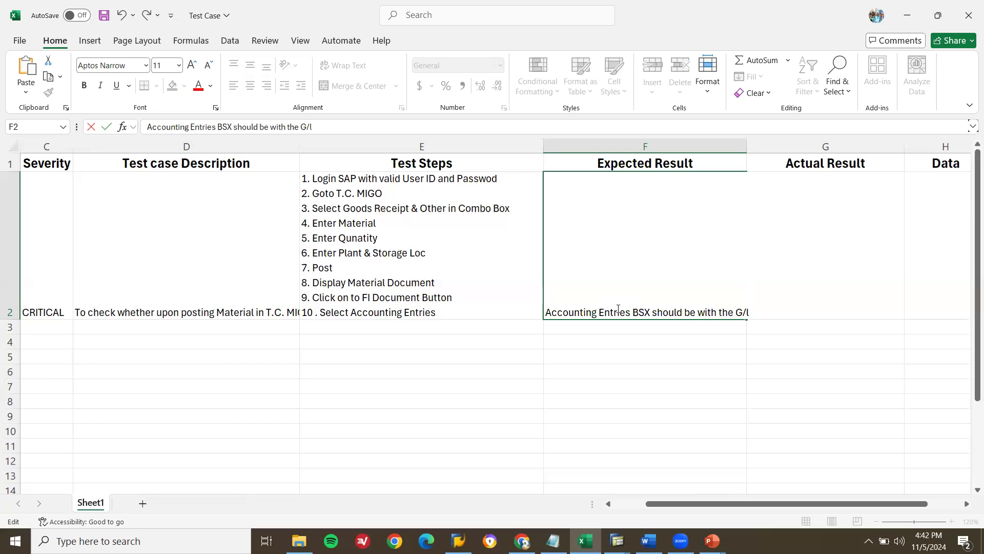
{"action": "key", "text": "BackSpace"}
{"action": "type", "text": "L account 13"}
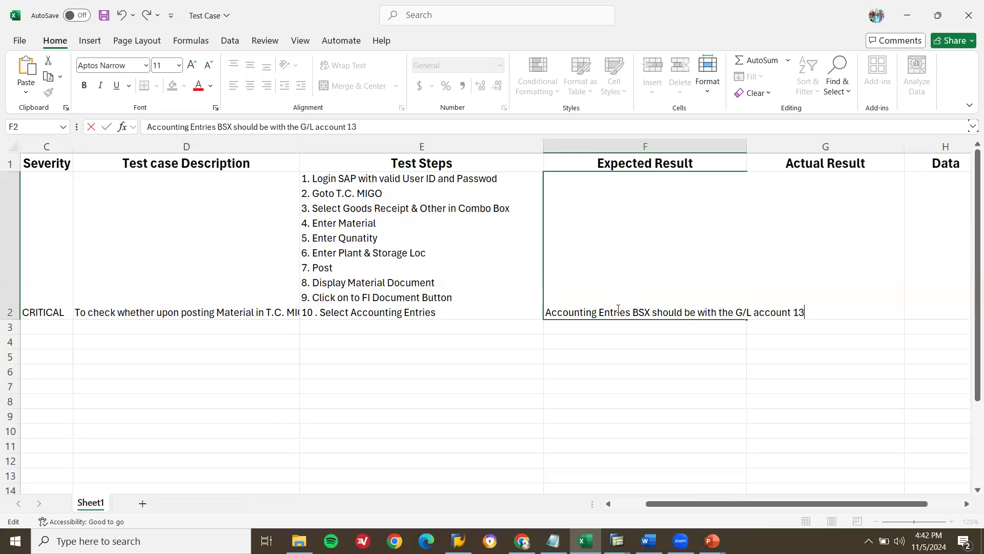
{"action": "type", "text": "400000"}
{"action": "key", "text": "Return"}
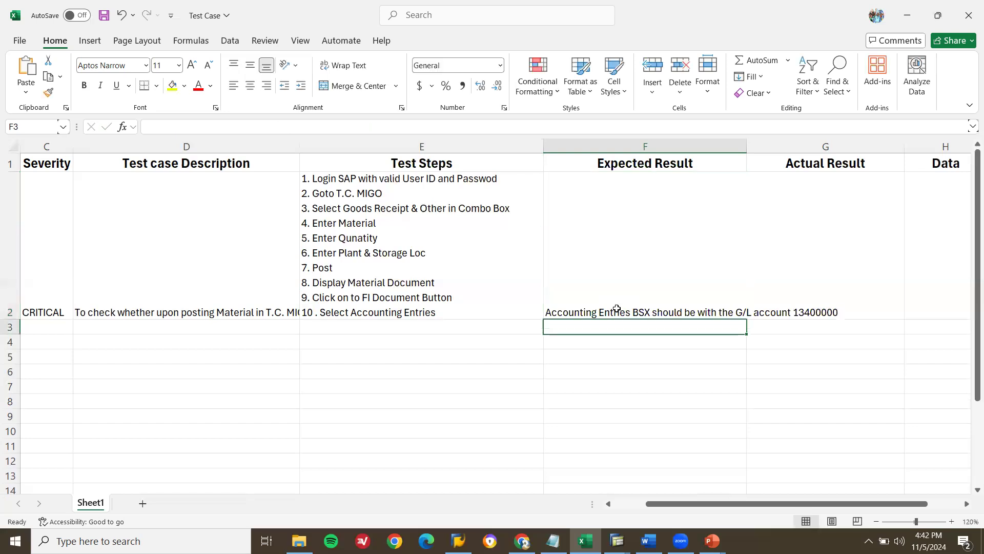
Enter "Mat: 220000503" as the first line of the test data in cell H2
{"action": "key", "text": "Up"}
{"action": "key", "text": "Right"}
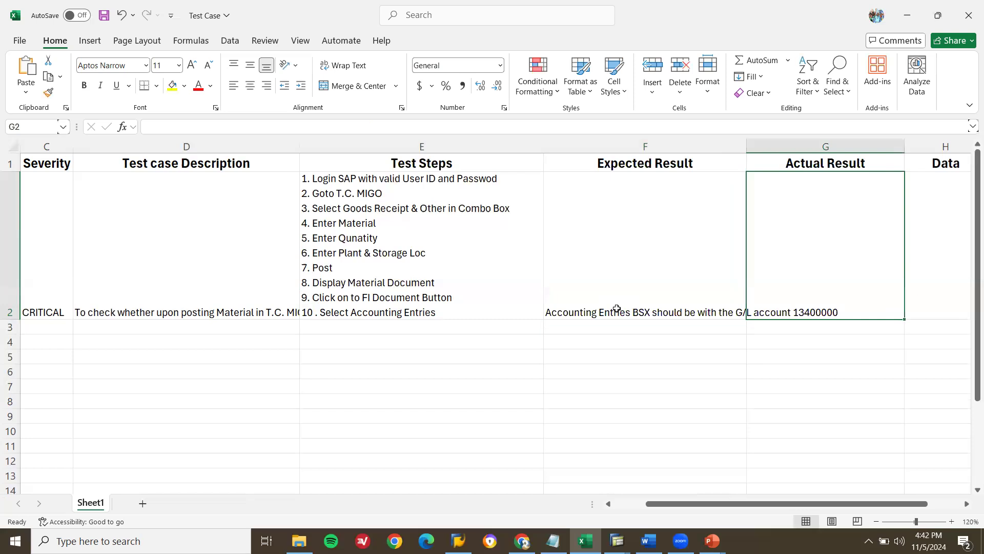
{"action": "key", "text": "Right"}
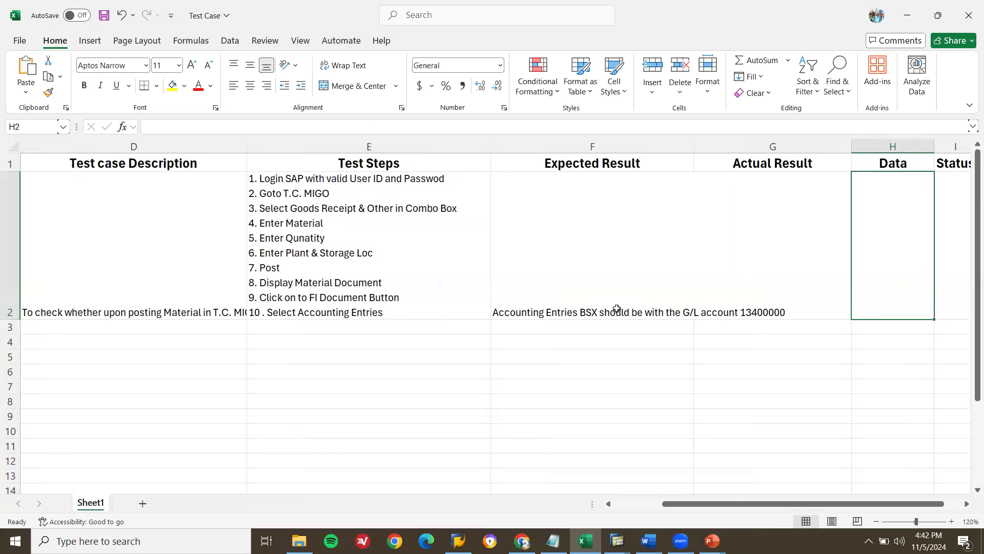
{"action": "type", "text": "MAt"}
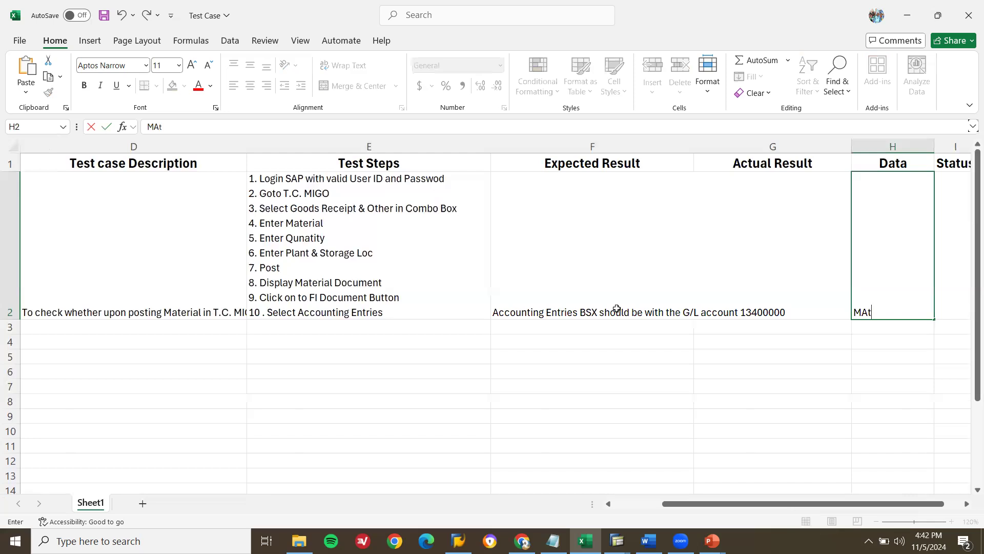
{"action": "key", "text": "BackSpace"}
{"action": "key", "text": "BackSpace"}
{"action": "type", "text": "at: 220000"}
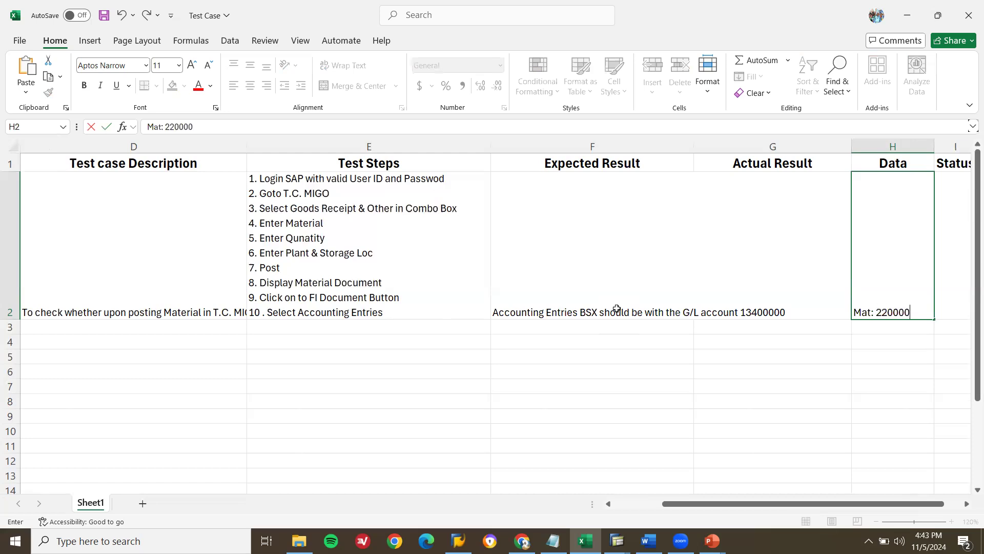
{"action": "type", "text": "503"}
Add the supplier number, "Plant: YN01" and "Stor. Loc: YN01" as separate lines in cell H2 and commit the cell
{"action": "key", "text": "alt+Return"}
{"action": "type", "text": "Supplier:"}
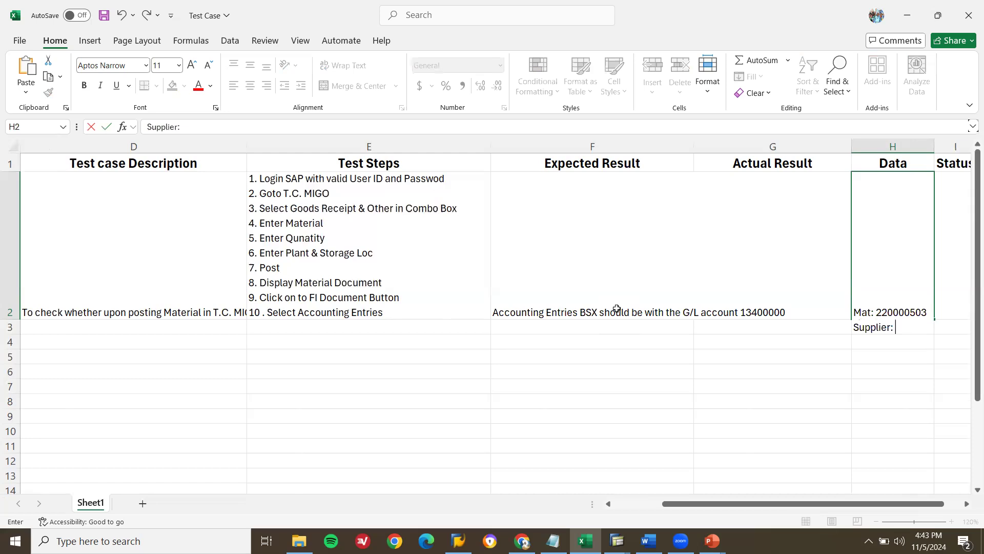
{"action": "type", "text": " 1379"}
{"action": "key", "text": "alt+Return"}
{"action": "type", "text": "Plant: YN01"}
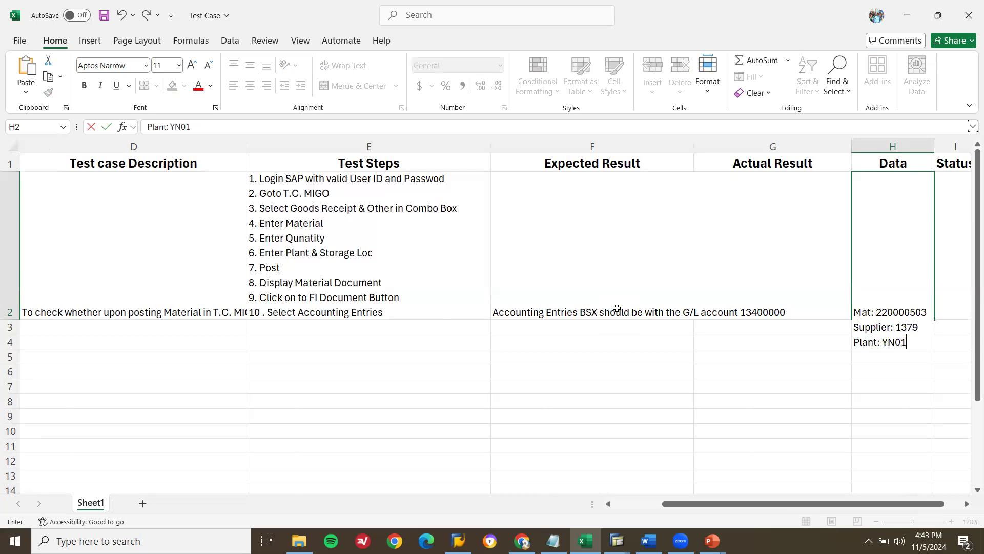
{"action": "key", "text": "alt+Return"}
{"action": "type", "text": "Stor. Loc : YN01"}
{"action": "key", "text": "Return"}
Fill the test case ID series from A2 down to A3 to create SAP-MM-02
{"action": "key", "text": "Left"}
{"action": "key", "text": "Left"}
{"action": "key", "text": "Left"}
{"action": "key", "text": "Left"}
{"action": "key", "text": "Left"}
{"action": "key", "text": "Left"}
{"action": "key", "text": "Left"}
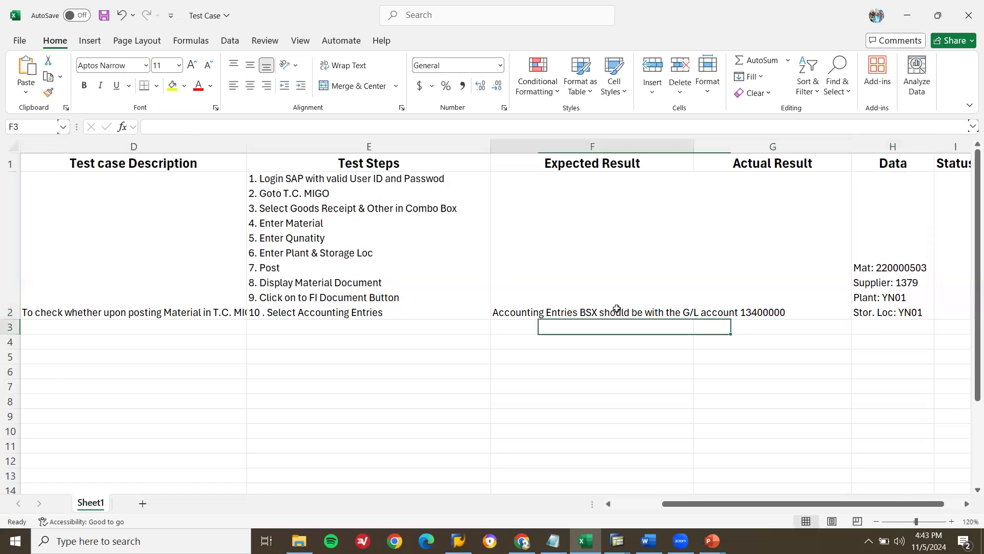
{"action": "key", "text": "Up"}
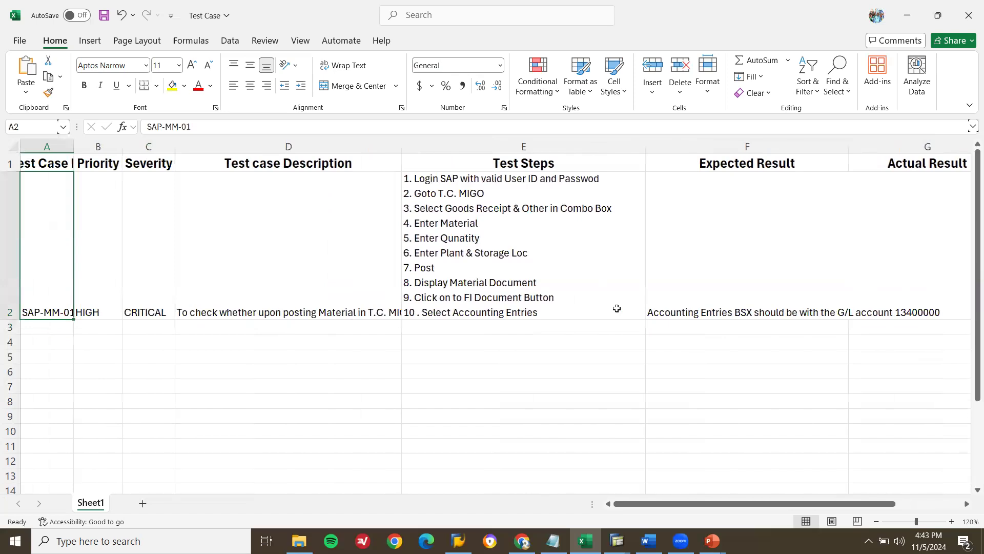
{"action": "key", "text": "Down"}
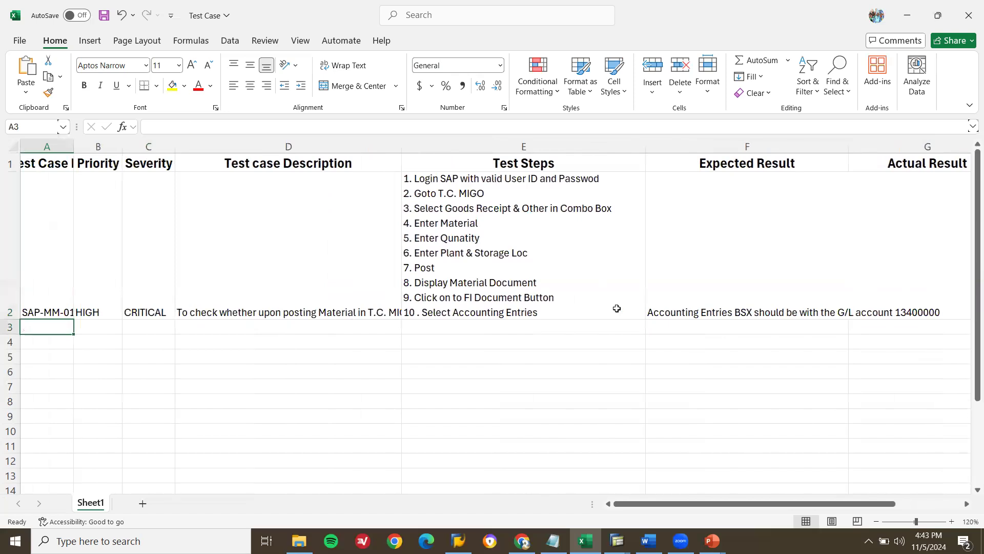
{"action": "left_click", "coordinate": [44, 306]}
{"action": "left_click_drag", "start_coordinate": [74, 321], "coordinate": [75, 331]}
Copy the priority HIGH and severity CRITICAL from row 2 into B3:C3
{"action": "left_click", "coordinate": [115, 303]}
{"action": "key", "text": "shift+Right"}
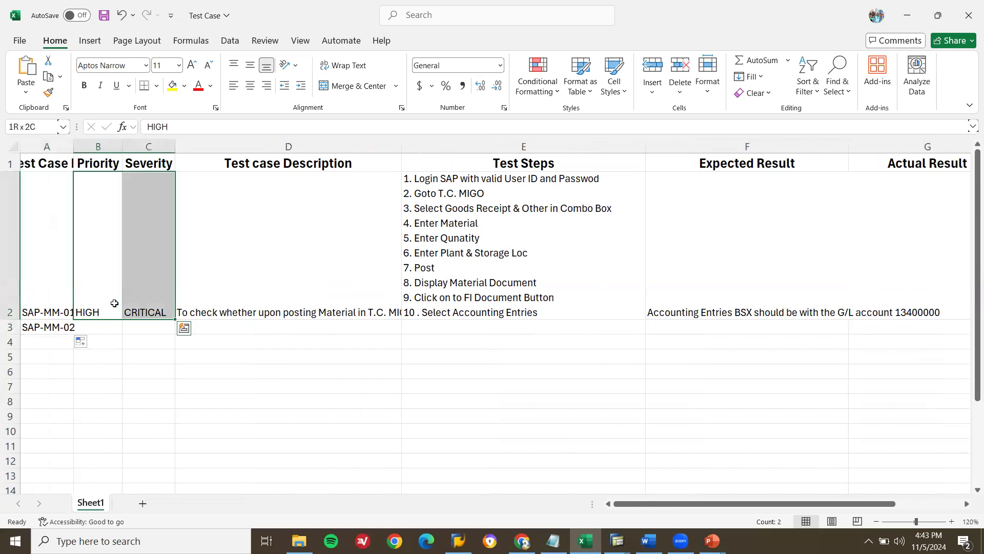
{"action": "key", "text": "ctrl+c"}
{"action": "key", "text": "Down"}
{"action": "key", "text": "ctrl+v"}
Copy the test case description from D2 into D3
{"action": "left_click", "coordinate": [114, 303]}
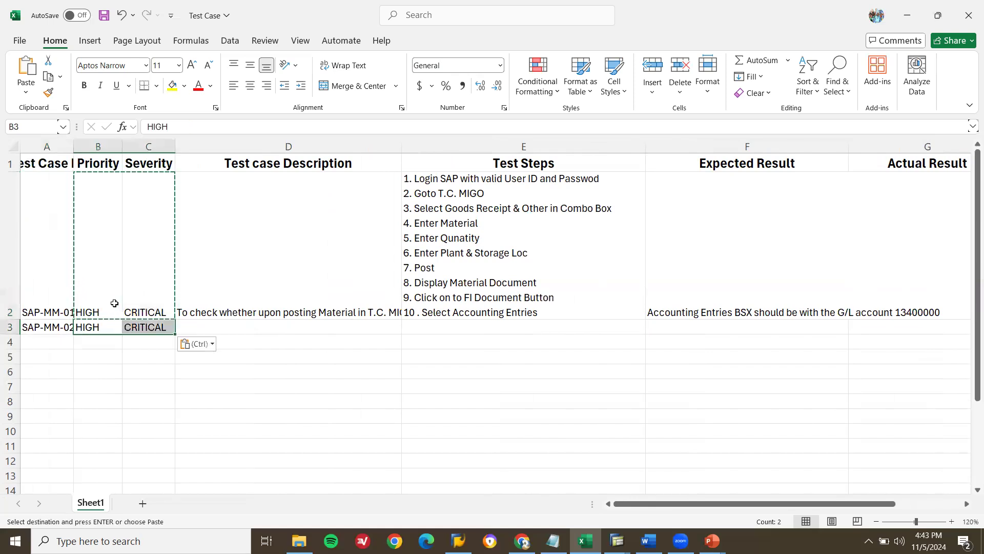
{"action": "key", "text": "Right"}
{"action": "key", "text": "Right"}
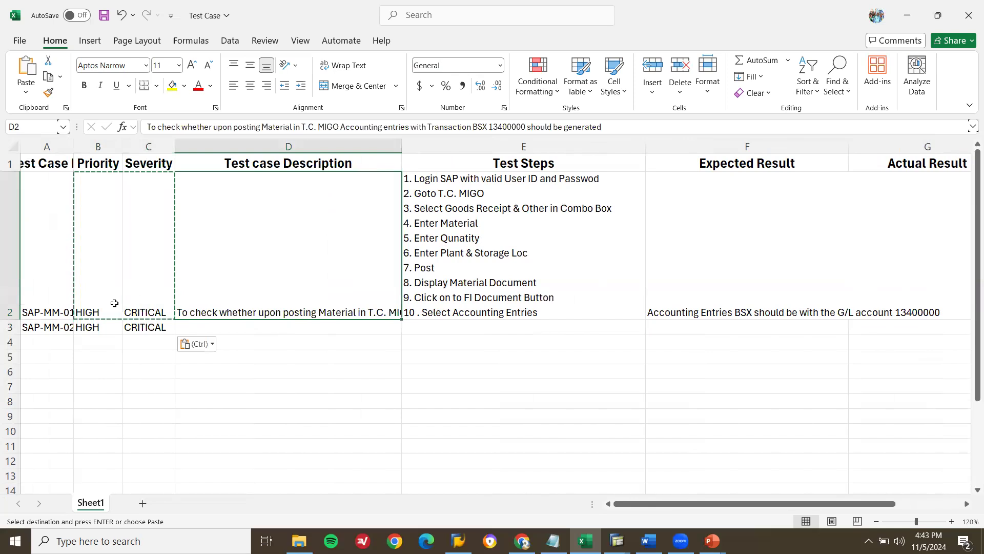
{"action": "key", "text": "ctrl+c"}
{"action": "left_click", "coordinate": [222, 328]}
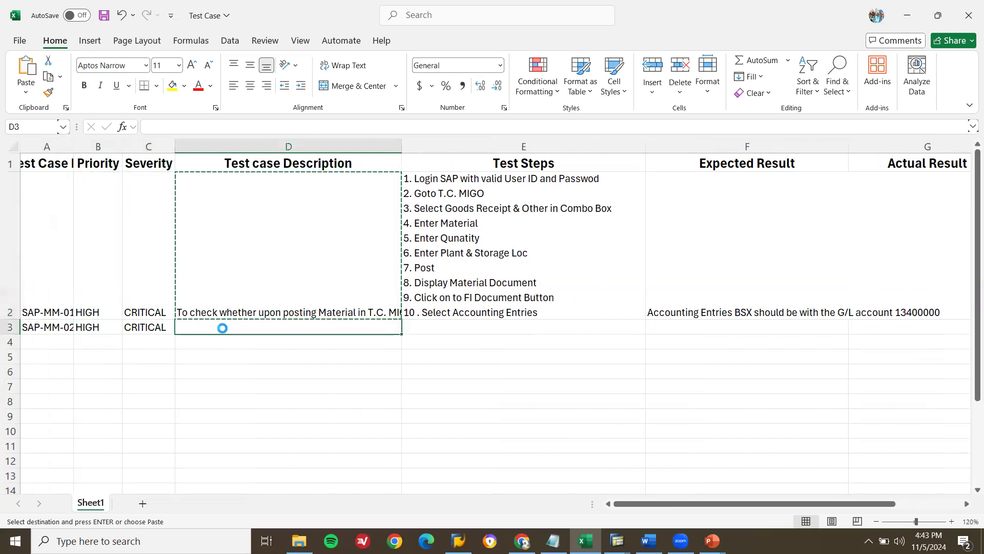
{"action": "key", "text": "ctrl+v"}
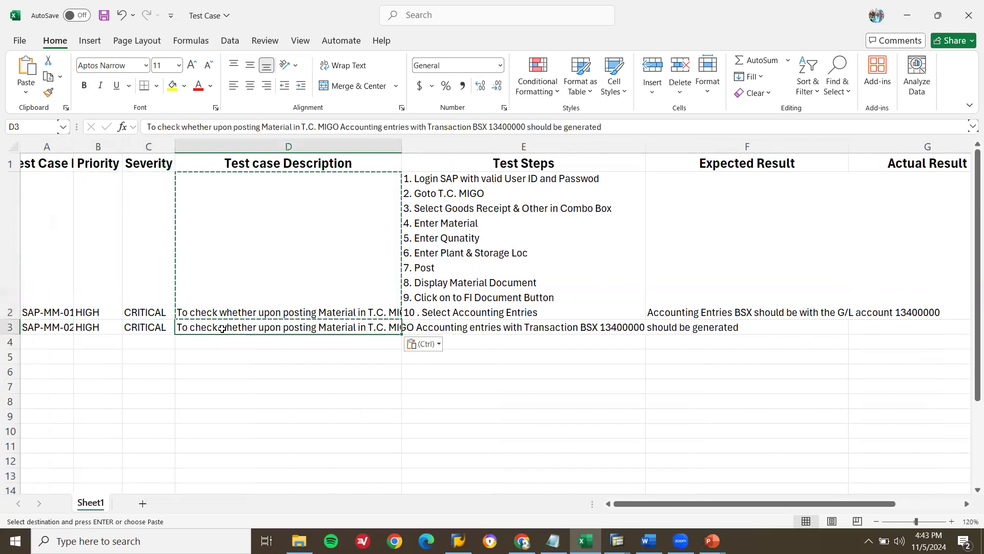
Replace the transaction BSX with GBB in the description in cell D3
{"action": "left_click", "coordinate": [487, 126]}
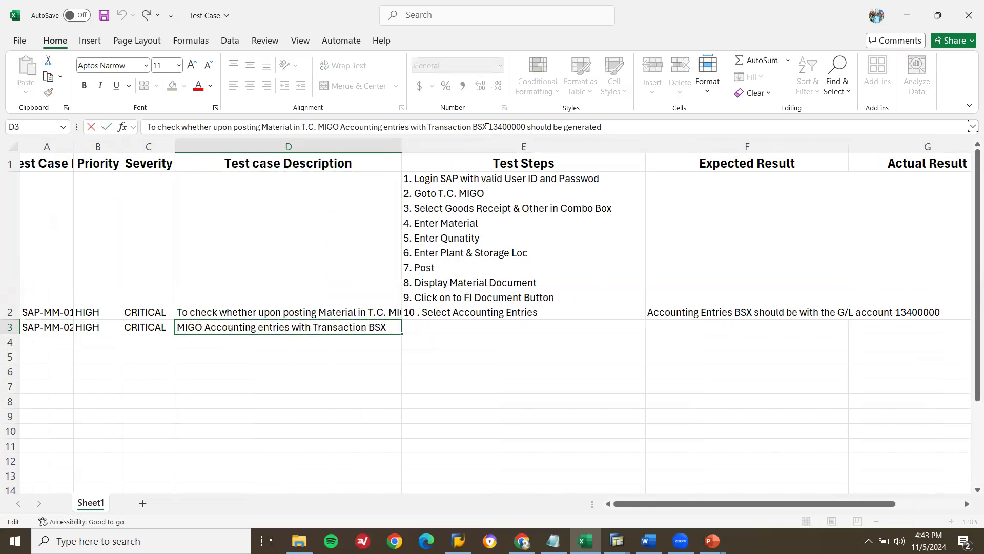
{"action": "key", "text": "BackSpace"}
{"action": "key", "text": "BackSpace"}
{"action": "key", "text": "BackSpace"}
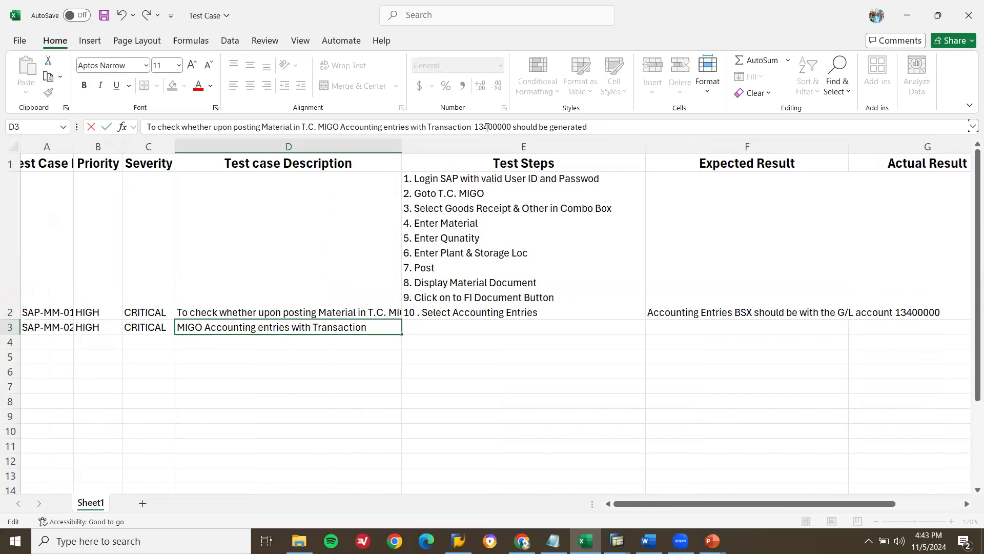
{"action": "type", "text": "GBB"}
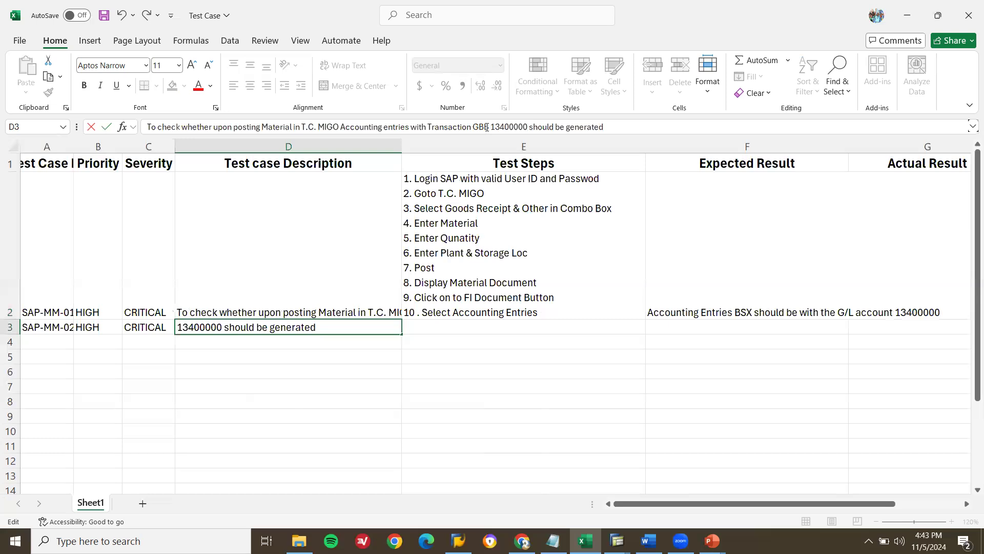
Replace the G/L account number in the description in D3 with the one for GBB and commit the cell
{"action": "key", "text": "BackSpace"}
{"action": "key", "text": "BackSpace"}
{"action": "key", "text": "BackSpace"}
{"action": "key", "text": "BackSpace"}
{"action": "key", "text": "BackSpace"}
{"action": "key", "text": "BackSpace"}
{"action": "key", "text": "BackSpace"}
{"action": "key", "text": "BackSpace"}
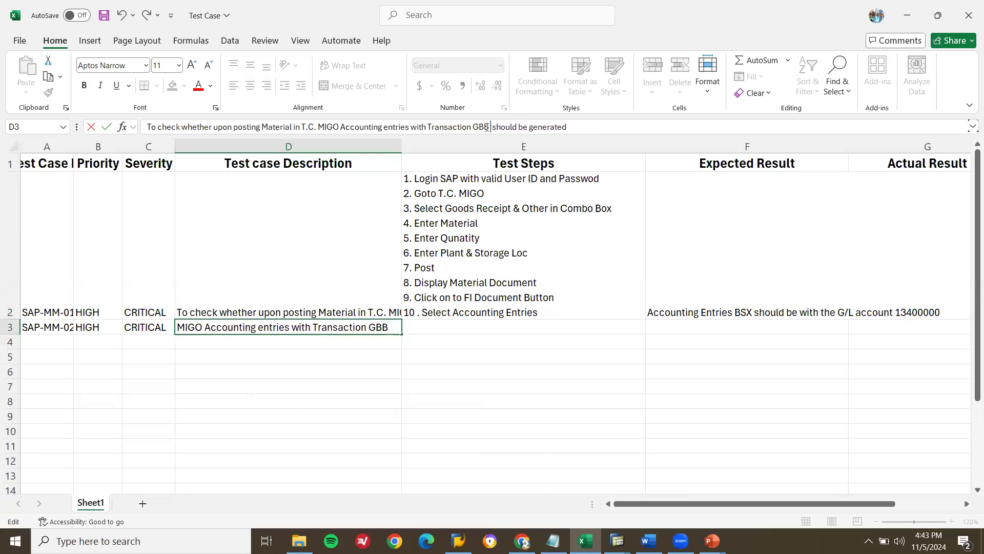
{"action": "type", "text": "39912"}
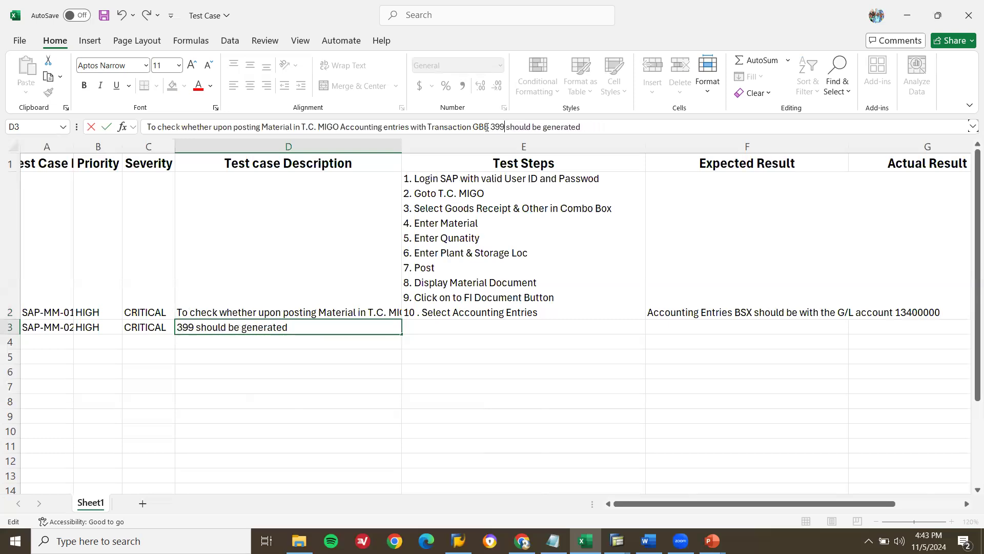
{"action": "type", "text": "001"}
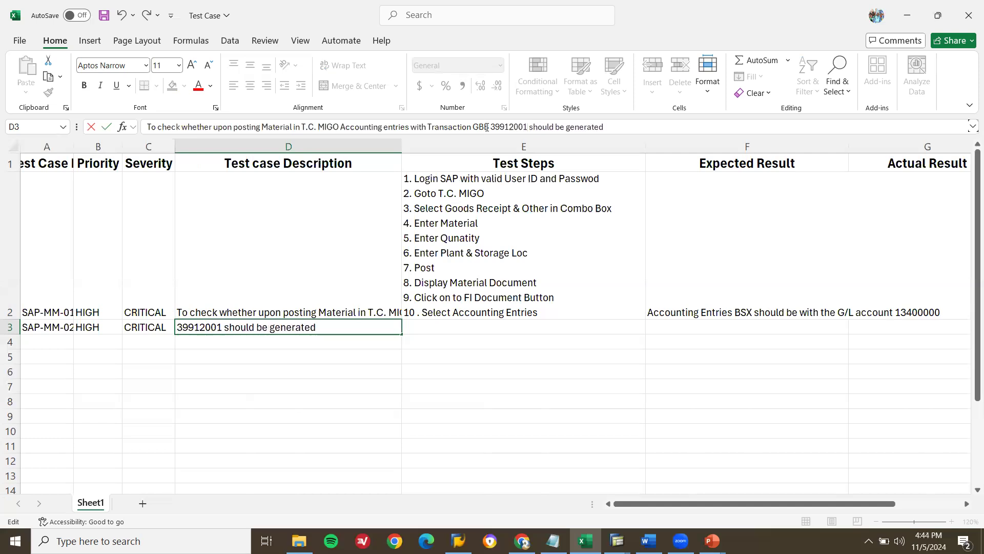
{"action": "key", "text": "Return"}
Copy the ten test steps from E2 into E3
{"action": "key", "text": "Up"}
{"action": "key", "text": "Right"}
{"action": "key", "text": "Up"}
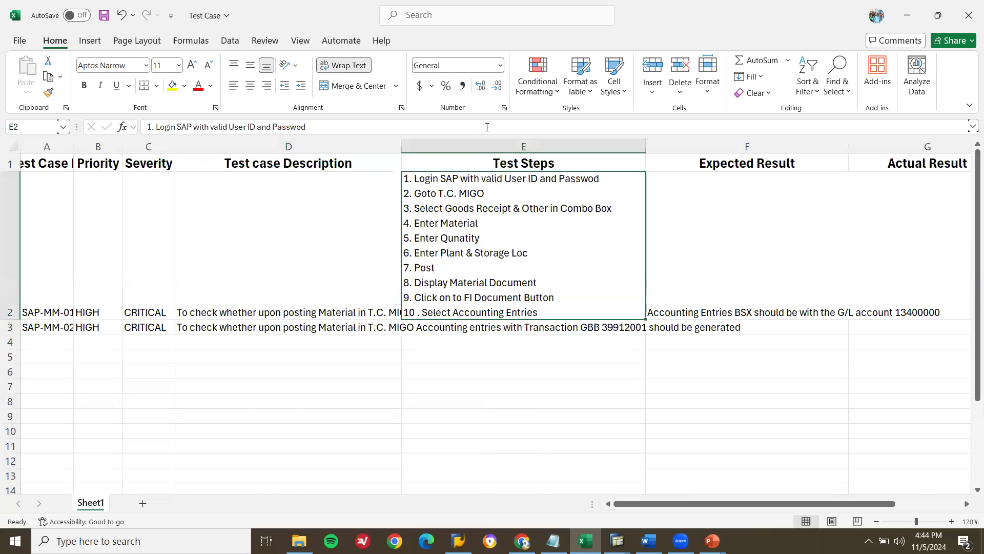
{"action": "key", "text": "ctrl+c"}
{"action": "key", "text": "Down"}
{"action": "key", "text": "ctrl+v"}
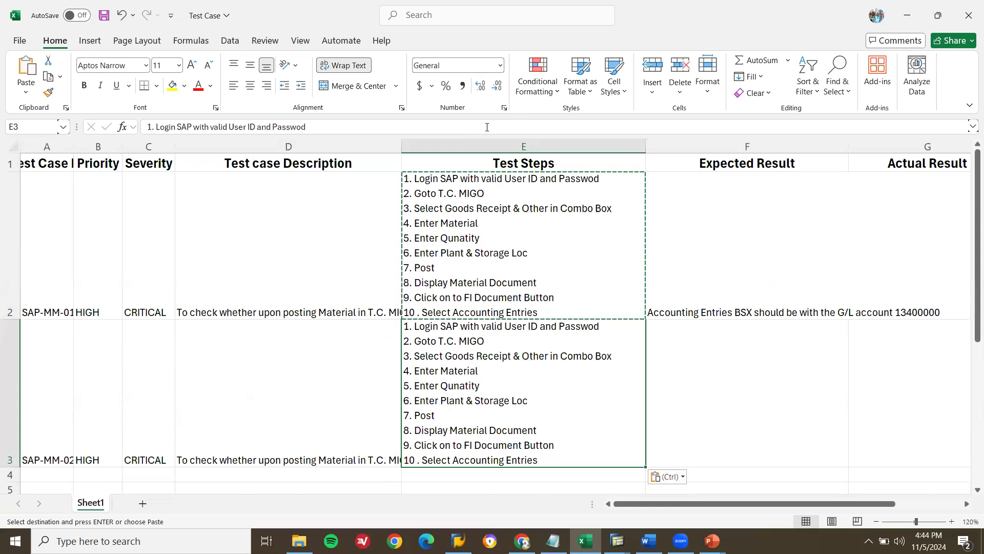
Copy the expected result from F2 into F3
{"action": "key", "text": "Right"}
{"action": "key", "text": "Up"}
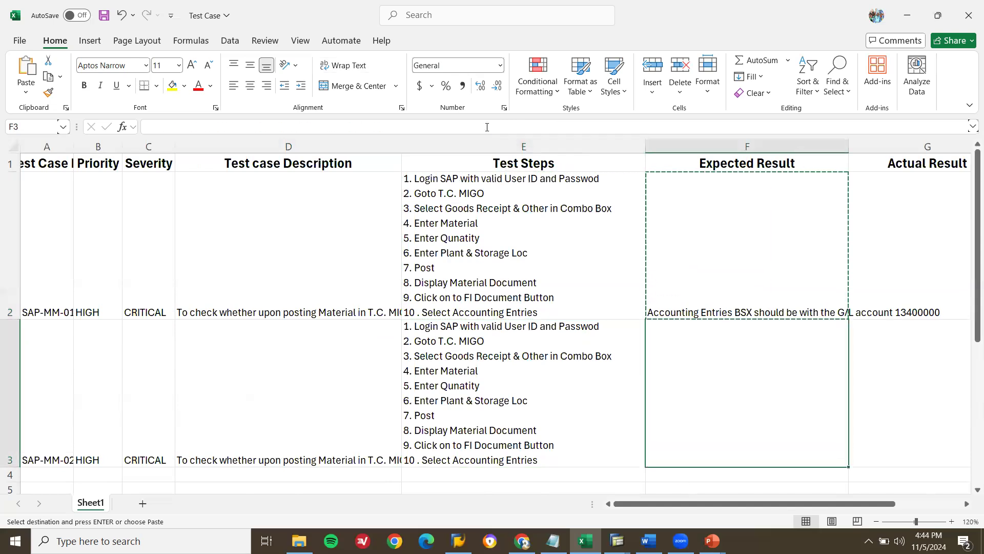
{"action": "key", "text": "ctrl+v"}
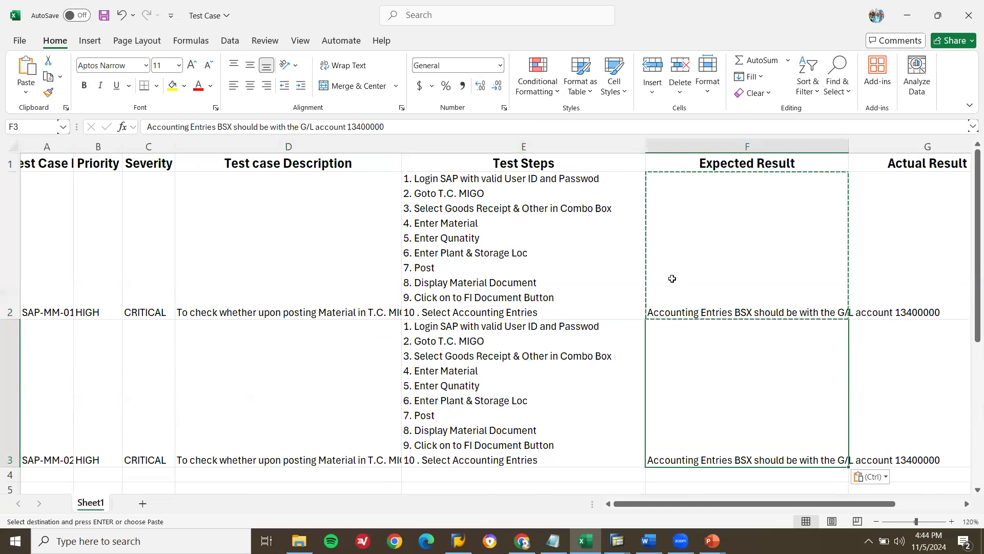
Replace BSX with GBB in the expected result in cell F3
{"action": "left_click", "coordinate": [425, 129]}
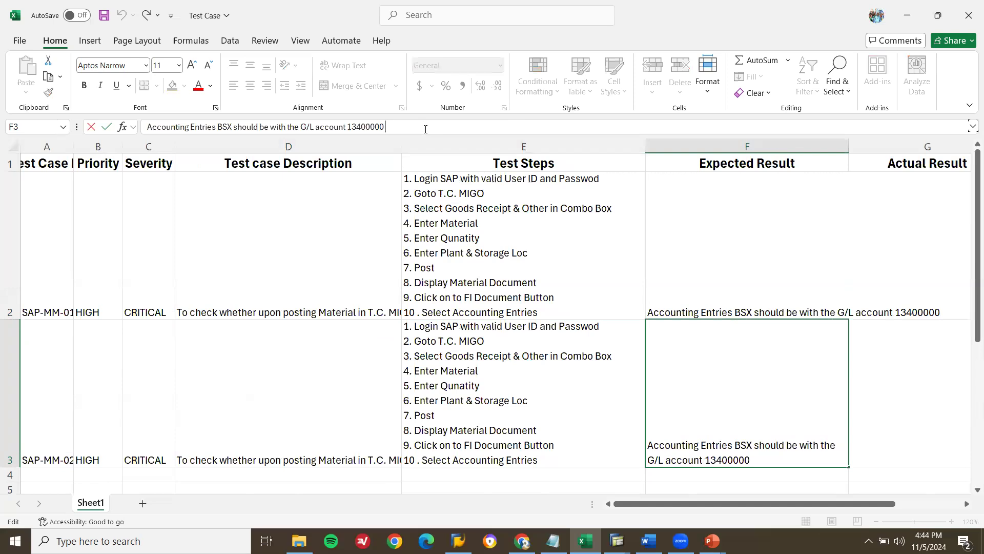
{"action": "left_click", "coordinate": [232, 126]}
{"action": "key", "text": "BackSpace"}
{"action": "key", "text": "BackSpace"}
{"action": "key", "text": "BackSpace"}
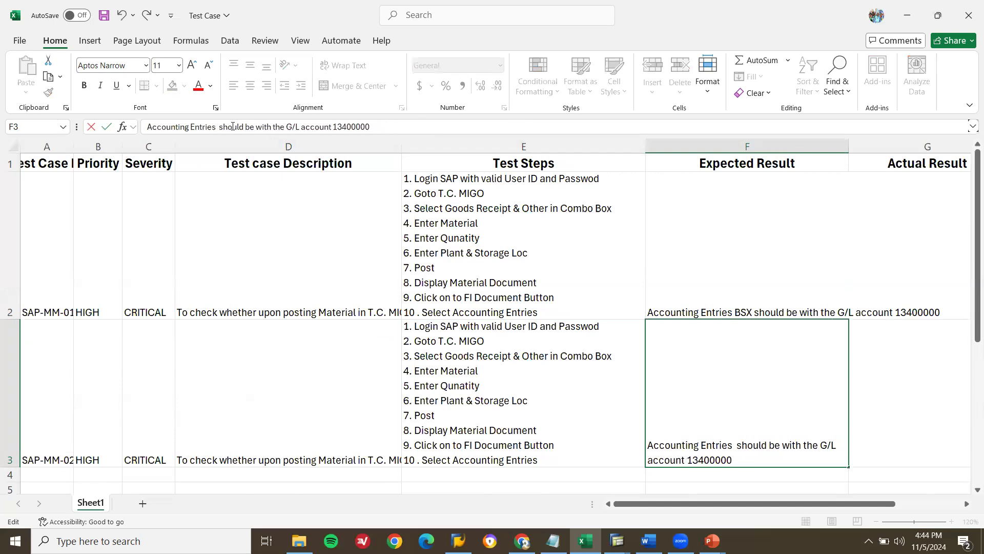
{"action": "type", "text": "GBB"}
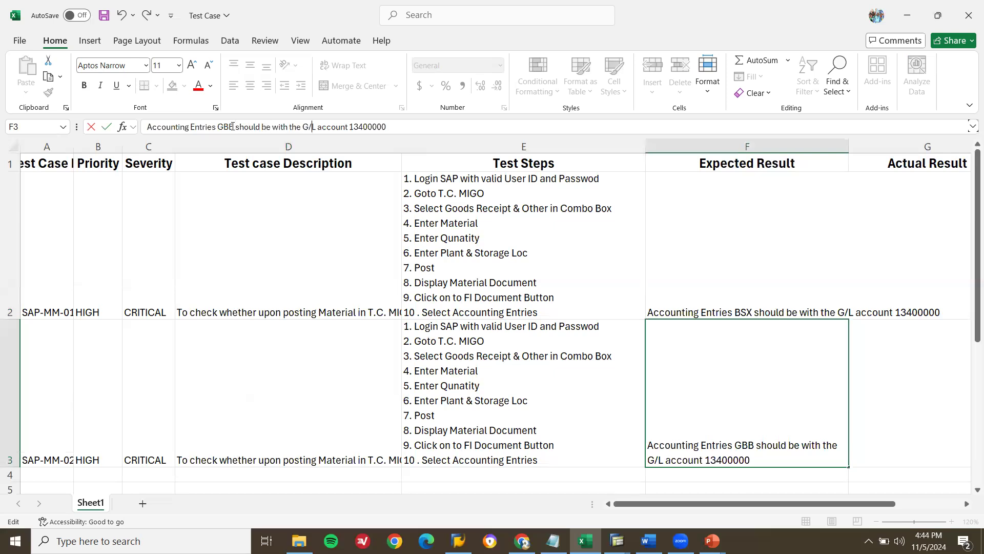
Replace the G/L account number in the expected result in F3 with the one from the description in D3
{"action": "key", "text": "BackSpace"}
{"action": "key", "text": "BackSpace"}
{"action": "key", "text": "BackSpace"}
{"action": "key", "text": "BackSpace"}
{"action": "key", "text": "BackSpace"}
{"action": "key", "text": "BackSpace"}
{"action": "key", "text": "BackSpace"}
{"action": "key", "text": "BackSpace"}
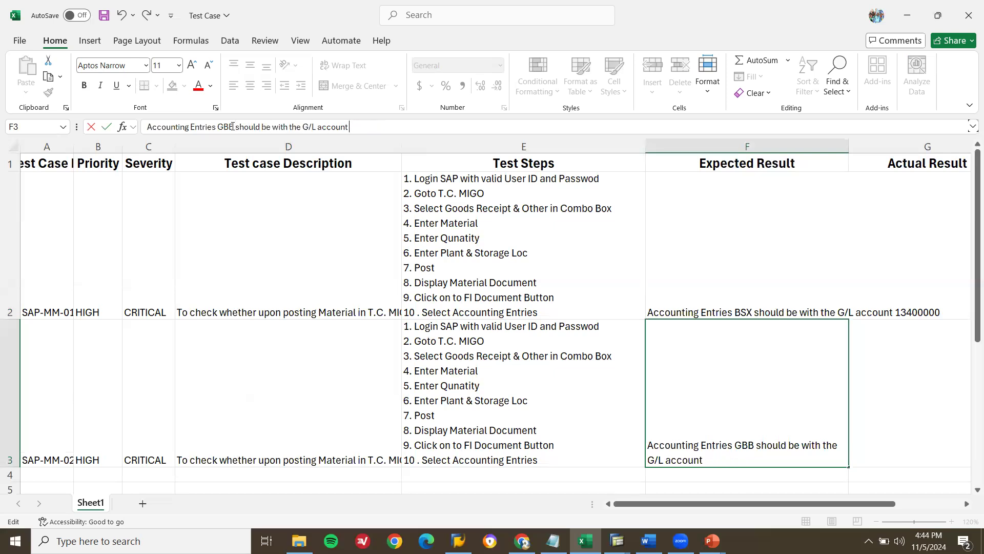
{"action": "type", "text": "39912001"}
{"action": "key", "text": "Return"}
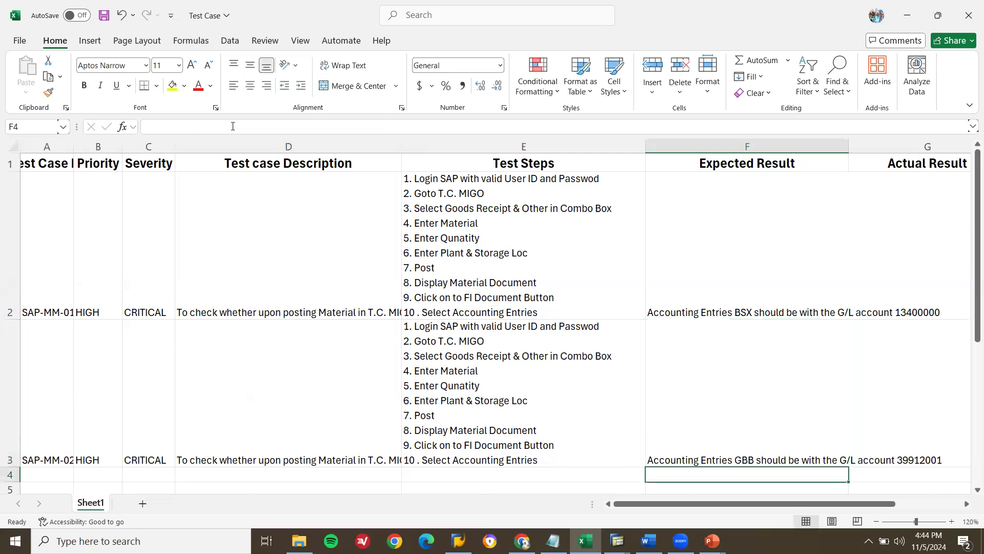
Copy the test data from H2 into H3
{"action": "key", "text": "Up"}
{"action": "key", "text": "Right"}
{"action": "key", "text": "Right"}
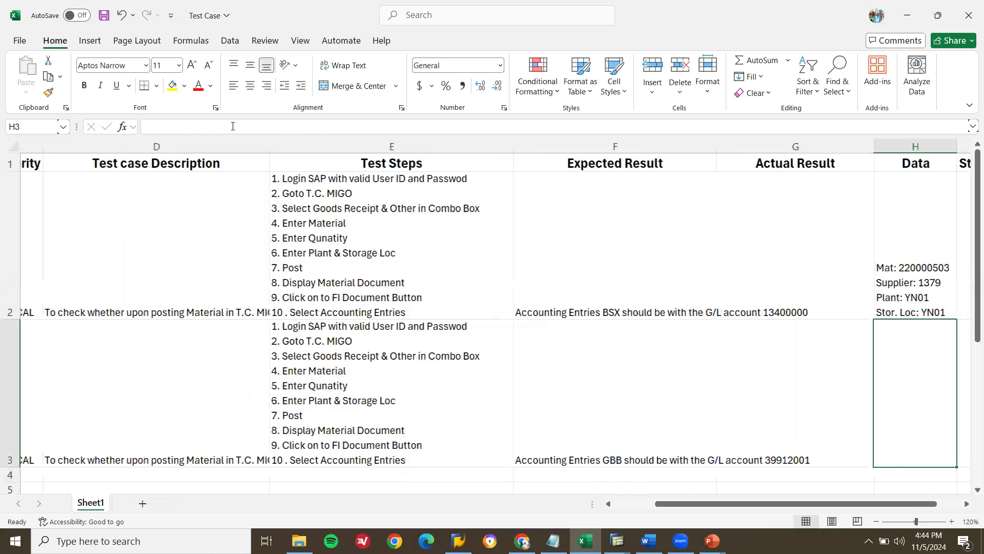
{"action": "key", "text": "Up"}
{"action": "key", "text": "ctrl+c"}
{"action": "key", "text": "Down"}
{"action": "key", "text": "ctrl+v"}
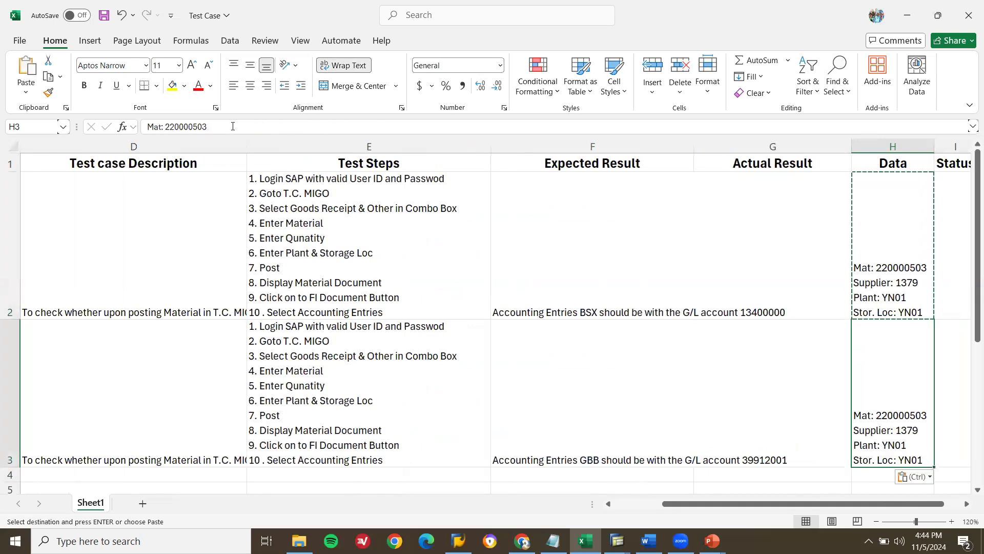
Fill the test case ID series from A3 down to A4 to create SAP-MM-03
{"action": "key", "text": "Left"}
{"action": "key", "text": "Left"}
{"action": "key", "text": "Left"}
{"action": "key", "text": "Left"}
{"action": "key", "text": "Left"}
{"action": "key", "text": "Left"}
{"action": "key", "text": "Down"}
{"action": "key", "text": "Down"}
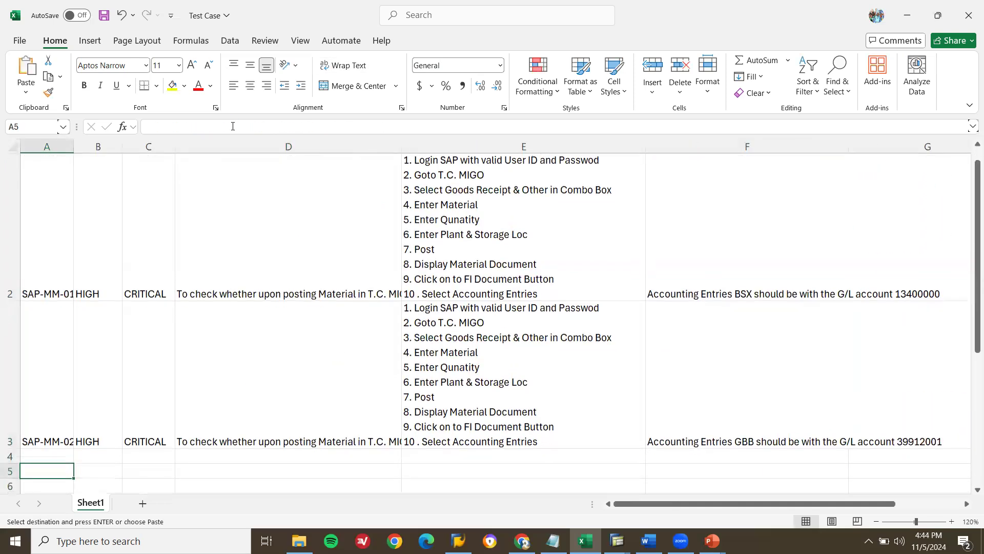
{"action": "key", "text": "Up"}
{"action": "key", "text": "Down"}
{"action": "key", "text": "Down"}
{"action": "key", "text": "Down"}
{"action": "key", "text": "Down"}
{"action": "key", "text": "Up"}
{"action": "key", "text": "Up"}
{"action": "key", "text": "Up"}
{"action": "key", "text": "Up"}
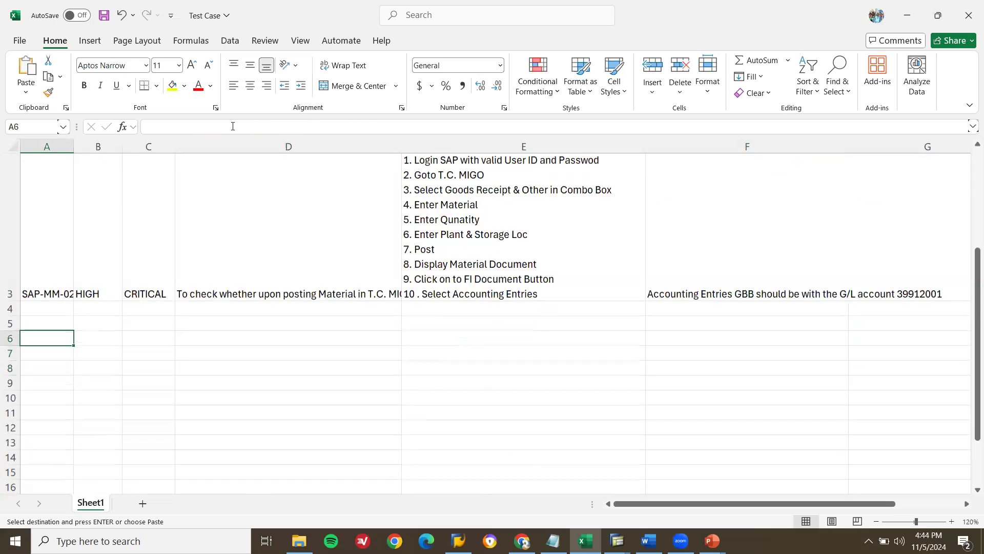
{"action": "key", "text": "Up"}
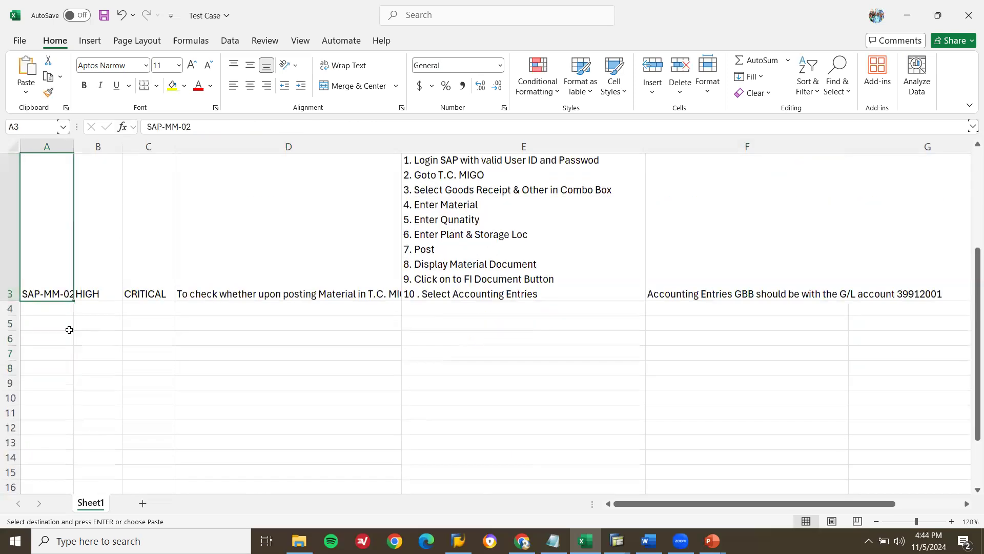
{"action": "left_click_drag", "start_coordinate": [73, 301], "coordinate": [76, 314]}
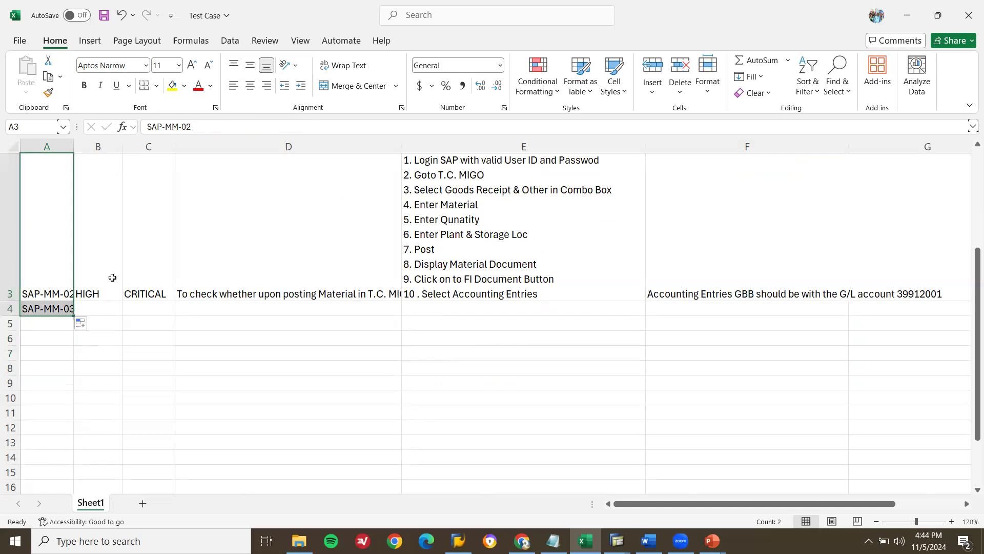
Copy the priority and severity from B3:C3 into B4:C4 for the SAP-MM-03 test case
{"action": "left_click", "coordinate": [112, 277]}
{"action": "key", "text": "shift+Right"}
{"action": "key", "text": "ctrl+c"}
{"action": "key", "text": "Down"}
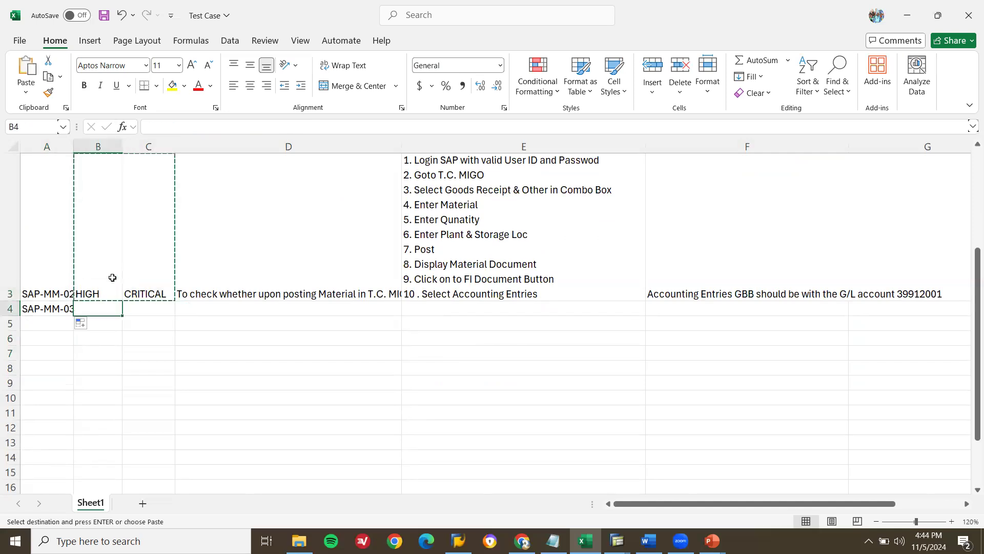
{"action": "key", "text": "ctrl+v"}
{"action": "key", "text": "Right"}
{"action": "key", "text": "Right"}
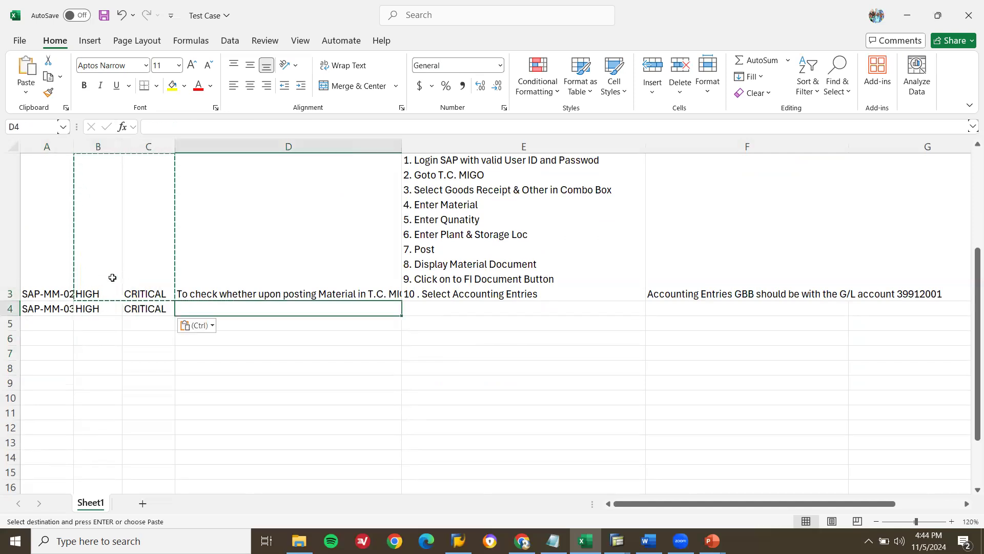
Copy the test case description from D2 into D4
{"action": "key", "text": "Up"}
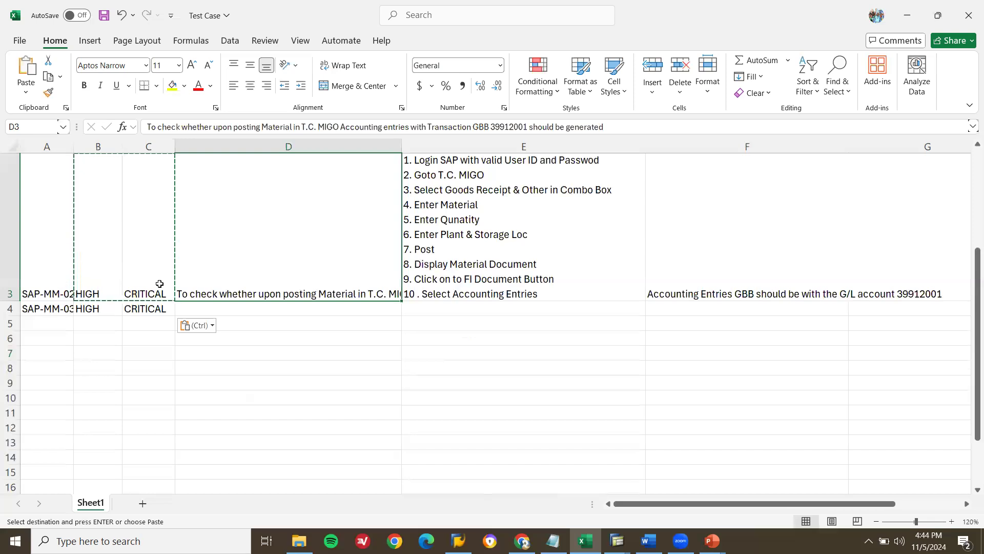
{"action": "key", "text": "Up"}
{"action": "key", "text": "Up"}
{"action": "key", "text": "Down"}
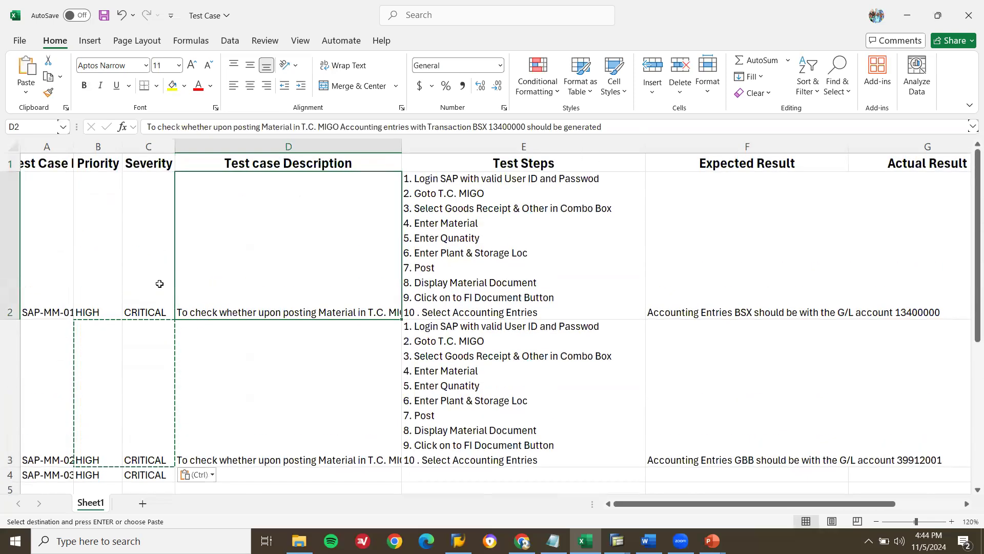
{"action": "key", "text": "ctrl+c"}
{"action": "key", "text": "Down"}
{"action": "key", "text": "Down"}
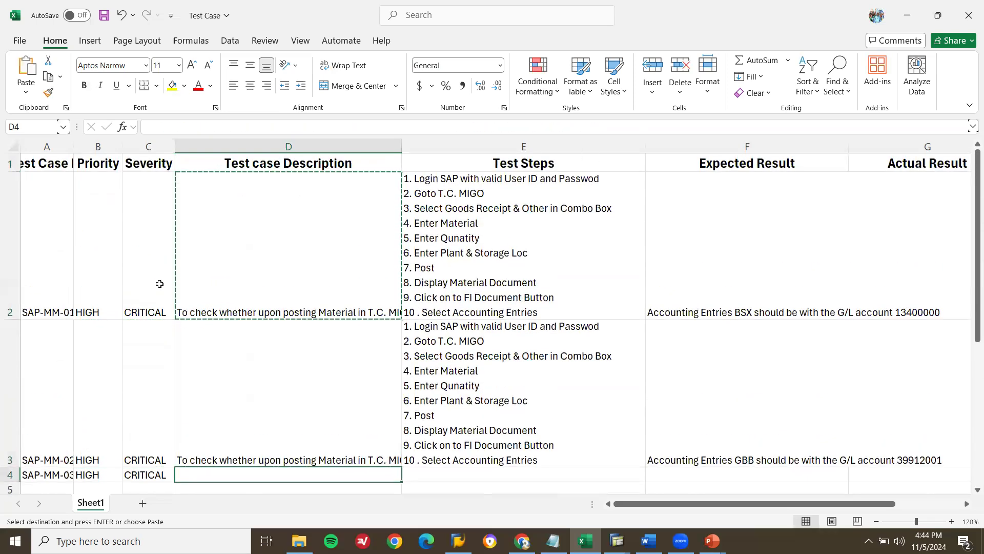
{"action": "key", "text": "ctrl+v"}
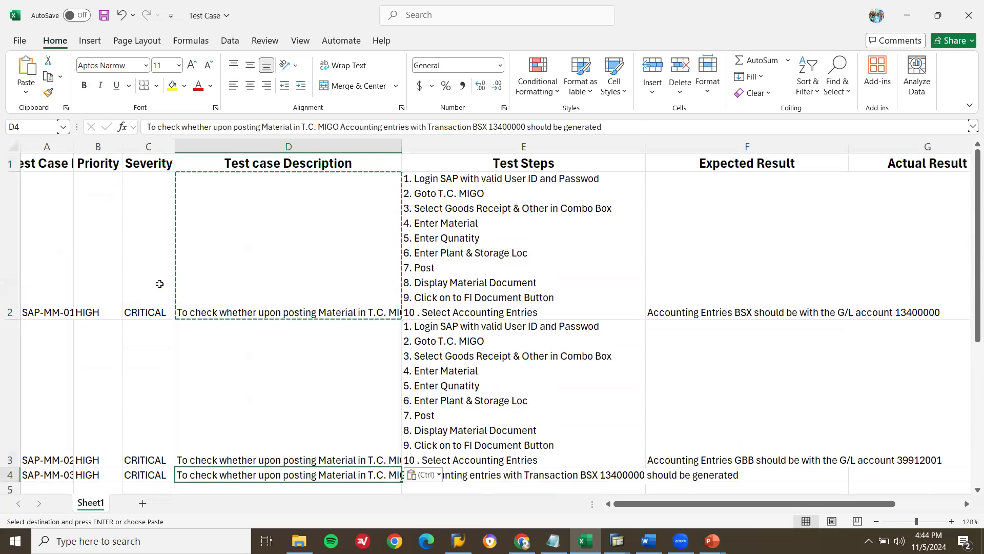
Replace the word Material with "Purchase Order" in the description in D4
{"action": "left_click", "coordinate": [260, 127]}
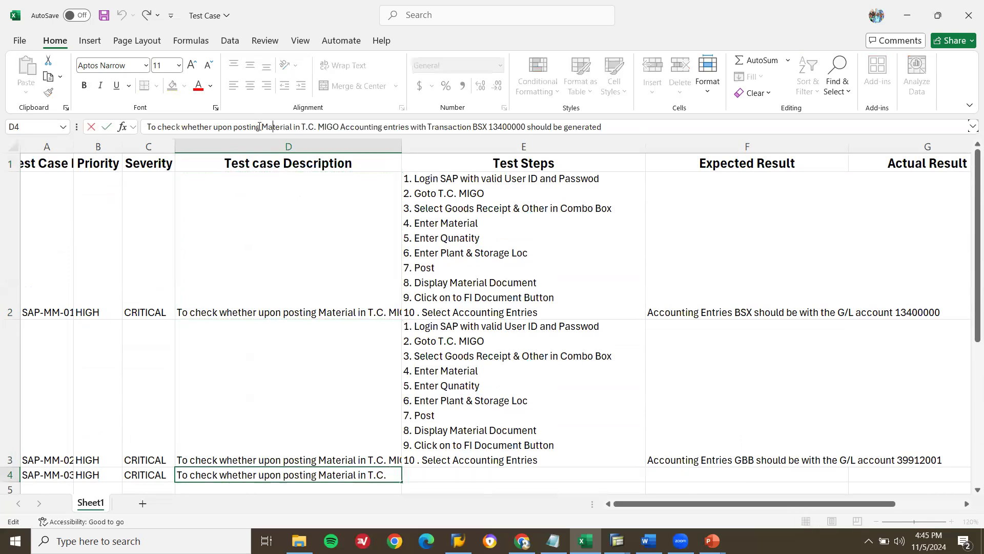
{"action": "key", "text": "Delete"}
{"action": "key", "text": "Delete"}
{"action": "key", "text": "Delete"}
{"action": "key", "text": "Delete"}
{"action": "key", "text": "Delete"}
{"action": "key", "text": "Delete"}
{"action": "key", "text": "Delete"}
{"action": "key", "text": "Delete"}
{"action": "type", "text": "Purchase Order"}
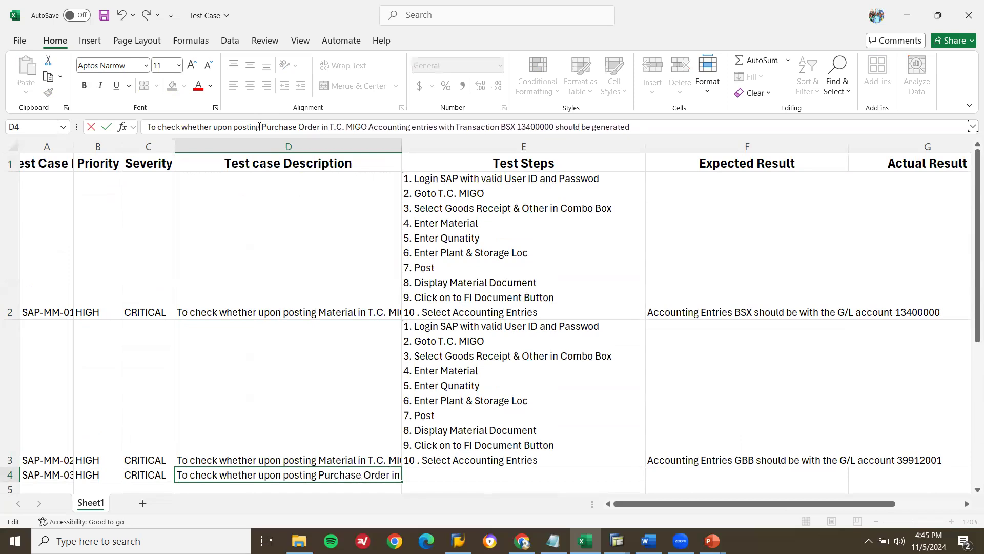
{"action": "key", "text": "Right"}
{"action": "key", "text": "Right"}
{"action": "key", "text": "Right"}
{"action": "key", "text": "Right"}
{"action": "key", "text": "Right"}
{"action": "key", "text": "Right"}
{"action": "key", "text": "Right"}
{"action": "key", "text": "Right"}
{"action": "key", "text": "Right"}
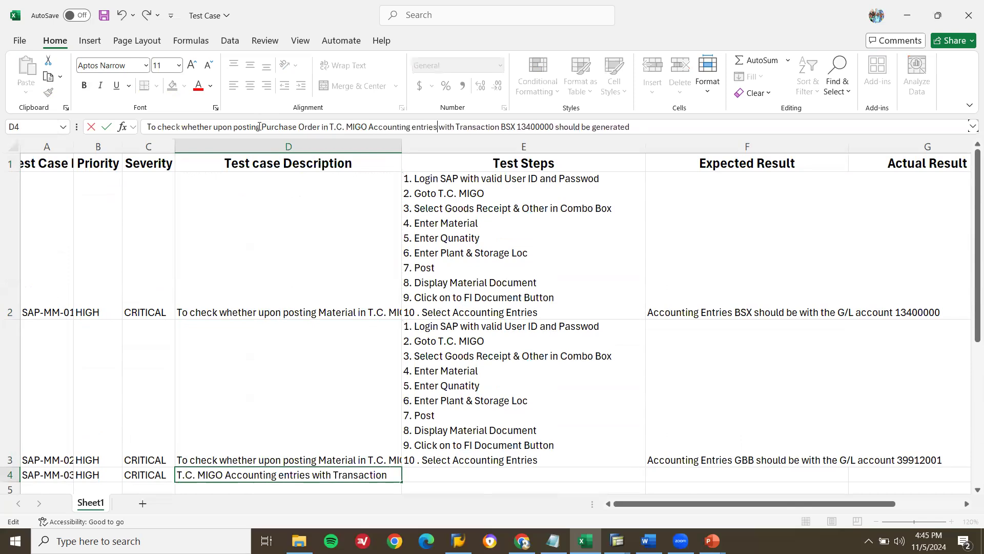
{"action": "key", "text": "Return"}
Copy the test steps from E3 into E4
{"action": "key", "text": "Up"}
{"action": "key", "text": "Right"}
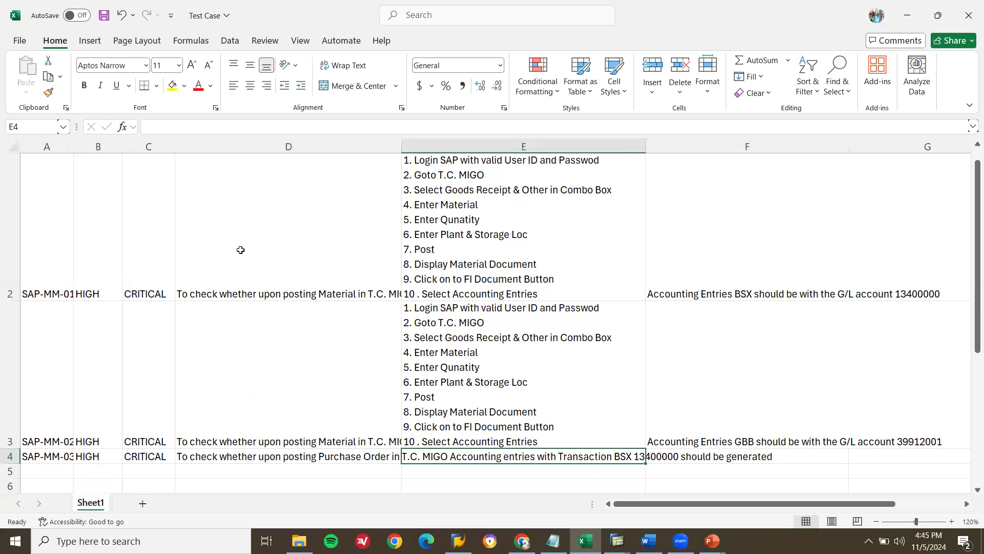
{"action": "left_click", "coordinate": [450, 373]}
{"action": "key", "text": "ctrl+c"}
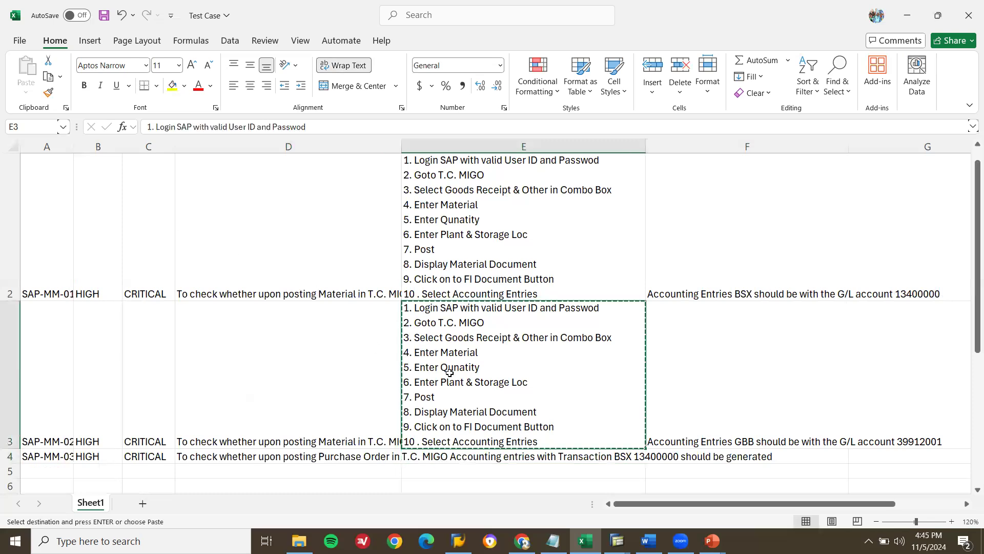
{"action": "left_click", "coordinate": [447, 455]}
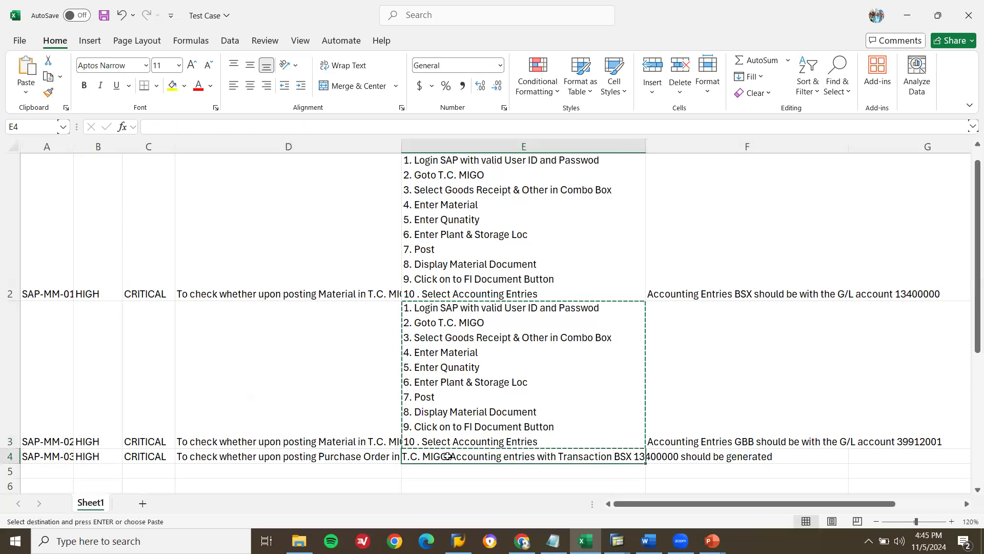
{"action": "key", "text": "ctrl+v"}
{"action": "key", "text": "Down"}
{"action": "key", "text": "Down"}
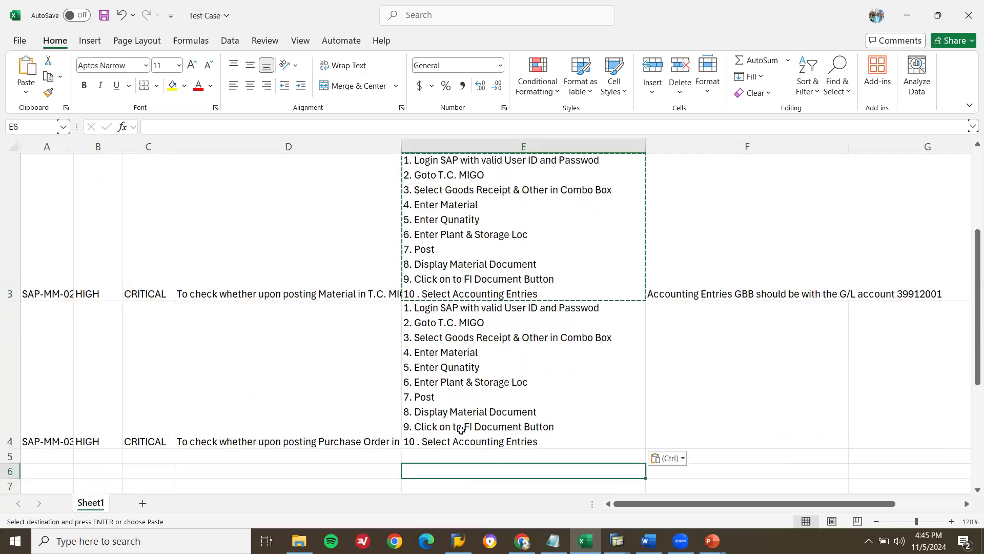
{"action": "double_click", "coordinate": [516, 323]}
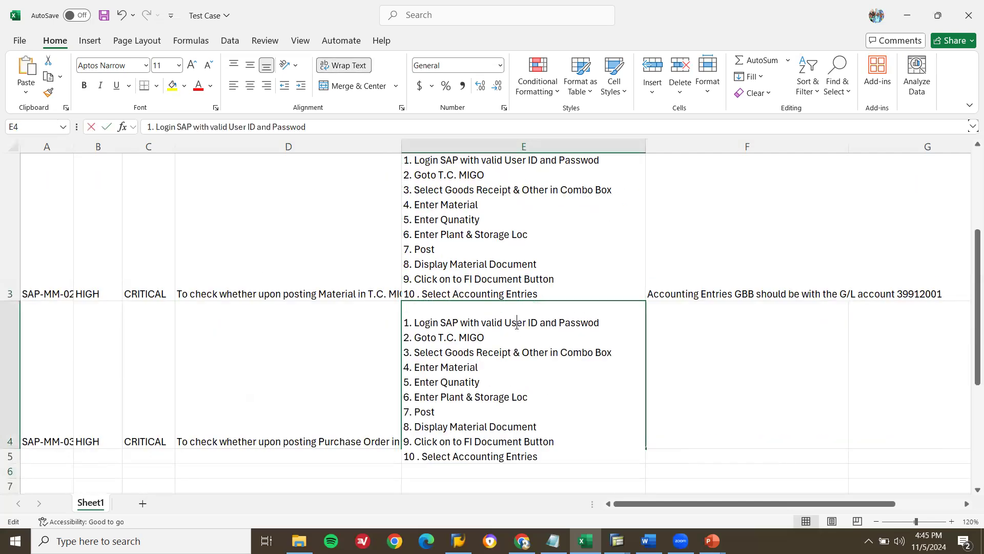
{"action": "left_click", "coordinate": [489, 334]}
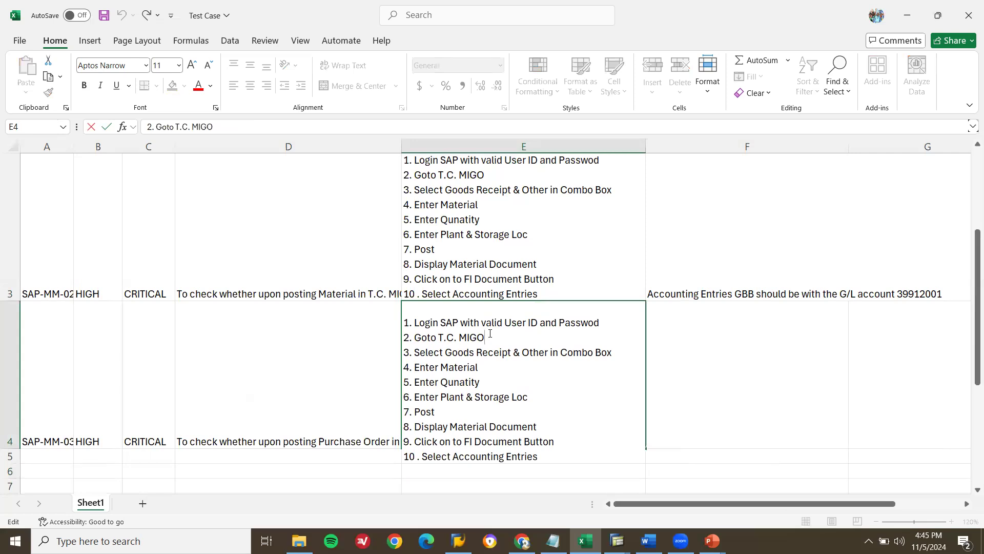
{"action": "key", "text": "Up"}
{"action": "key", "text": "shift+Return"}
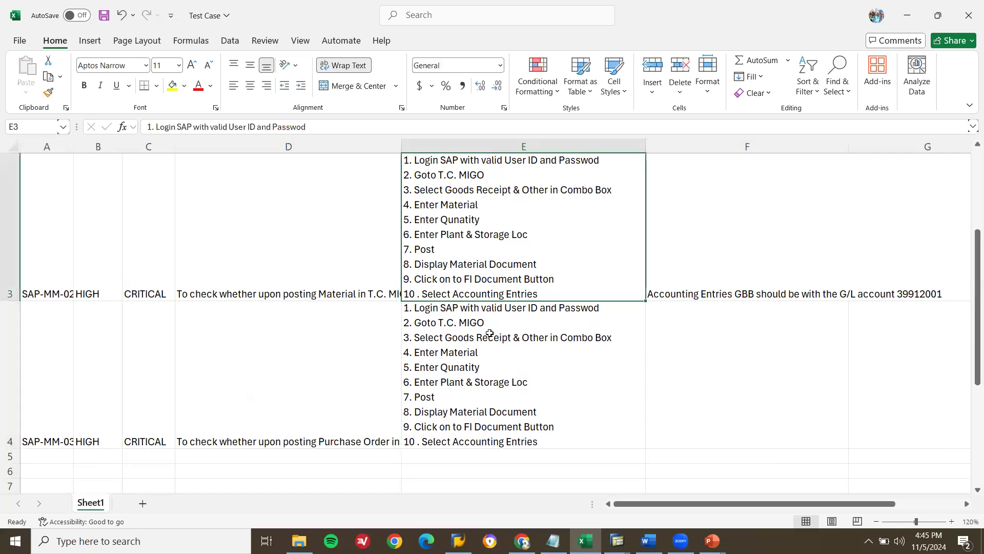
Change the last word of step 1 in E4 to "Passwor" and start a new line after it
{"action": "double_click", "coordinate": [481, 395]}
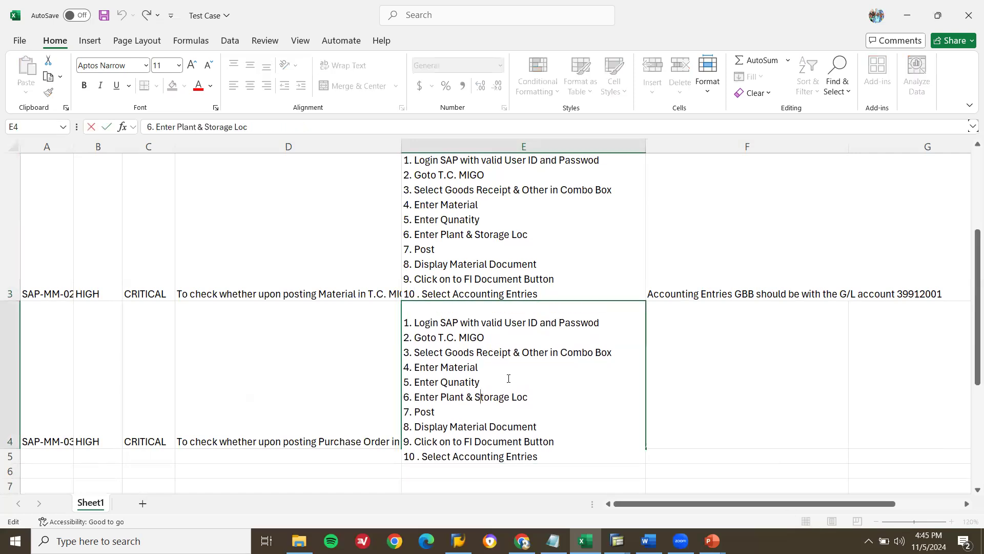
{"action": "left_click", "coordinate": [609, 321]}
{"action": "key", "text": "BackSpace"}
{"action": "key", "text": "BackSpace"}
{"action": "type", "text": "r"}
{"action": "key", "text": "BackSpace"}
{"action": "type", "text": "or"}
{"action": "key", "text": "alt+Return"}
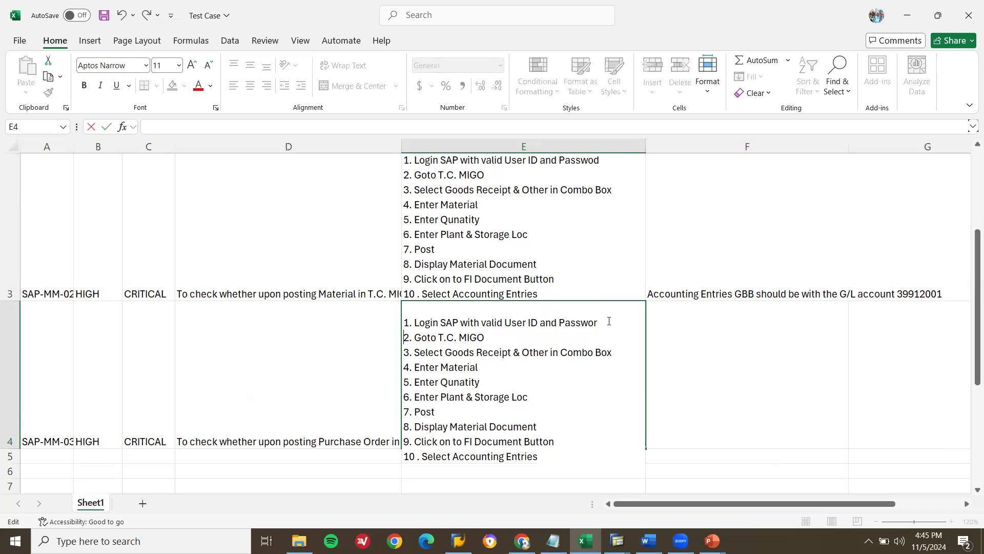
Enter "2. Create Purchase Order in T.C. ME21N" on the new line after step 1 in E4
{"action": "type", "text": "2. Create PO"}
{"action": "key", "text": "BackSpace"}
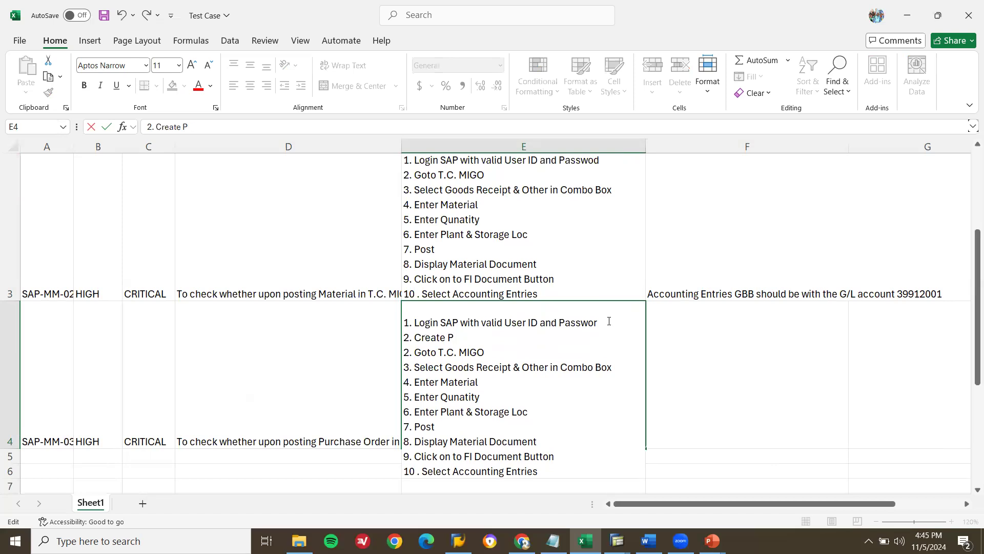
{"action": "type", "text": "Purchase Order in T."}
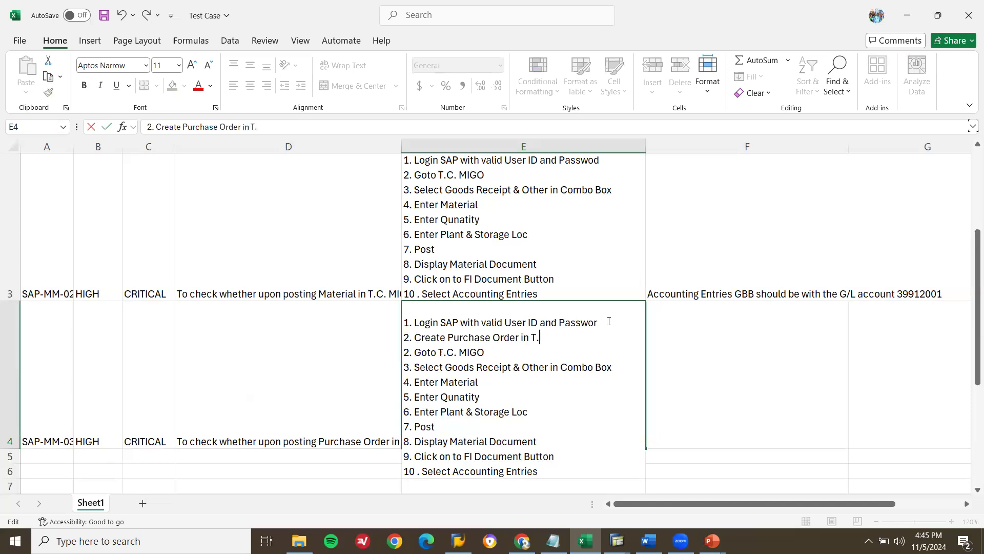
{"action": "type", "text": "C. ME21N"}
{"action": "key", "text": "Return"}
{"action": "left_click", "coordinate": [608, 320]}
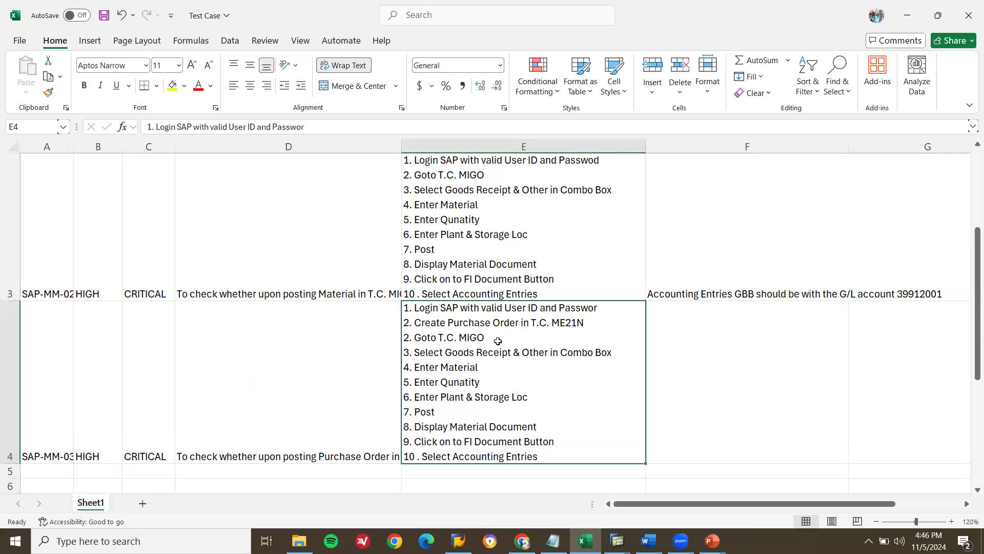
Replace Other with "pURCHASE oRDER" in the goods receipt step of E4
{"action": "double_click", "coordinate": [537, 352]}
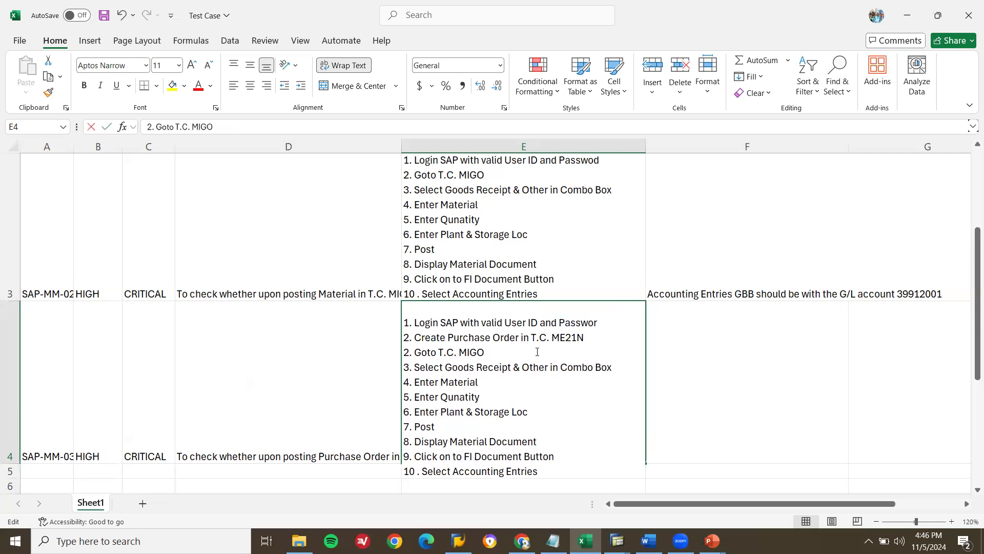
{"action": "double_click", "coordinate": [533, 367]}
{"action": "type", "text": "pURCHASE oRDER"}
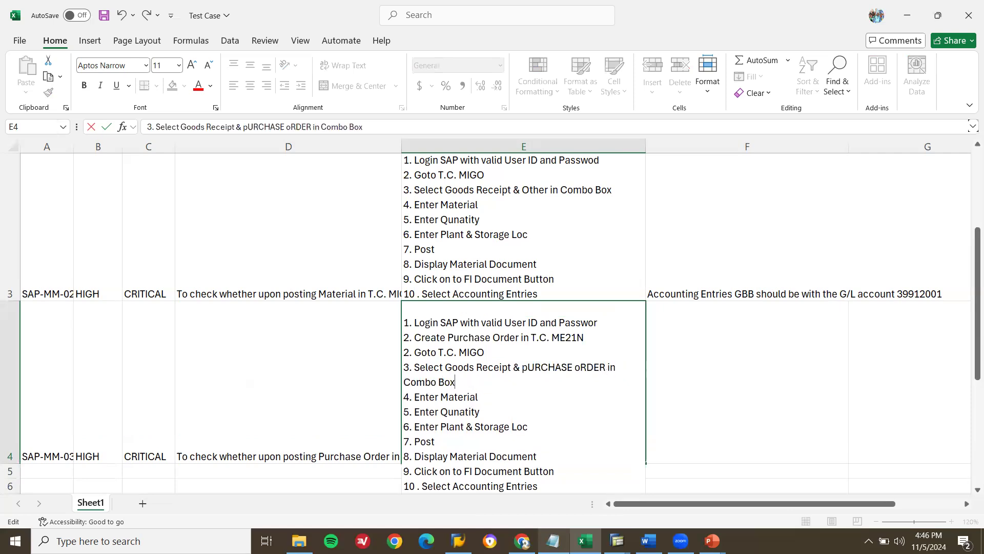
{"action": "key", "text": "ctrl+Return"}
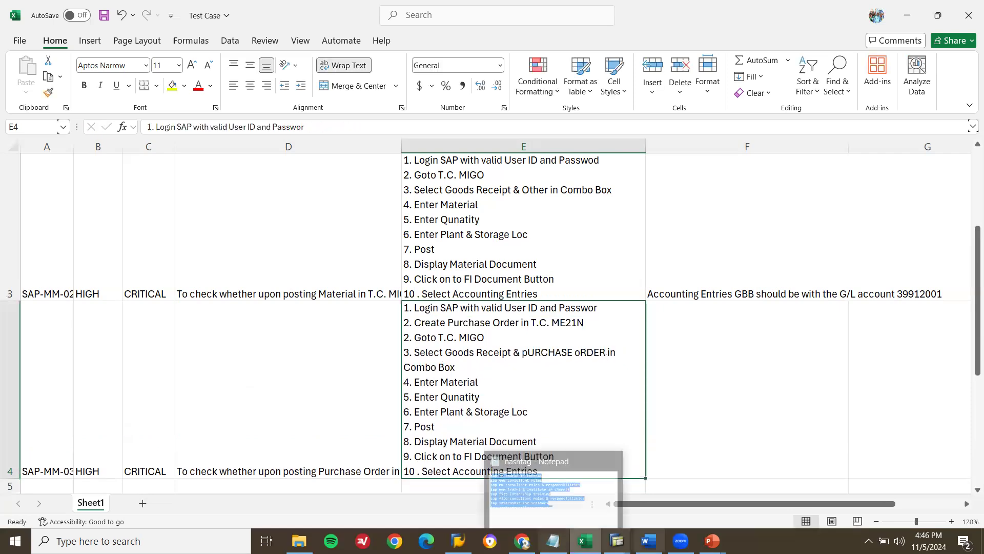
Correct the capitalisation of the word before "in Combo Box" in E4 to "Order"
{"action": "double_click", "coordinate": [597, 352]}
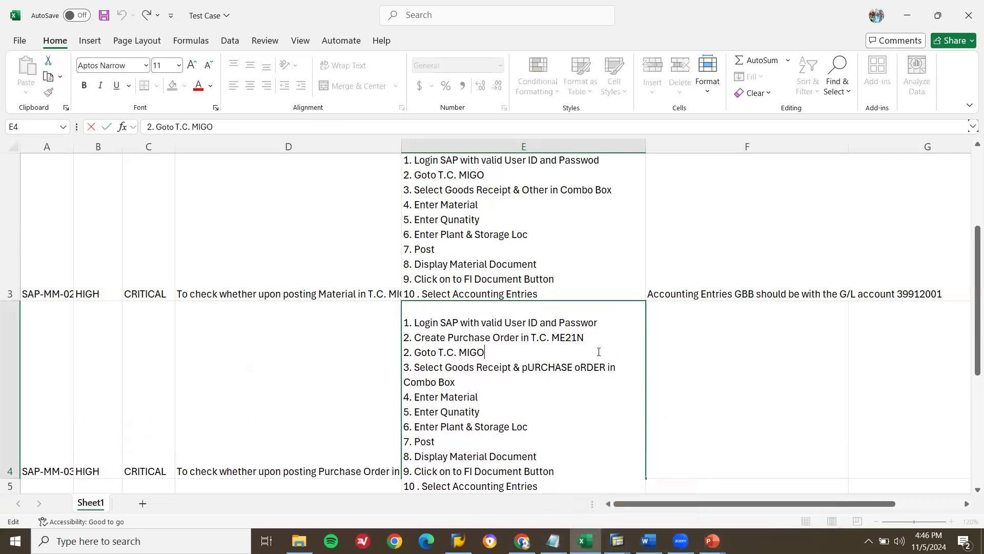
{"action": "left_click", "coordinate": [605, 369]}
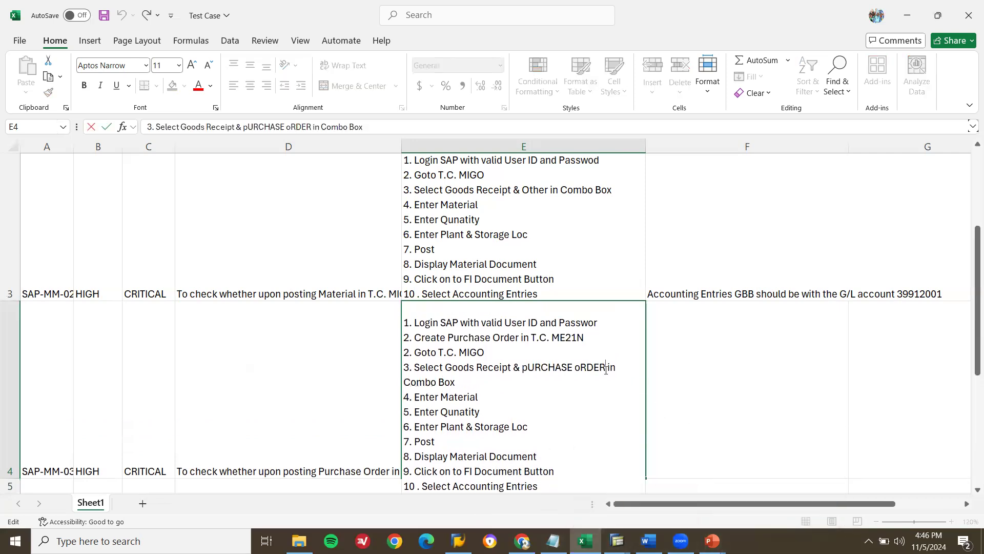
{"action": "key", "text": "BackSpace"}
{"action": "key", "text": "BackSpace"}
{"action": "key", "text": "BackSpace"}
{"action": "key", "text": "BackSpace"}
{"action": "type", "text": "RDER"}
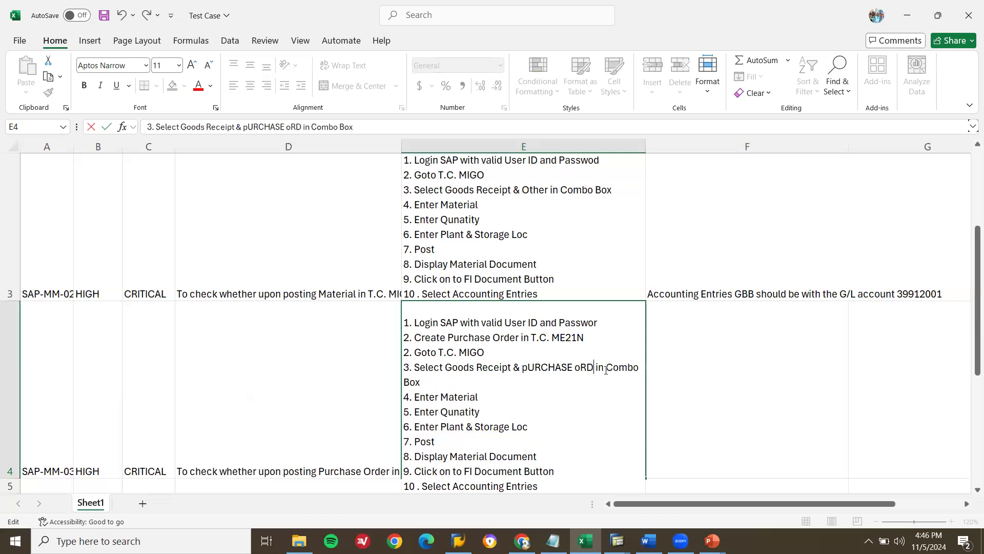
{"action": "key", "text": "BackSpace"}
{"action": "key", "text": "BackSpace"}
{"action": "key", "text": "BackSpace"}
{"action": "key", "text": "BackSpace"}
{"action": "key", "text": "BackSpace"}
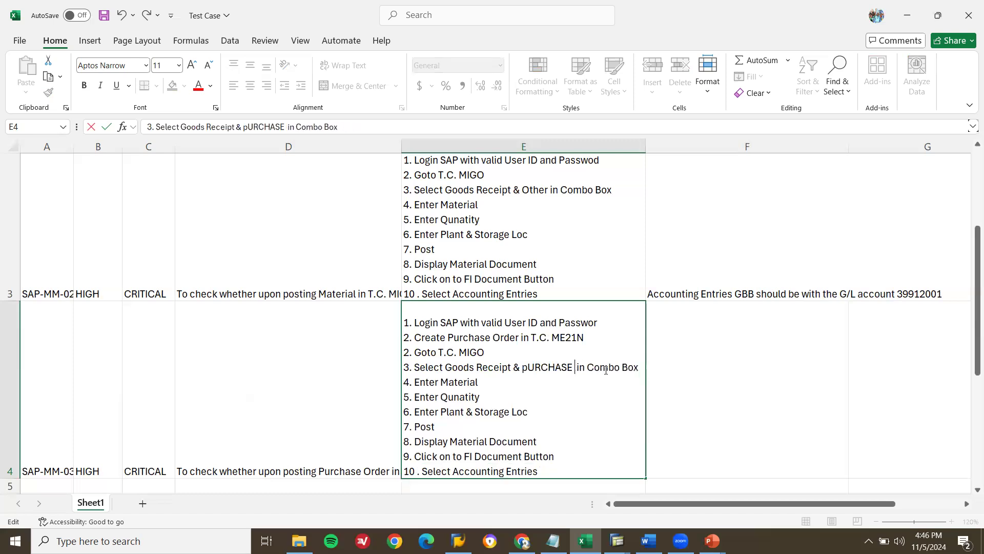
{"action": "type", "text": "Order in Combo Box"}
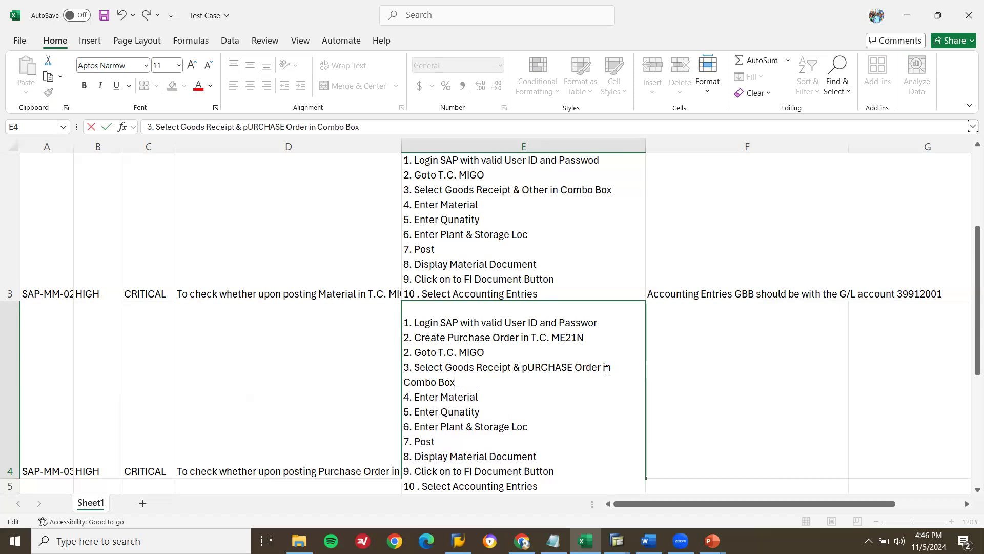
Append ". Enter PO no. in Edit Boc" to the goods receipt step in E4
{"action": "type", "text": ". Enter PO no."}
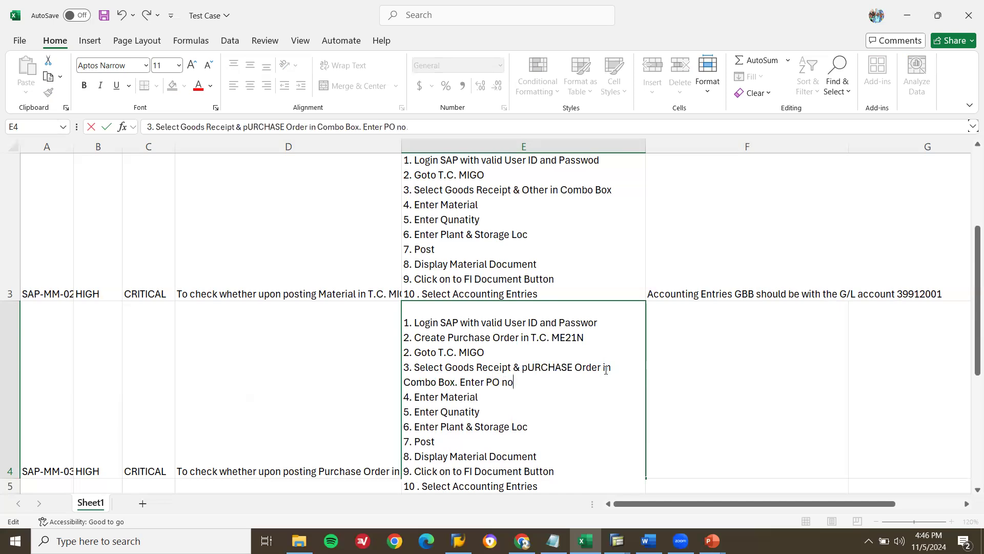
{"action": "type", "text": " in Endit"}
{"action": "key", "text": "BackSpace"}
{"action": "key", "text": "BackSpace"}
{"action": "key", "text": "BackSpace"}
{"action": "key", "text": "BackSpace"}
{"action": "key", "text": "BackSpace"}
{"action": "type", "text": "dit Boc"}
{"action": "key", "text": "Return"}
{"action": "left_click", "coordinate": [605, 369]}
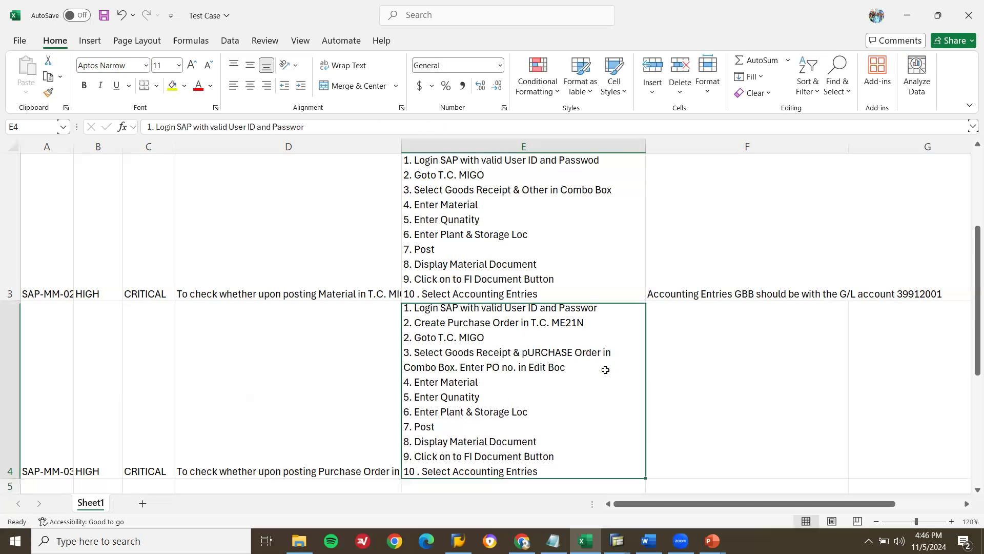
Delete the lines for entering material, quantity, and plant and storage location from the test steps in E4
{"action": "double_click", "coordinate": [525, 389]}
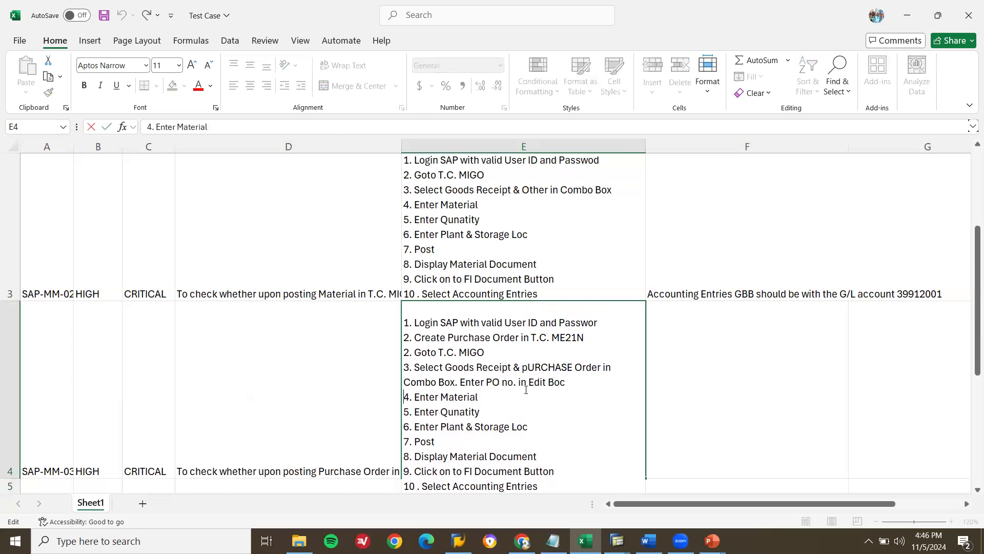
{"action": "key", "text": "shift+Down"}
{"action": "key", "text": "shift+Down"}
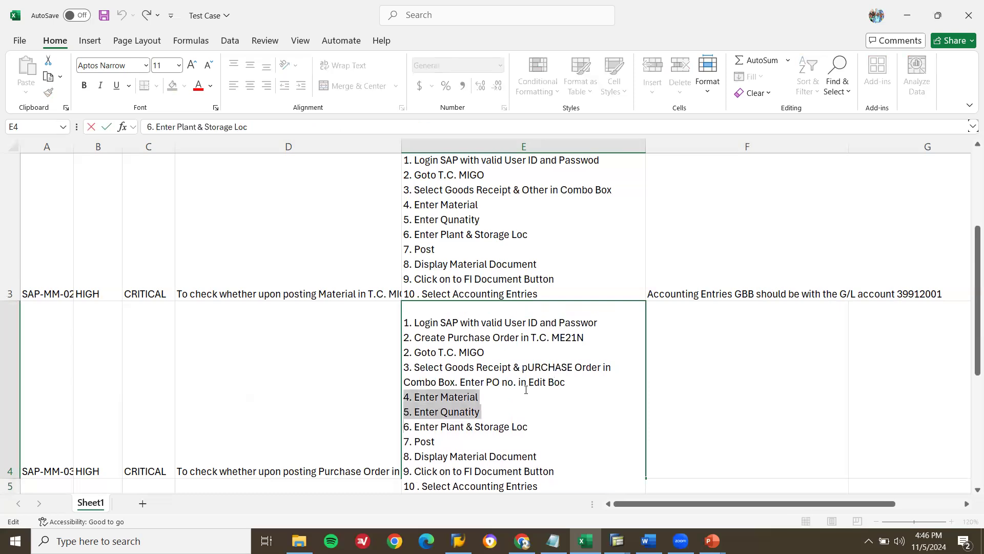
{"action": "key", "text": "BackSpace"}
{"action": "key", "text": "shift+Down"}
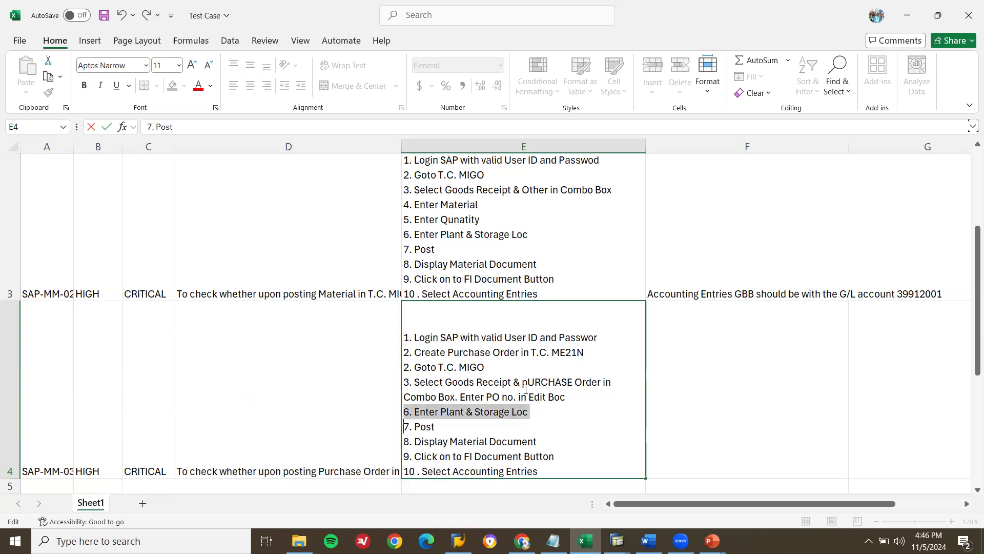
{"action": "key", "text": "BackSpace"}
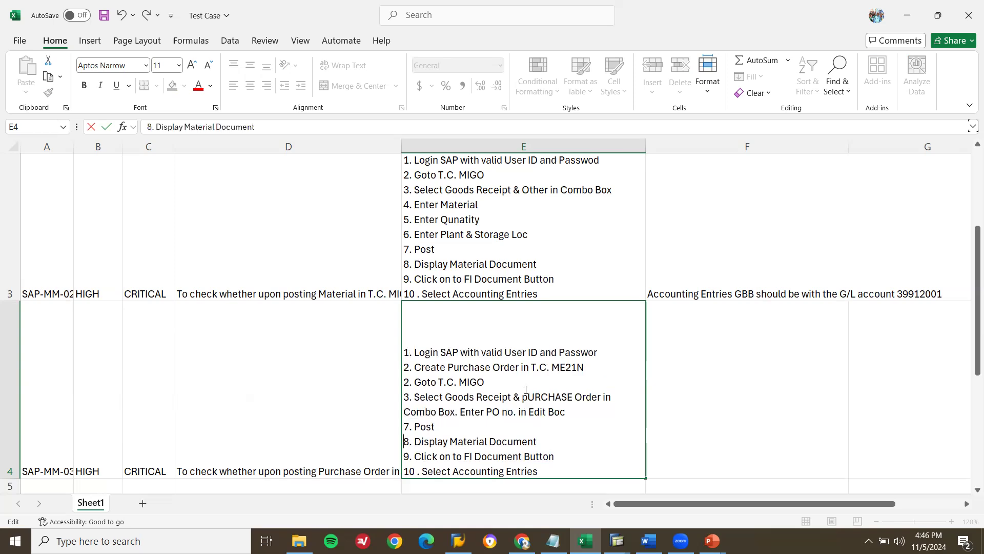
Commit the edited test steps in E4 and move on to the expected result cell F4
{"action": "key", "text": "Return"}
{"action": "key", "text": "Up"}
{"action": "key", "text": "Right"}
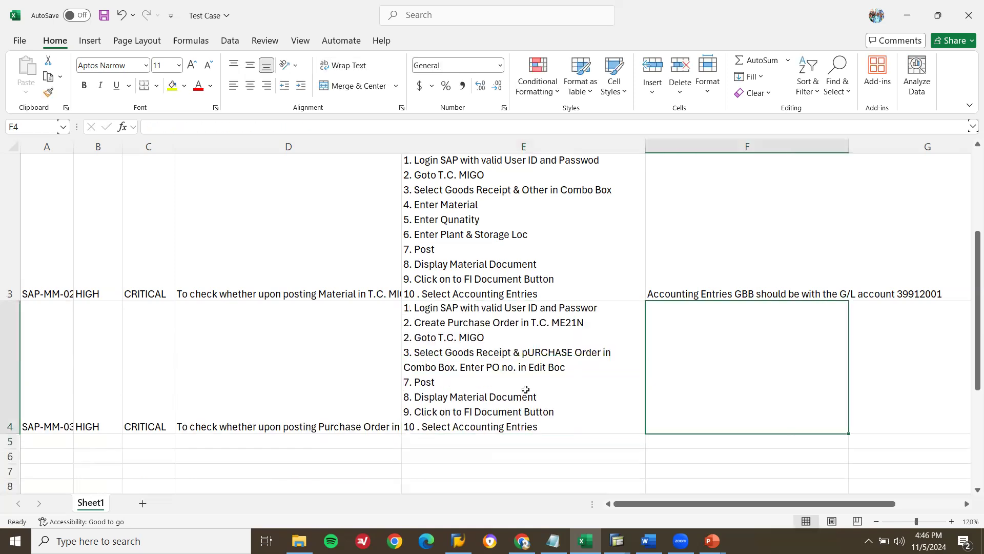
Copy the expected result from F3 into F4
{"action": "key", "text": "Up"}
{"action": "key", "text": "ctrl+c"}
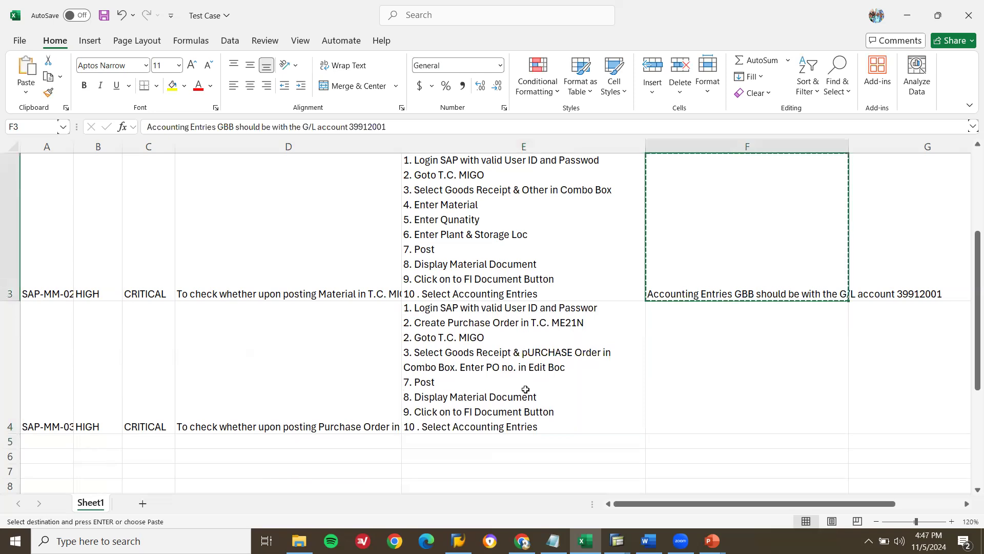
{"action": "key", "text": "Down"}
{"action": "key", "text": "ctrl+v"}
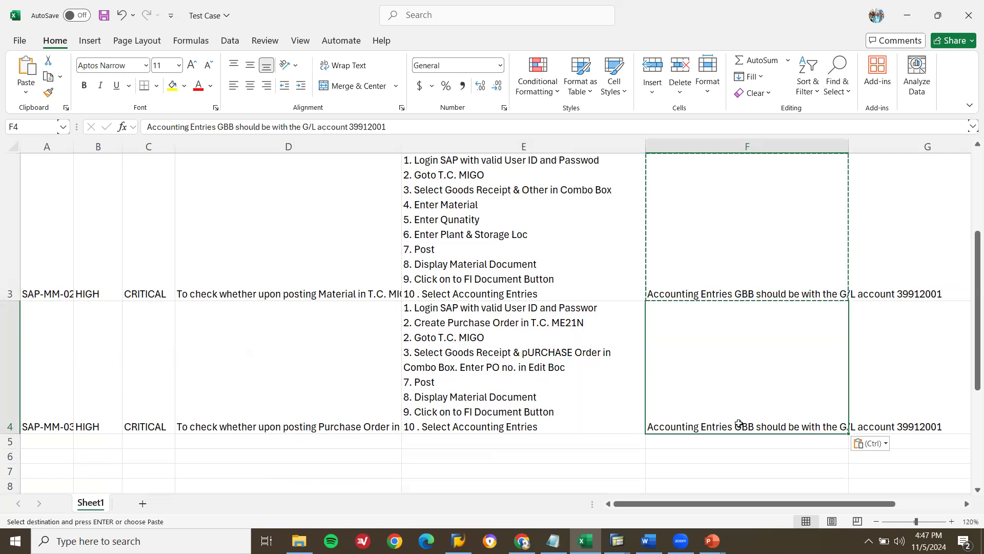
Copy the BSX expected result with G/L account 13400000 from F2 into F4
{"action": "key", "text": "Up"}
{"action": "key", "text": "Up"}
{"action": "key", "text": "Up"}
{"action": "key", "text": "Down"}
{"action": "key", "text": "Down"}
{"action": "key", "text": "Down"}
{"action": "key", "text": "Down"}
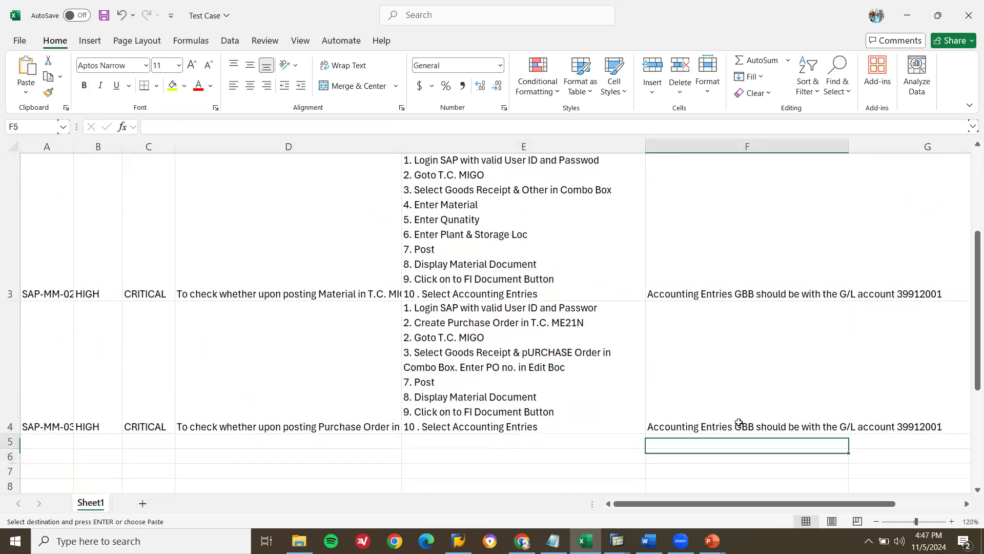
{"action": "key", "text": "Up"}
{"action": "key", "text": "ctrl+v"}
Copy the test data from H3 into H4 for the purchase order case
{"action": "key", "text": "Right"}
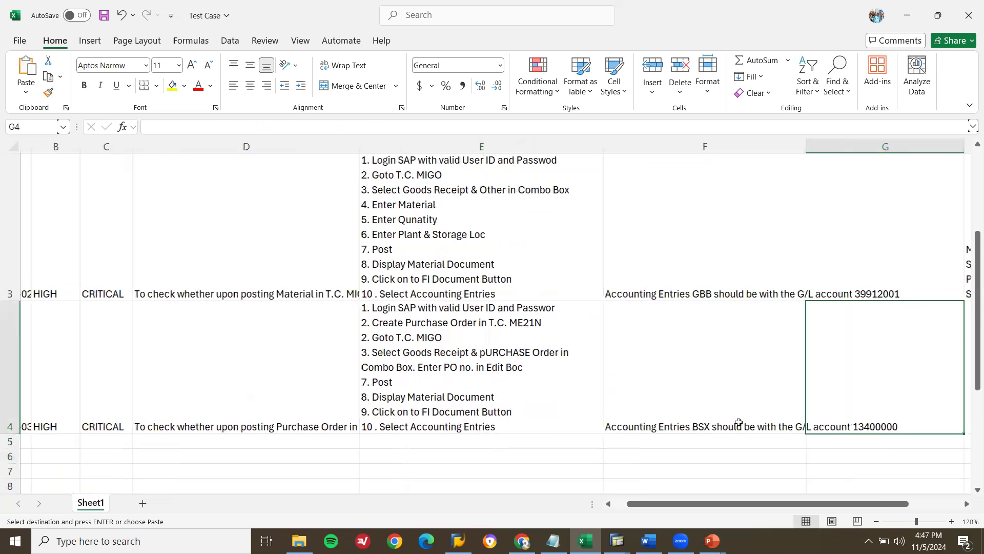
{"action": "key", "text": "Right"}
{"action": "key", "text": "Up"}
{"action": "key", "text": "ctrl+c"}
{"action": "key", "text": "Down"}
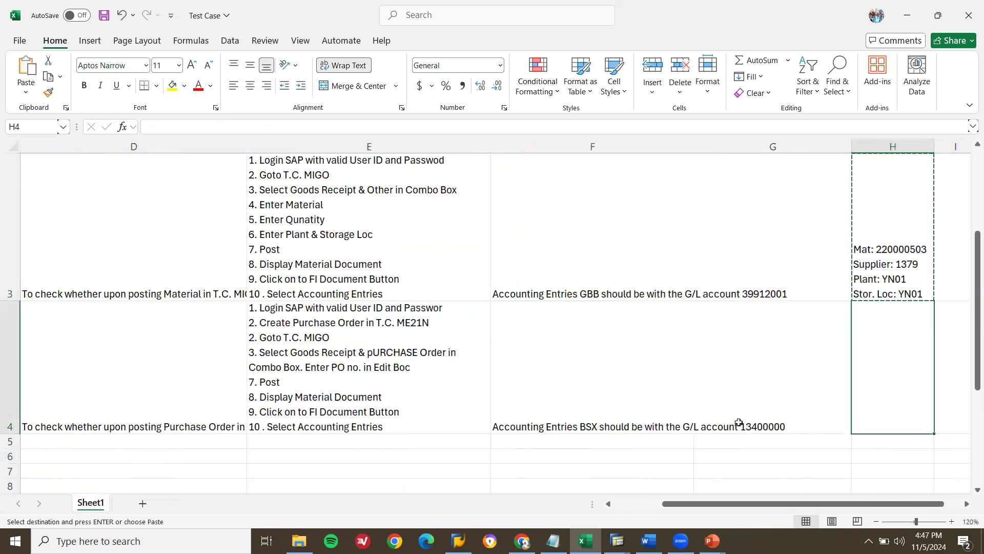
{"action": "key", "text": "ctrl+v"}
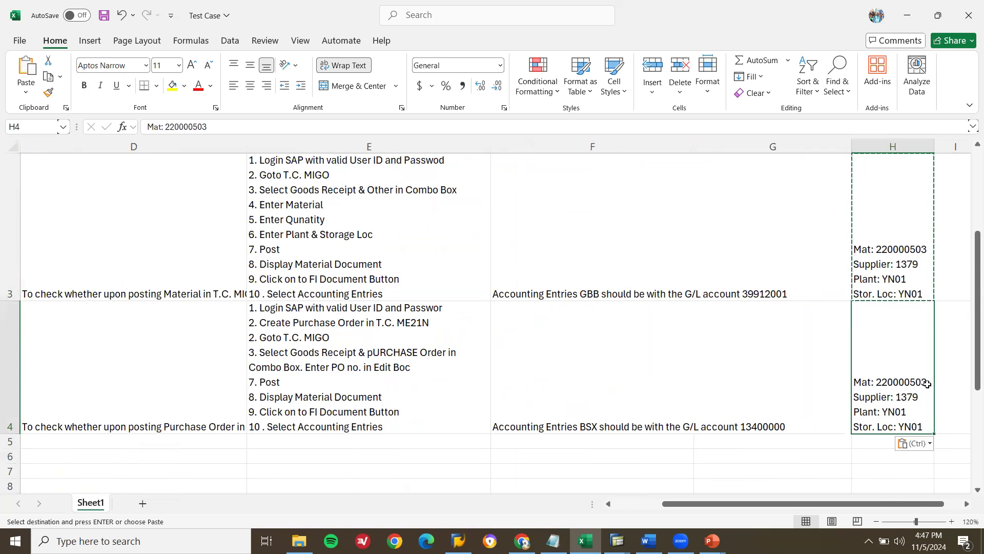
Insert the line "Pur Org: YN01" between the supplier and plant lines in H4
{"action": "double_click", "coordinate": [927, 383]}
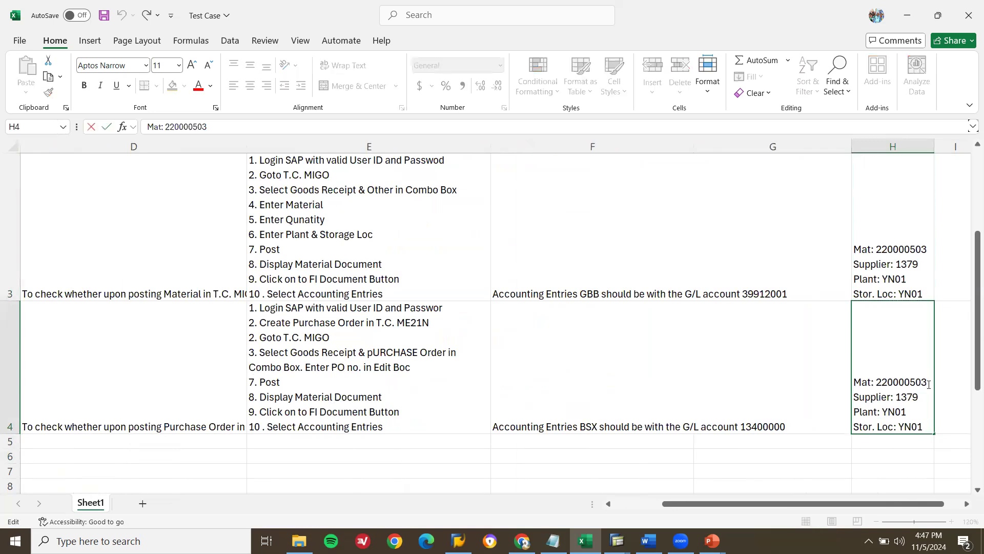
{"action": "key", "text": "Return"}
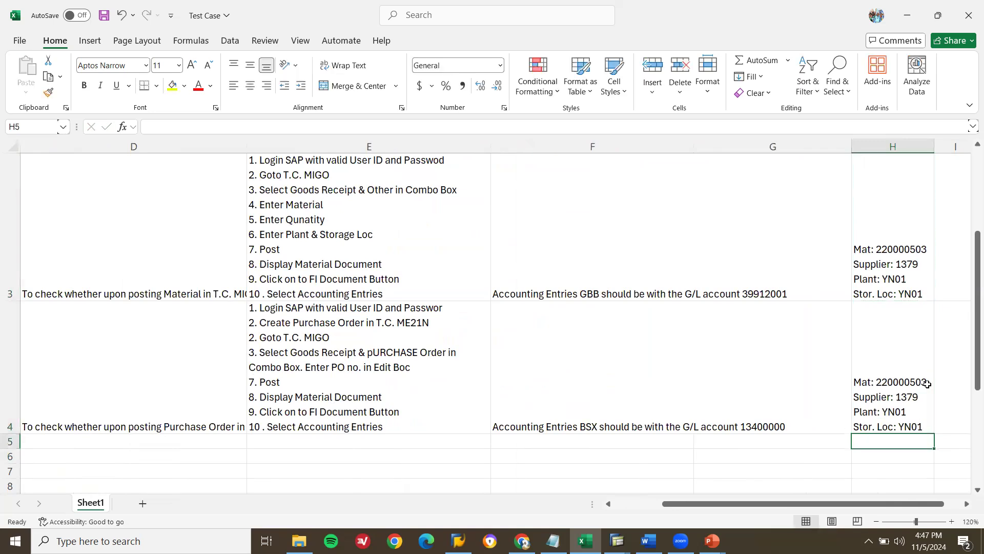
{"action": "double_click", "coordinate": [925, 384]}
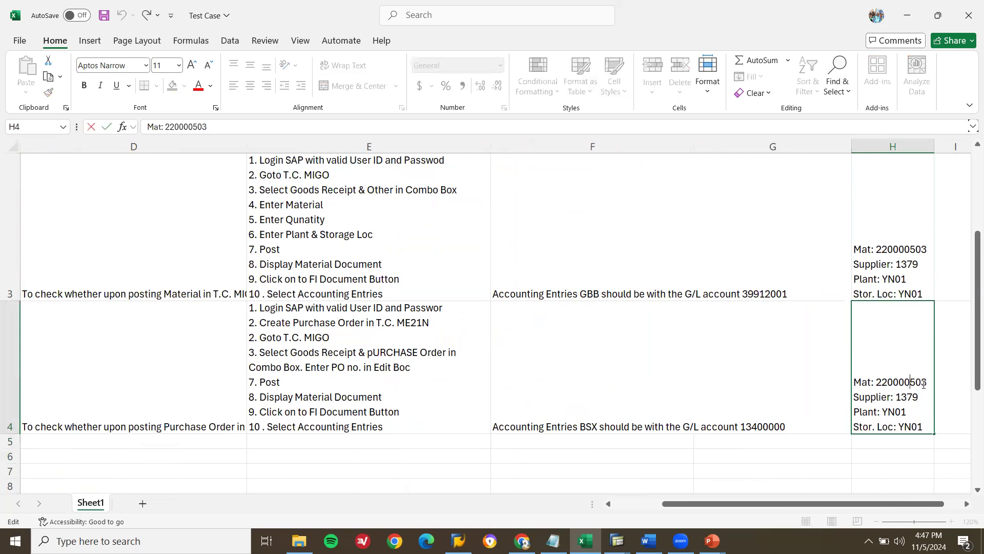
{"action": "key", "text": "Down"}
{"action": "key", "text": "Down"}
{"action": "key", "text": "alt+Return"}
{"action": "type", "text": "Pur Ord:"}
{"action": "key", "text": "BackSpace"}
{"action": "key", "text": "BackSpace"}
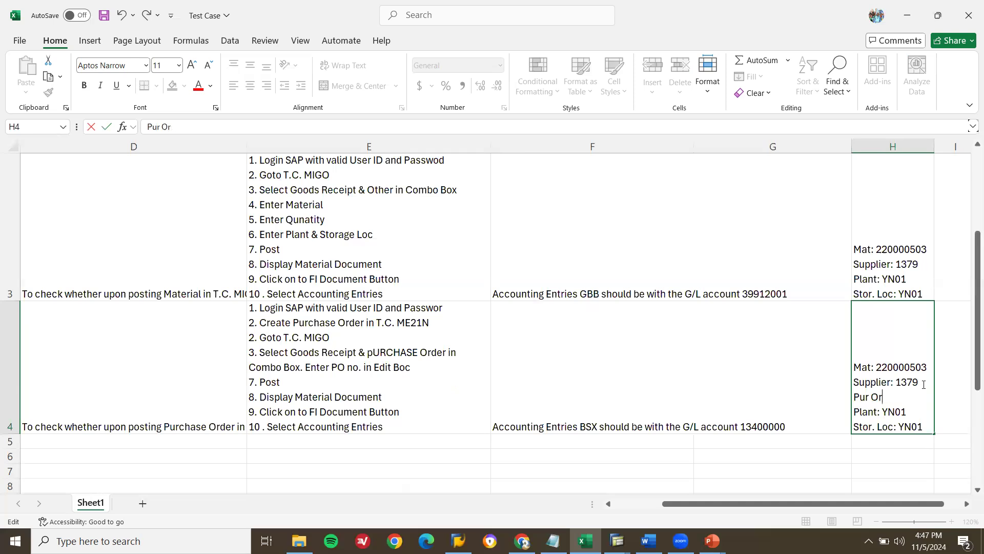
{"action": "type", "text": "g:"}
{"action": "type", "text": "YN01"}
{"action": "key", "text": "Return"}
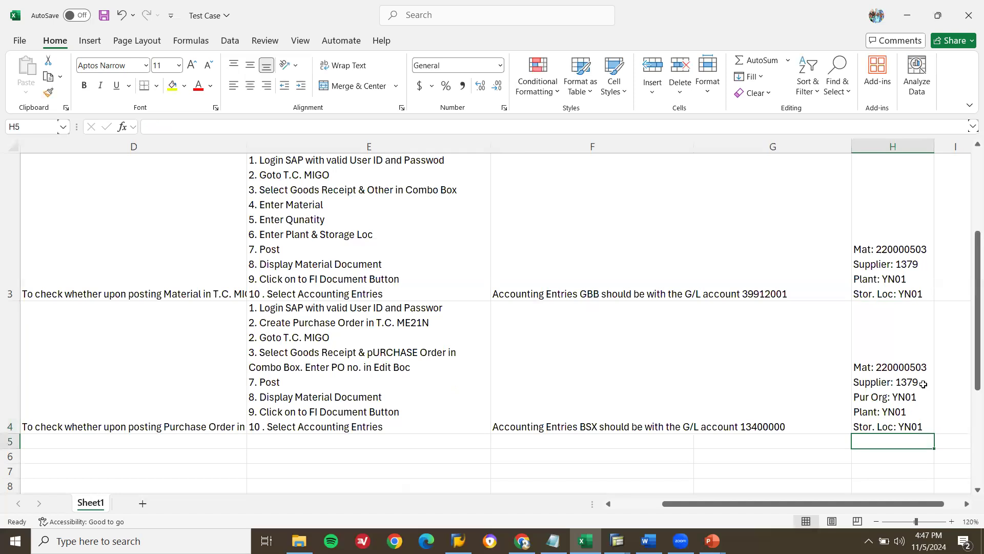
Check the G/L account in the expected result of F4 against the test case description in D4
{"action": "key", "text": "Left"}
{"action": "key", "text": "Left"}
{"action": "key", "text": "Up"}
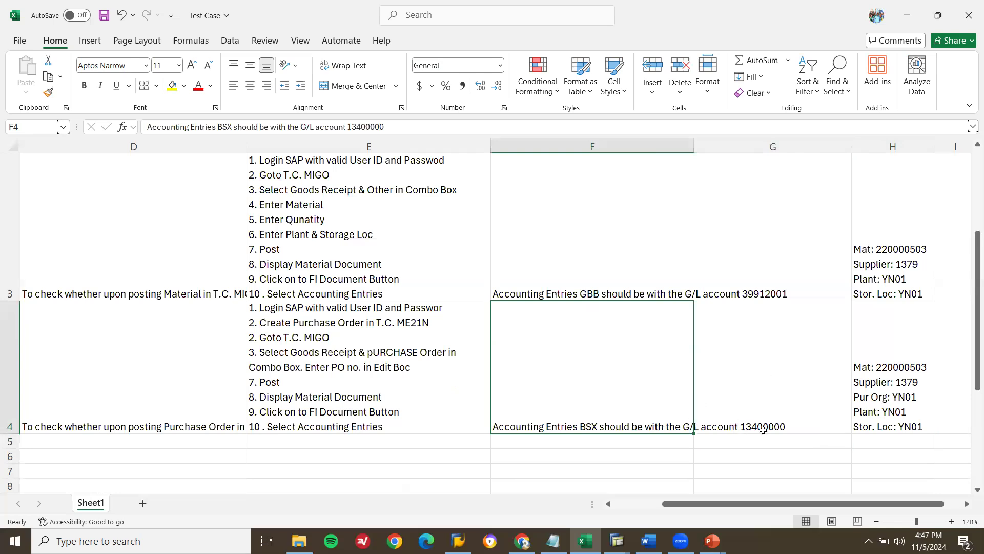
{"action": "double_click", "coordinate": [360, 126]}
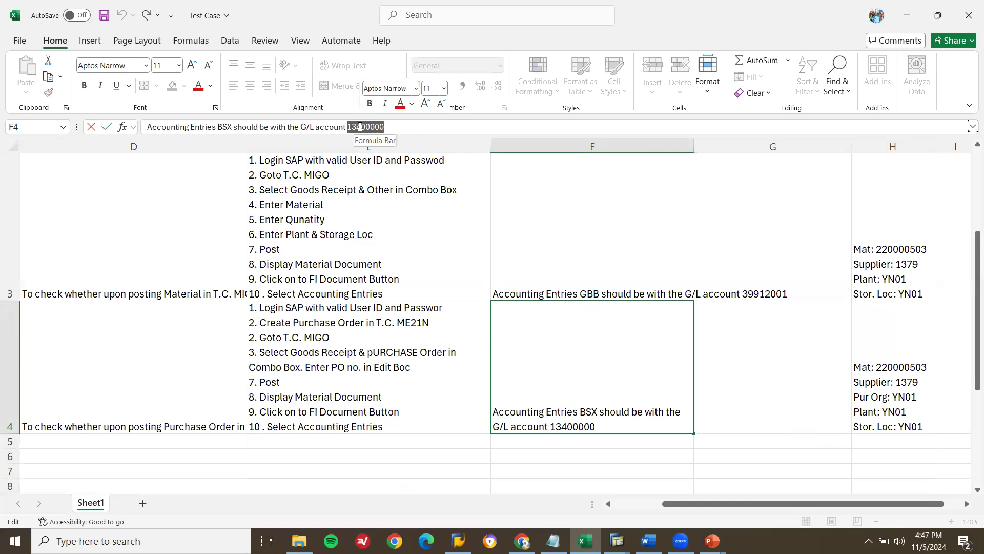
{"action": "left_click", "coordinate": [200, 314]}
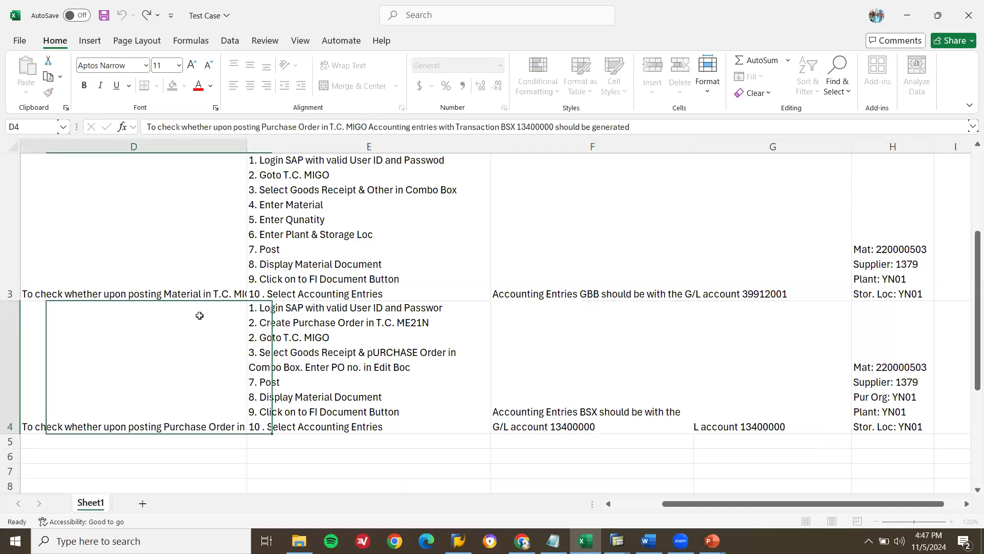
Extend the test case ID series from A4 down to A5 to produce SAP-MM-04
{"action": "key", "text": "Left"}
{"action": "key", "text": "Left"}
{"action": "key", "text": "Left"}
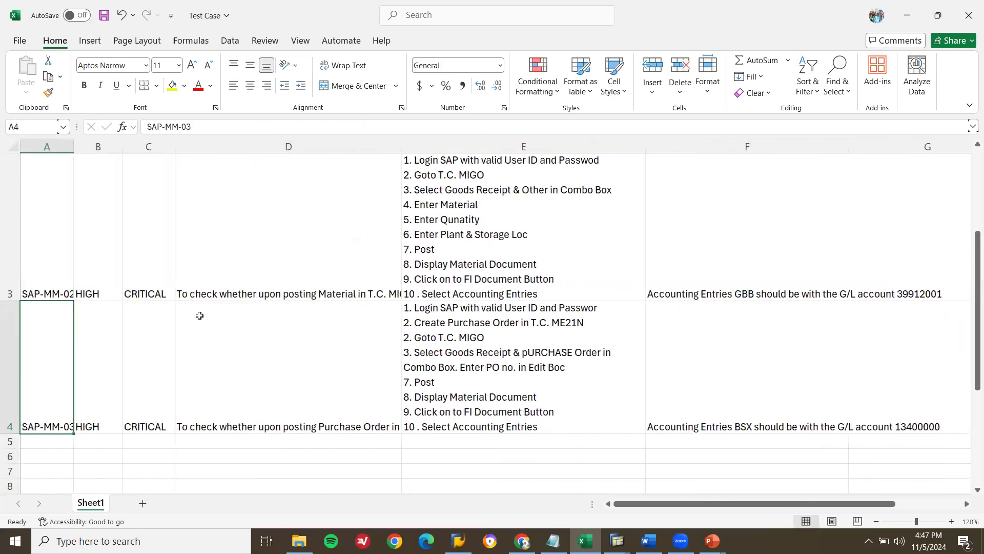
{"action": "left_click_drag", "start_coordinate": [74, 435], "coordinate": [932, 426]}
{"action": "left_click_drag", "start_coordinate": [108, 422], "coordinate": [108, 422]}
{"action": "left_click", "coordinate": [108, 422]}
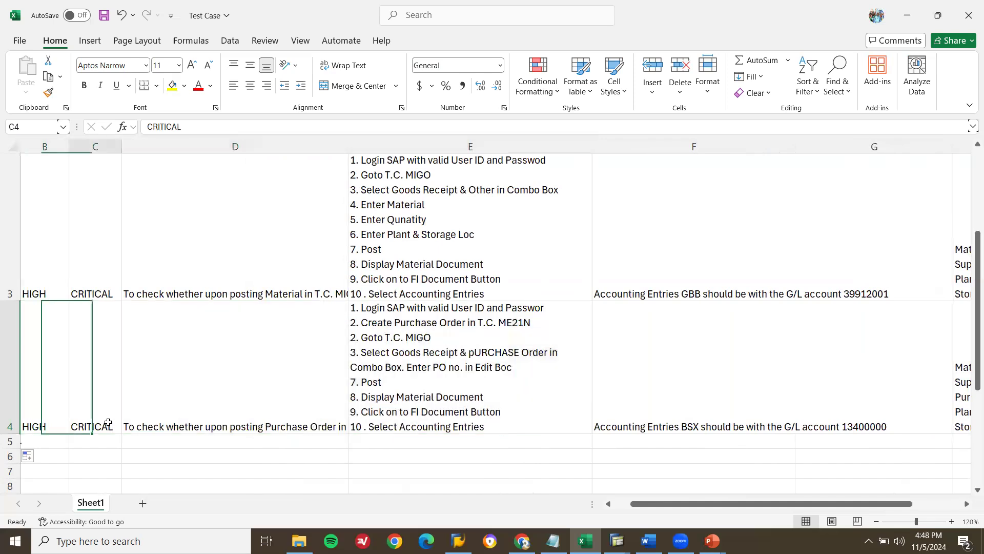
Look over the test case rows in the sheet from the empty rows up to the first case
{"action": "key", "text": "Down"}
{"action": "key", "text": "Down"}
{"action": "key", "text": "Down"}
{"action": "key", "text": "Down"}
{"action": "key", "text": "Down"}
{"action": "key", "text": "Up"}
{"action": "key", "text": "Up"}
{"action": "key", "text": "Up"}
{"action": "key", "text": "Up"}
{"action": "key", "text": "Up"}
{"action": "key", "text": "Up"}
{"action": "key", "text": "Up"}
{"action": "key", "text": "Up"}
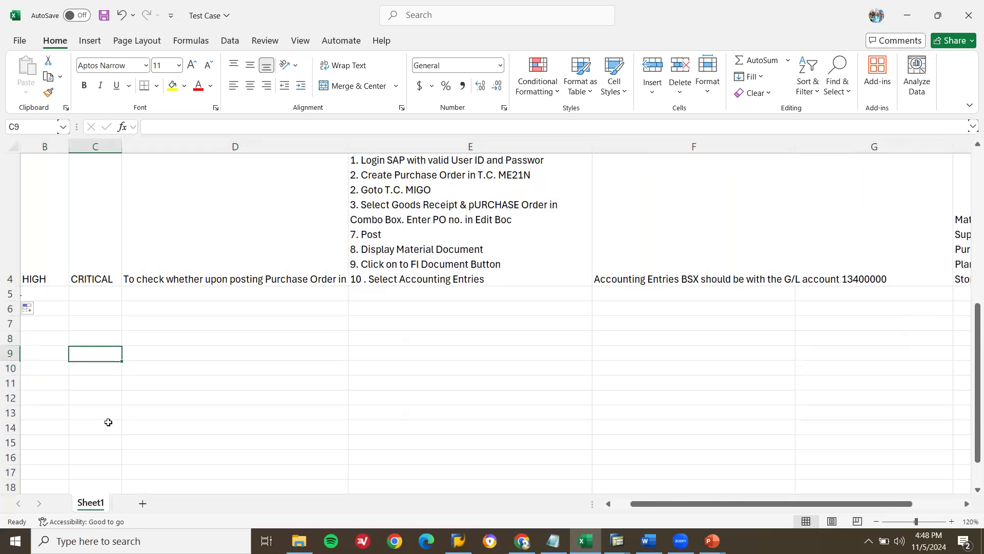
{"action": "key", "text": "Down"}
{"action": "key", "text": "Down"}
{"action": "key", "text": "Down"}
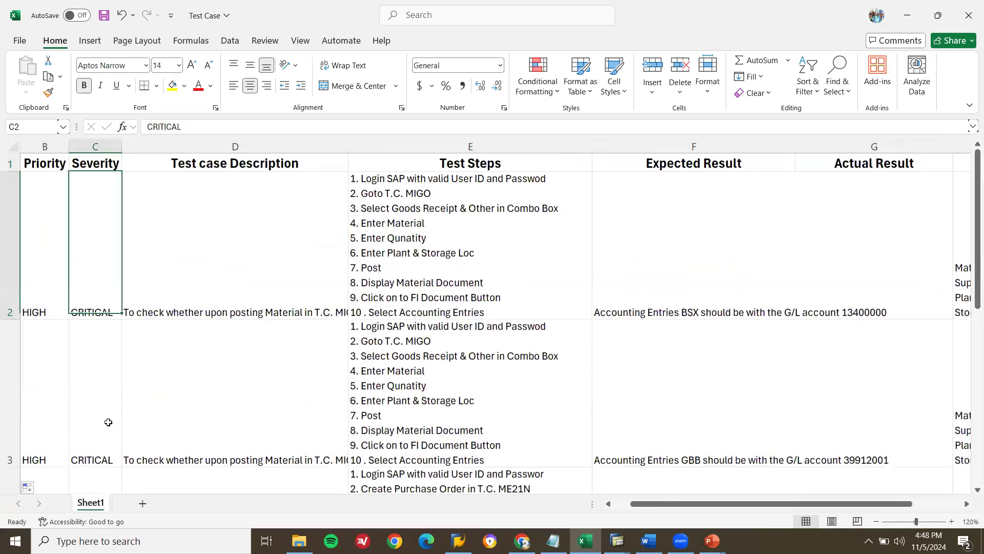
Copy the HIGH priority and CRITICAL severity from row 4 into B5:C5
{"action": "key", "text": "Left"}
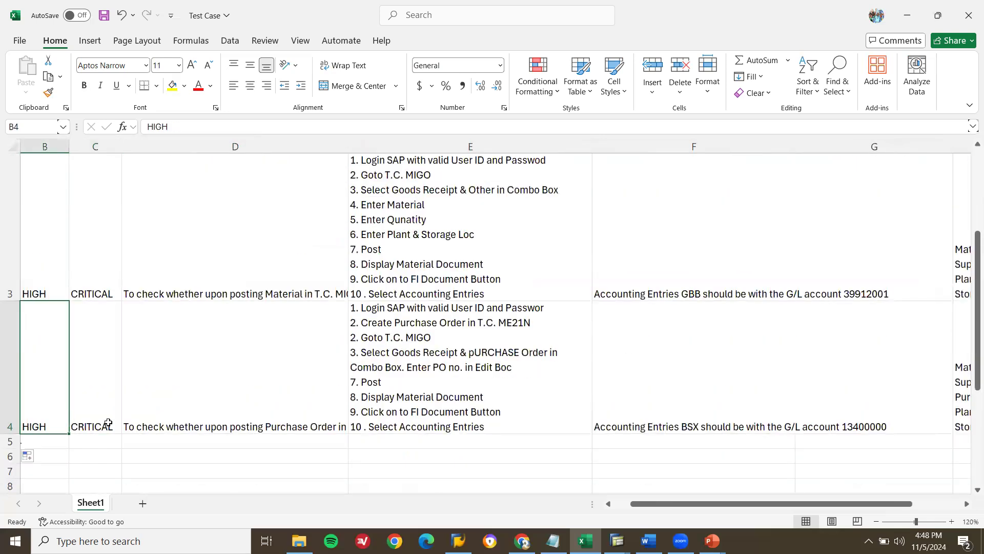
{"action": "key", "text": "Left"}
{"action": "key", "text": "Down"}
{"action": "key", "text": "Right"}
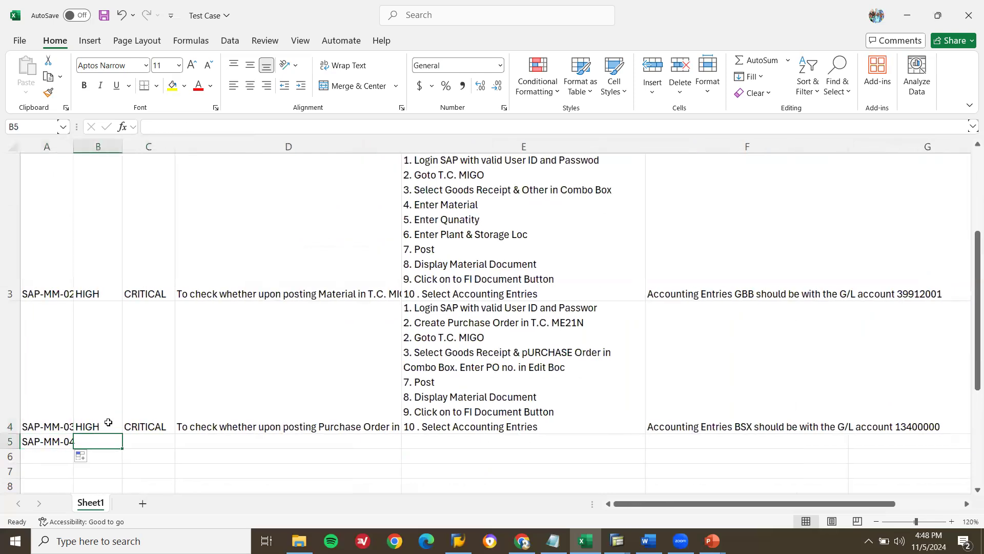
{"action": "key", "text": "Up"}
{"action": "key", "text": "shift+Right"}
{"action": "key", "text": "ctrl+c"}
{"action": "key", "text": "Down"}
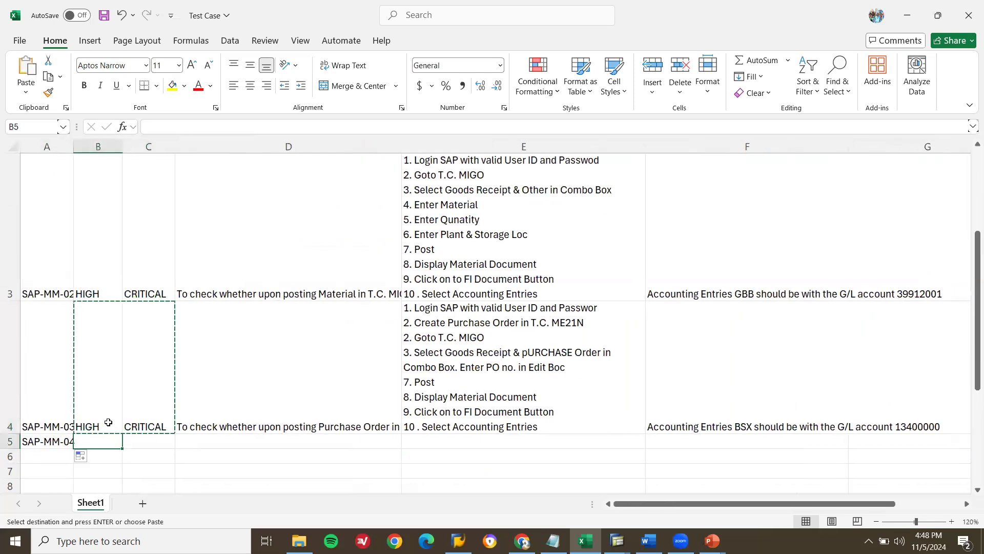
{"action": "key", "text": "ctrl+v"}
Copy the purchase order test case description from D4 into D5
{"action": "key", "text": "Right"}
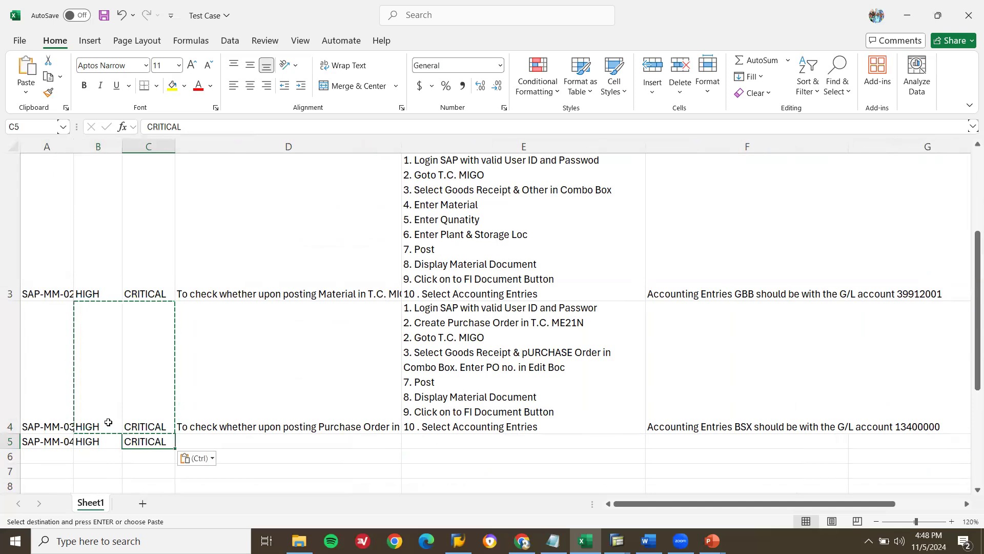
{"action": "key", "text": "Right"}
{"action": "key", "text": "Up"}
{"action": "key", "text": "ctrl+c"}
{"action": "key", "text": "Down"}
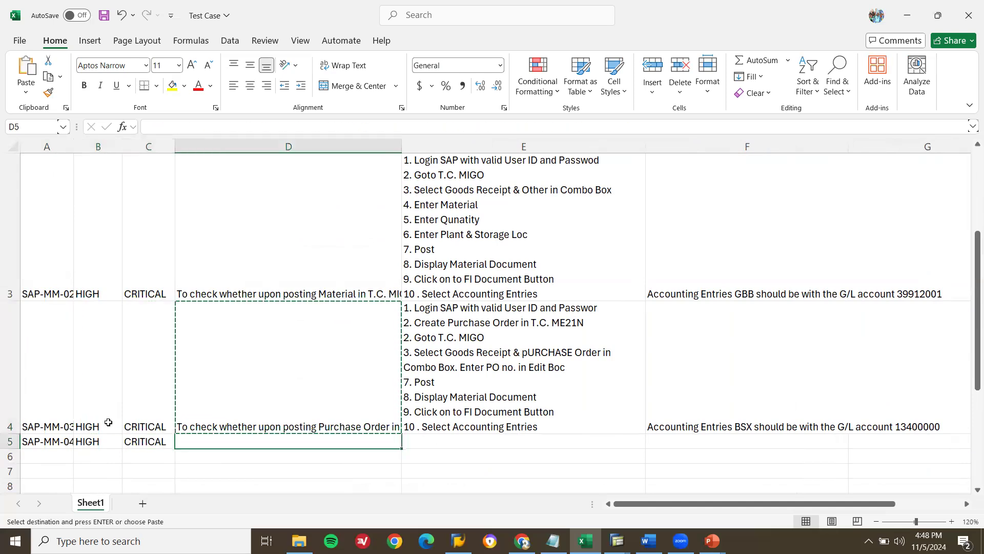
{"action": "key", "text": "ctrl+v"}
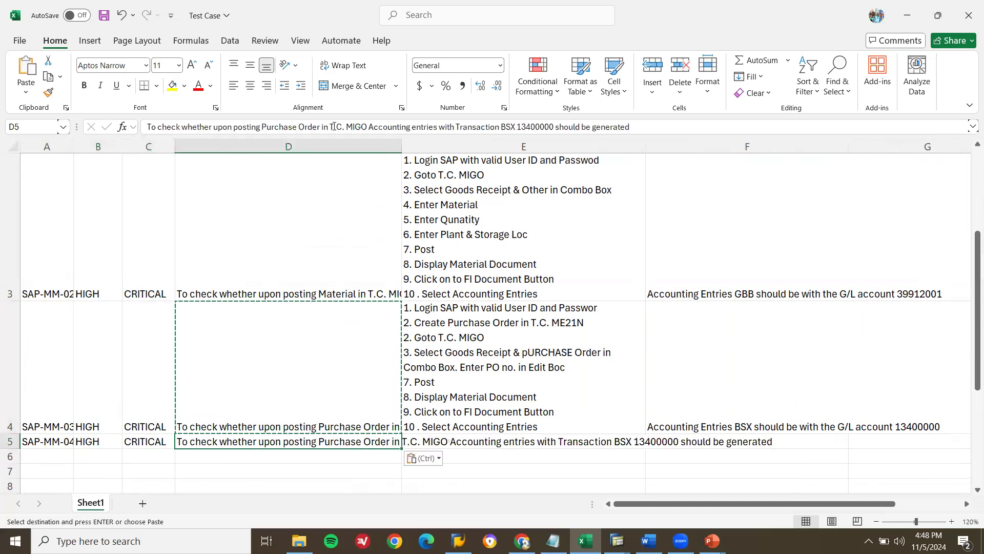
Replace the transaction BSX with WRX in the description in D5
{"action": "left_click", "coordinate": [508, 126]}
{"action": "double_click", "coordinate": [507, 127]}
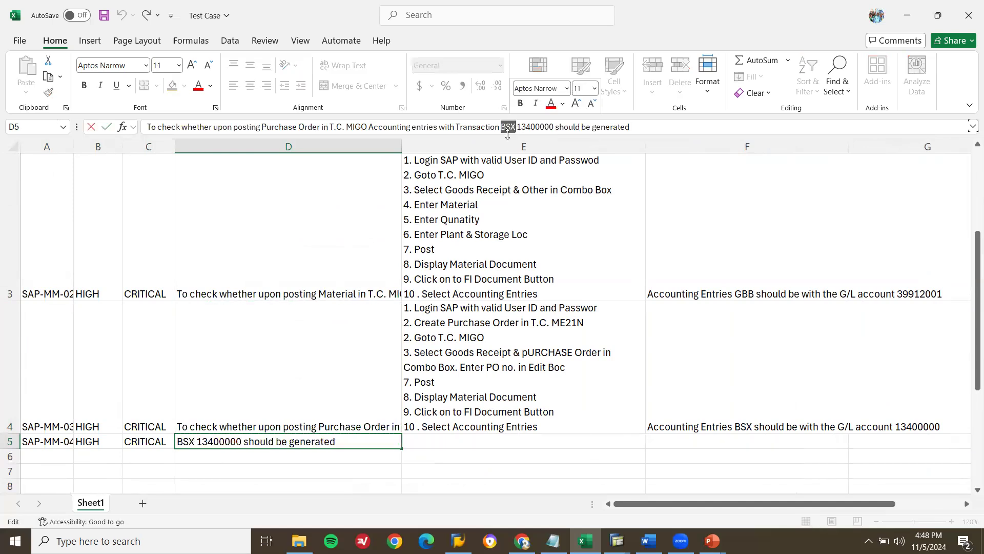
{"action": "type", "text": "WRX"}
Set the G/L account in the D5 description to 21120000
{"action": "key", "text": "Right"}
{"action": "key", "text": "Right"}
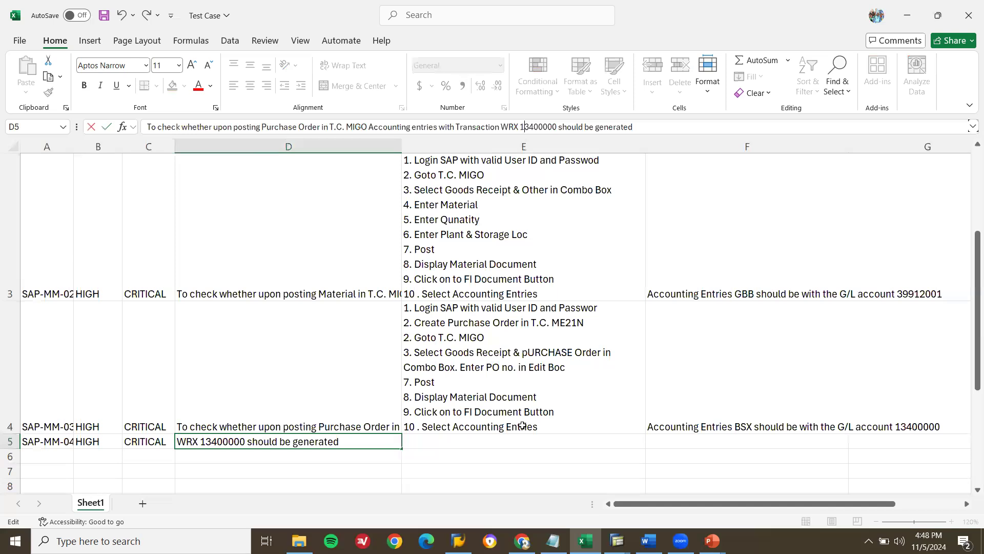
{"action": "key", "text": "Delete"}
{"action": "key", "text": "Delete"}
{"action": "key", "text": "Delete"}
{"action": "key", "text": "Delete"}
{"action": "key", "text": "Delete"}
{"action": "key", "text": "Delete"}
{"action": "key", "text": "Delete"}
{"action": "key", "text": "Delete"}
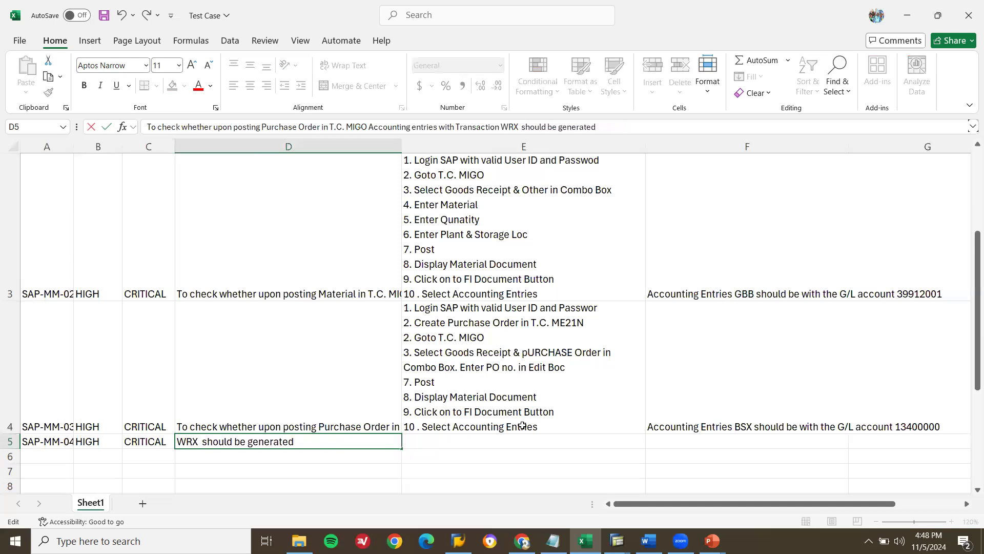
{"action": "type", "text": "2112"}
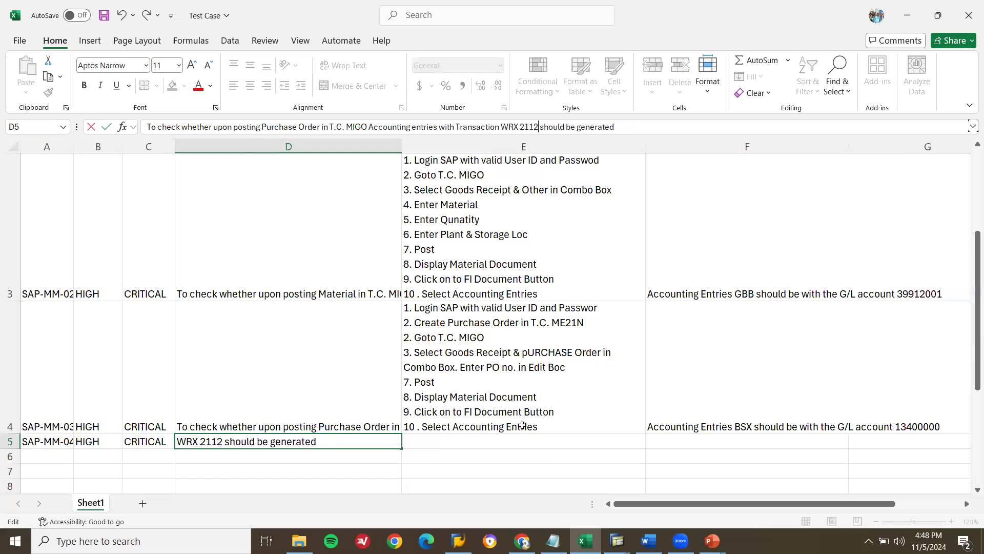
{"action": "type", "text": "0000"}
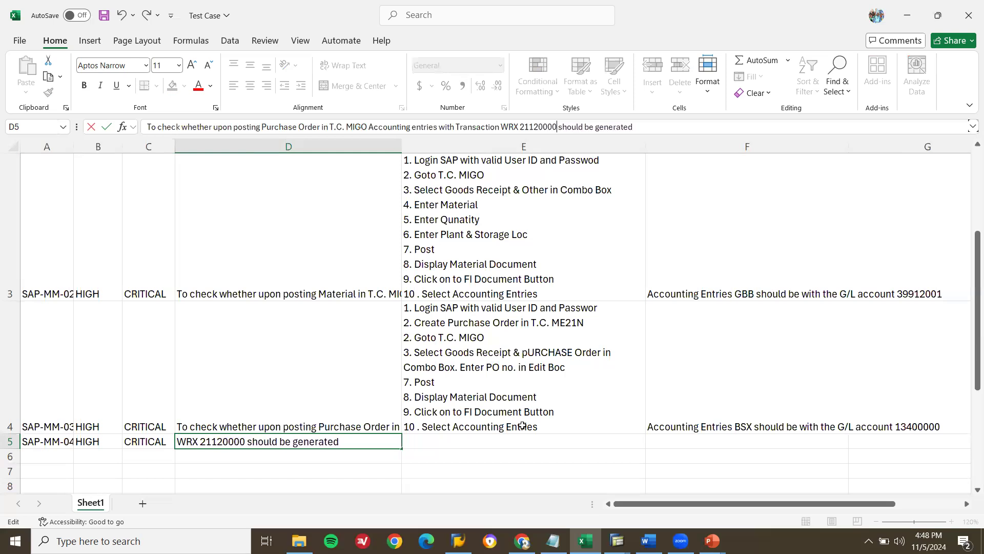
{"action": "key", "text": "Return"}
Copy the purchase order test steps from E4 into E5
{"action": "key", "text": "Up"}
{"action": "key", "text": "Right"}
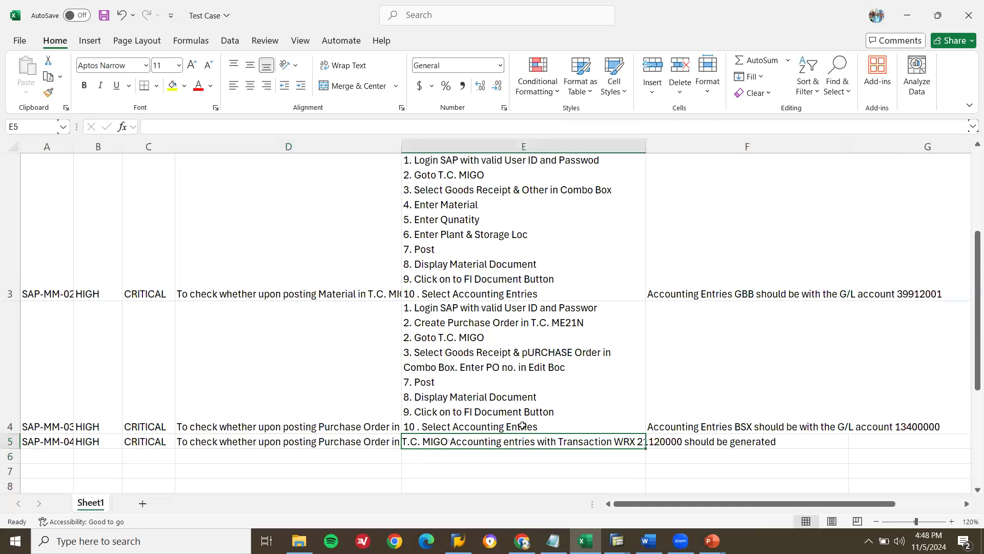
{"action": "key", "text": "Up"}
{"action": "key", "text": "ctrl+c"}
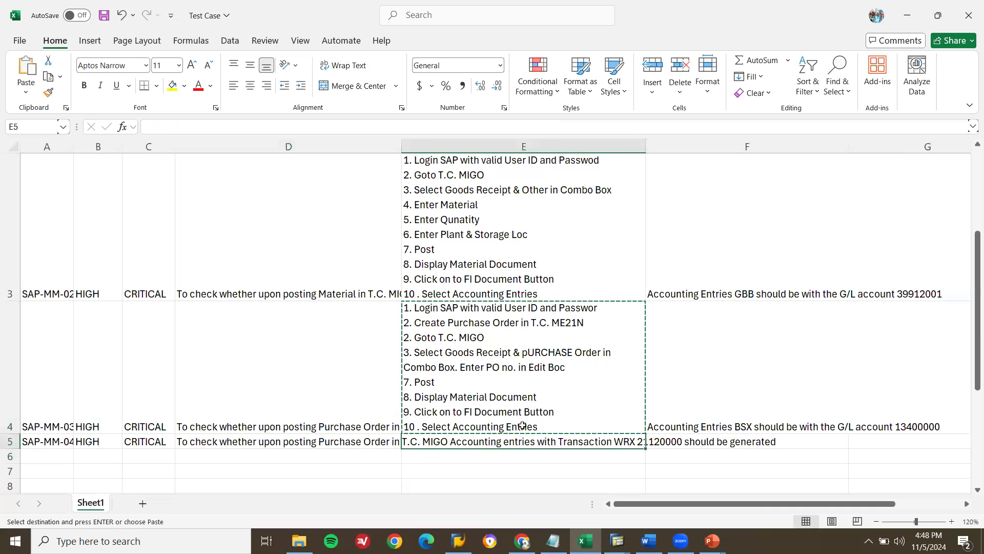
{"action": "key", "text": "Down"}
{"action": "key", "text": "ctrl+v"}
{"action": "key", "text": "Down"}
{"action": "key", "text": "Up"}
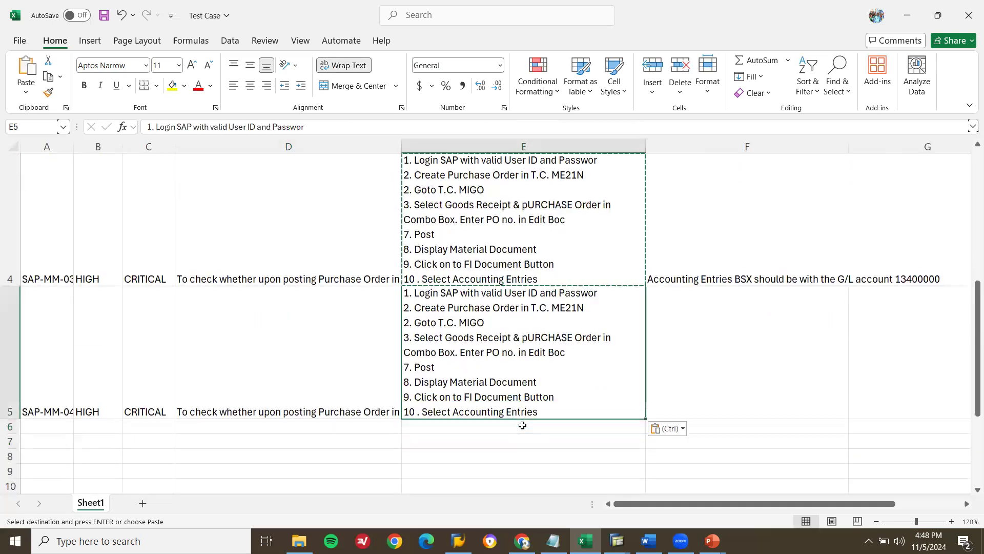
Copy the expected result from F4 into F5
{"action": "key", "text": "Up"}
{"action": "key", "text": "Right"}
{"action": "key", "text": "Down"}
{"action": "key", "text": "Up"}
{"action": "key", "text": "ctrl+c"}
{"action": "key", "text": "Down"}
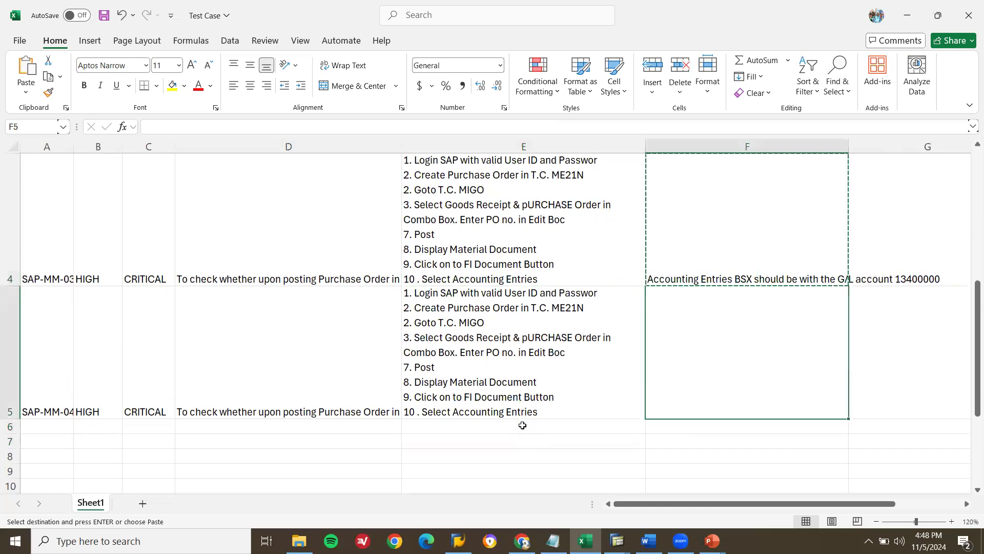
{"action": "key", "text": "ctrl+v"}
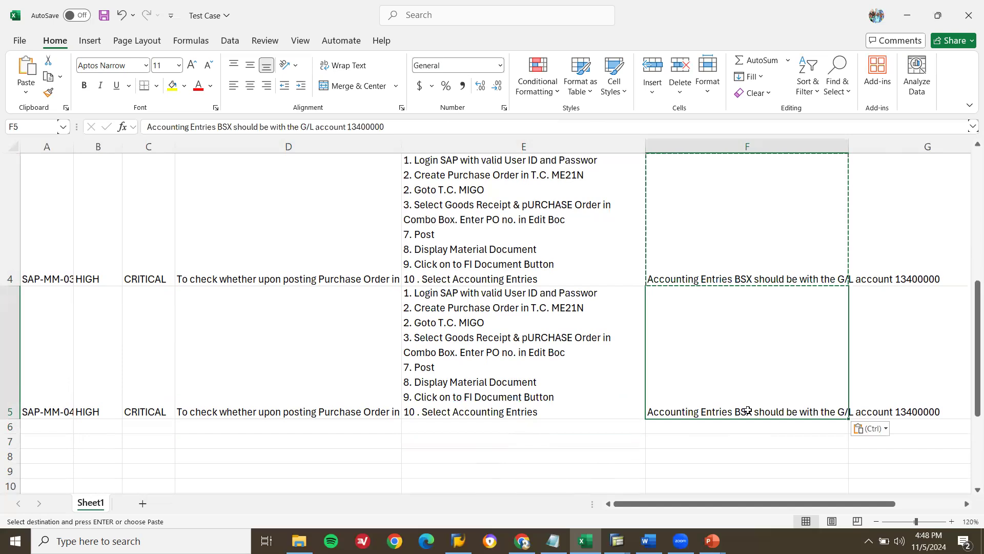
Edit the expected result in F5 to use transaction WRX and G/L account 21120000
{"action": "double_click", "coordinate": [225, 126]}
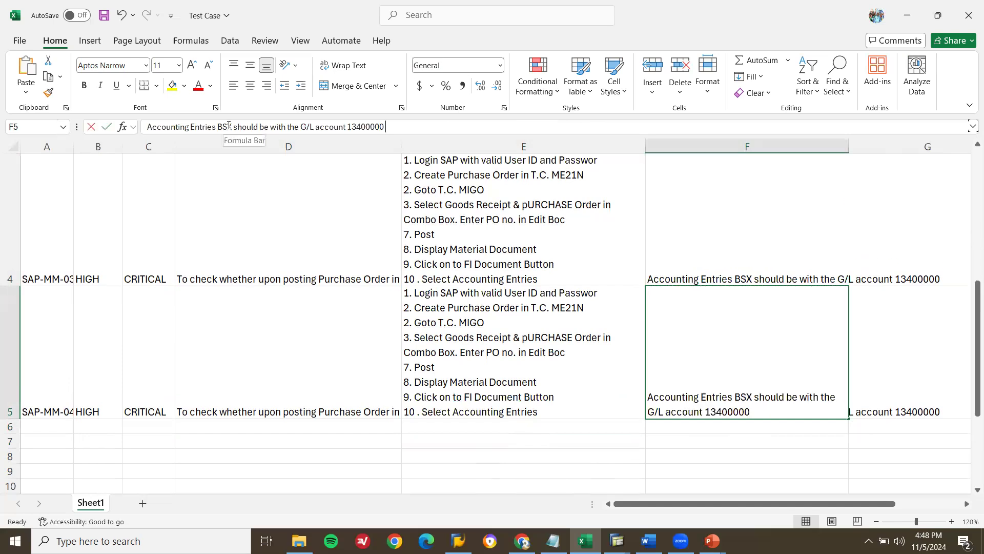
{"action": "type", "text": "WRX"}
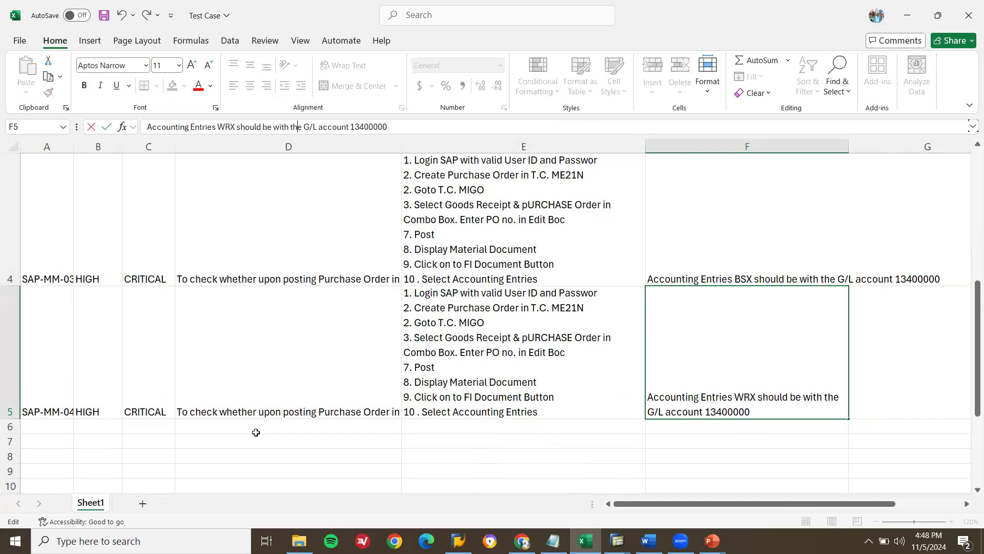
{"action": "key", "text": "BackSpace"}
{"action": "key", "text": "BackSpace"}
{"action": "key", "text": "BackSpace"}
{"action": "key", "text": "BackSpace"}
{"action": "key", "text": "BackSpace"}
{"action": "key", "text": "BackSpace"}
{"action": "key", "text": "BackSpace"}
{"action": "key", "text": "BackSpace"}
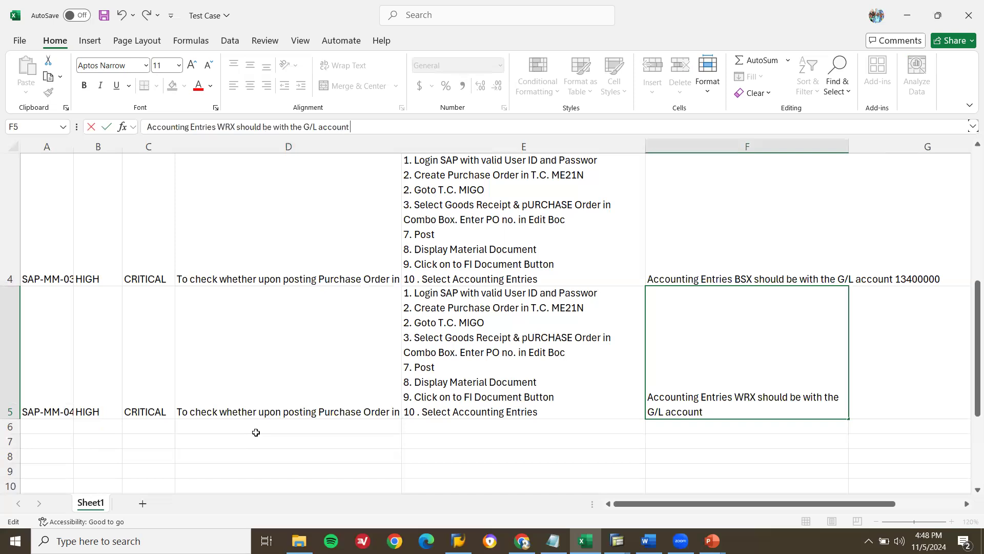
{"action": "type", "text": "21120000"}
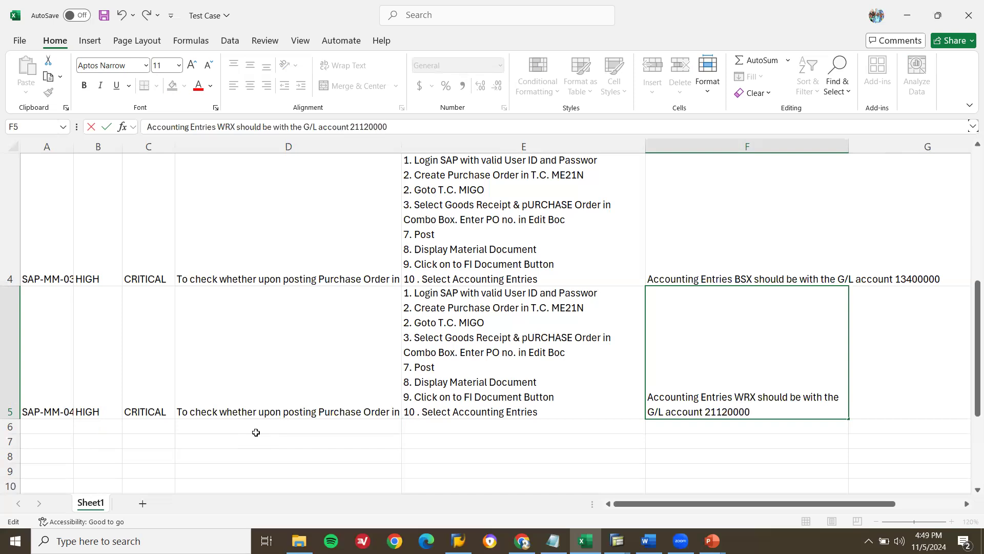
{"action": "key", "text": "Return"}
Copy the test data from H4 into H5 and save the workbook
{"action": "key", "text": "Up"}
{"action": "key", "text": "Up"}
{"action": "key", "text": "Right"}
{"action": "key", "text": "Right"}
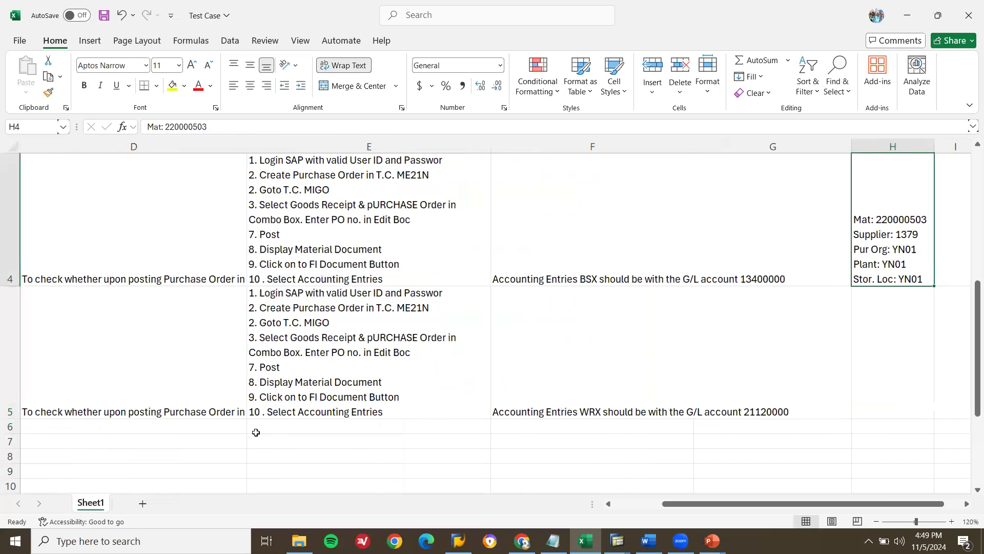
{"action": "key", "text": "ctrl+c"}
{"action": "key", "text": "Down"}
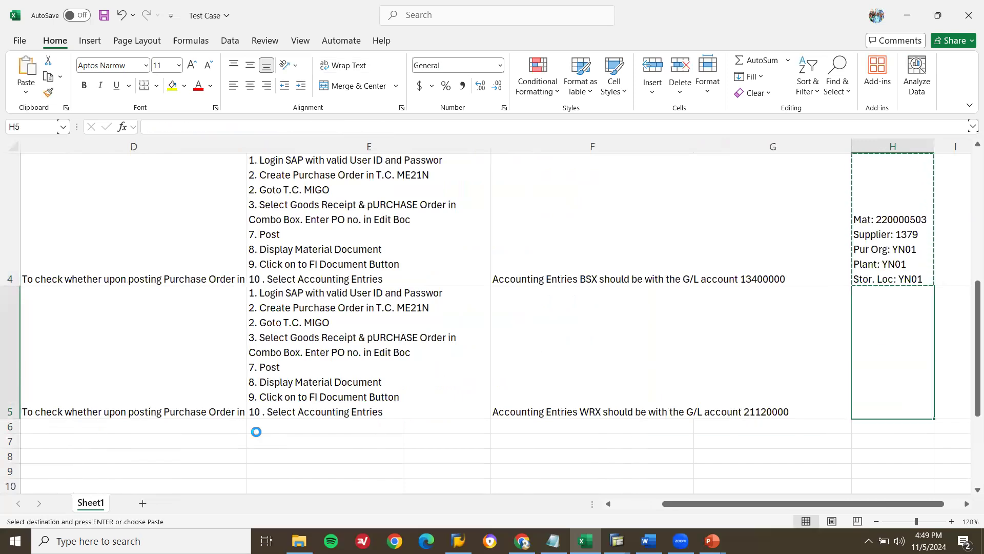
{"action": "key", "text": "ctrl+v"}
{"action": "key", "text": "ctrl+s"}
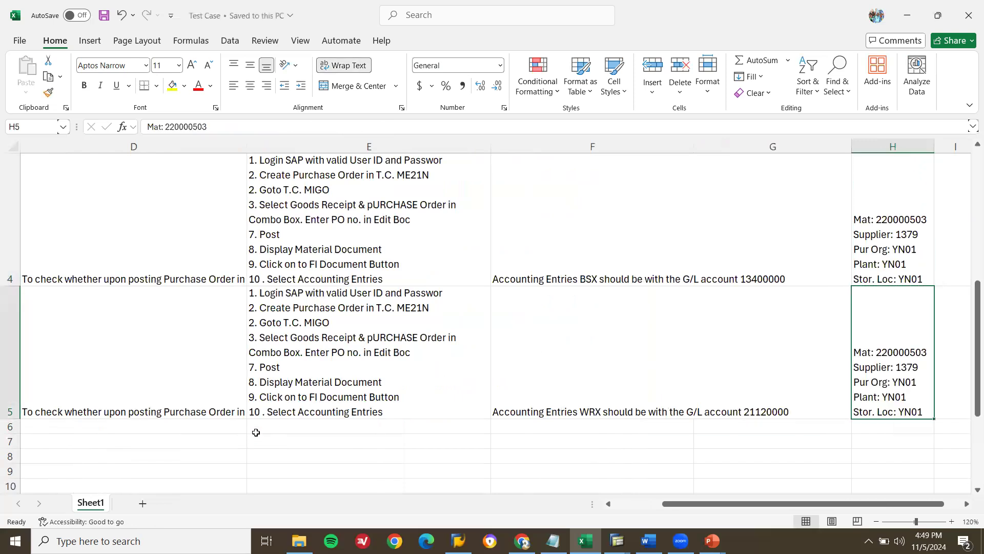
Review the test case sheet from row 5 back to the column headers and the first test case in row 2
{"action": "key", "text": "Left"}
{"action": "key", "text": "Left"}
{"action": "key", "text": "Home"}
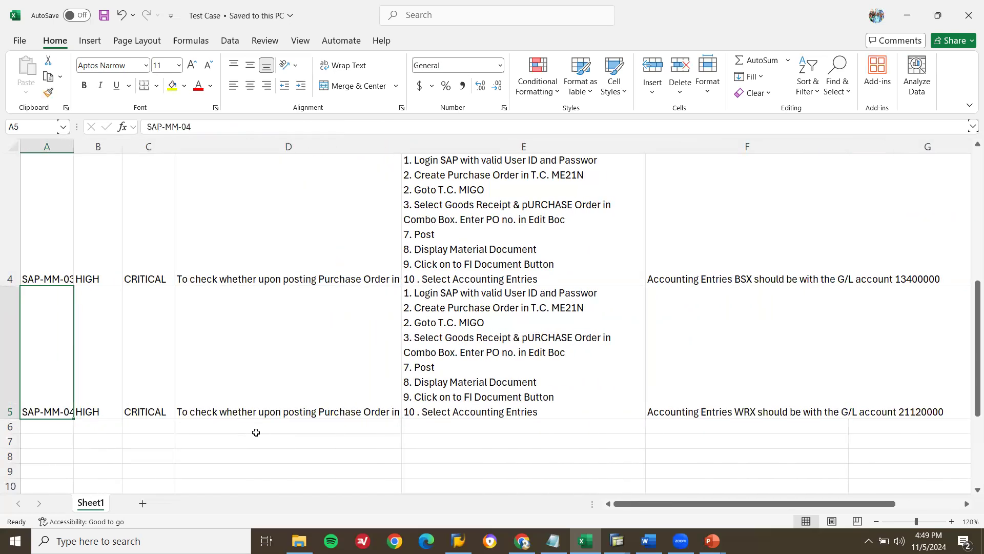
{"action": "key", "text": "Up"}
{"action": "key", "text": "Up"}
{"action": "key", "text": "Up"}
{"action": "key", "text": "Up"}
{"action": "key", "text": "Right"}
{"action": "key", "text": "Right"}
{"action": "key", "text": "Right"}
{"action": "key", "text": "Right"}
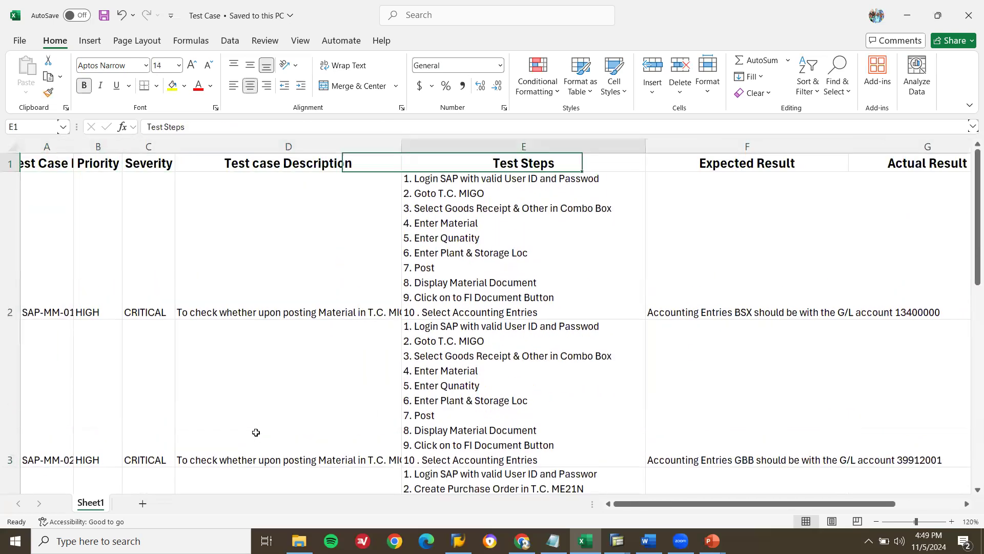
{"action": "key", "text": "Down"}
{"action": "key", "text": "Left"}
{"action": "key", "text": "Left"}
{"action": "key", "text": "Left"}
{"action": "key", "text": "Left"}
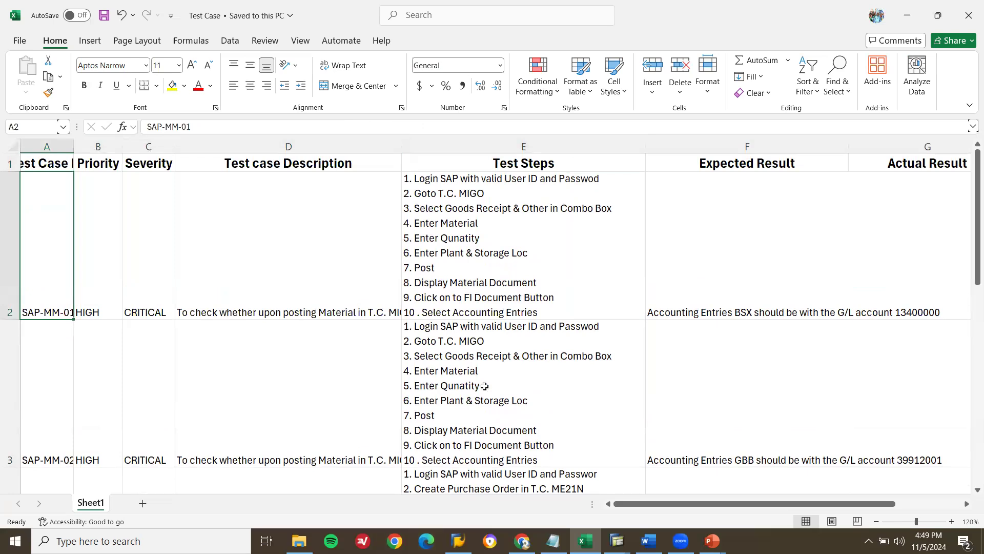
{"action": "key", "text": "Right"}
{"action": "key", "text": "Right"}
{"action": "key", "text": "Right"}
{"action": "key", "text": "Left"}
{"action": "key", "text": "Left"}
{"action": "key", "text": "Left"}
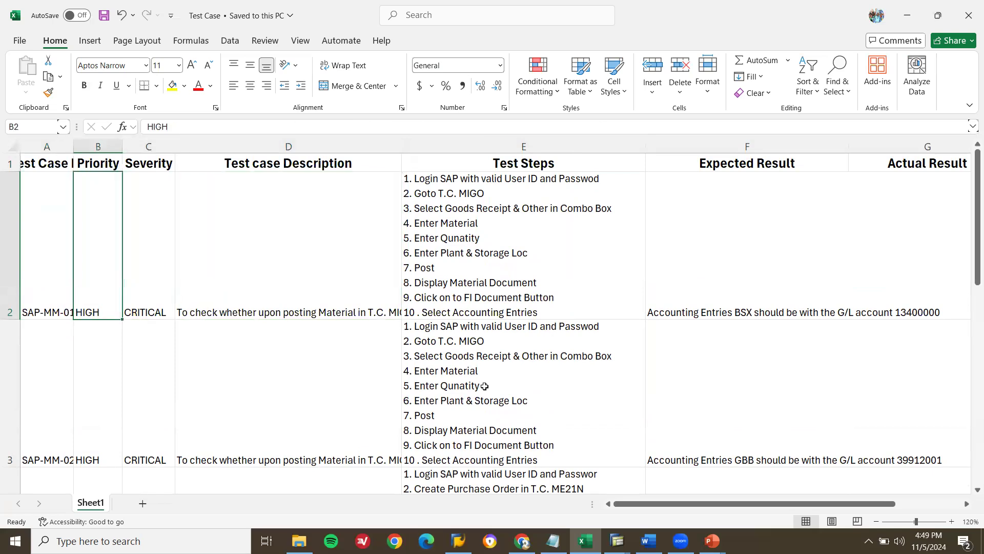
Select the first test case's cells from A2 through H2
{"action": "key", "text": "shift+Right"}
{"action": "key", "text": "shift+Right"}
{"action": "key", "text": "shift+Right"}
{"action": "key", "text": "shift+Right"}
{"action": "key", "text": "shift+Right"}
{"action": "key", "text": "shift+Right"}
{"action": "key", "text": "shift+Right"}
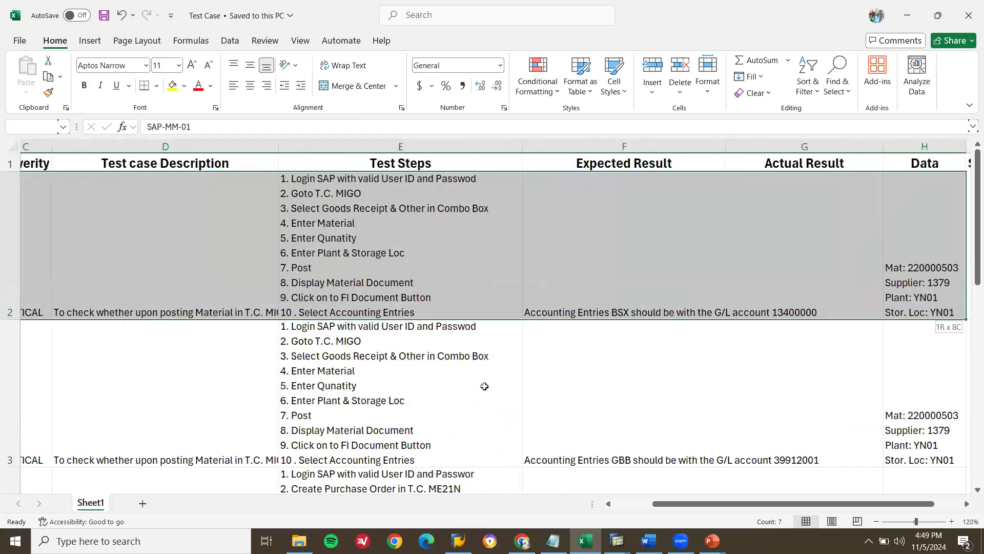